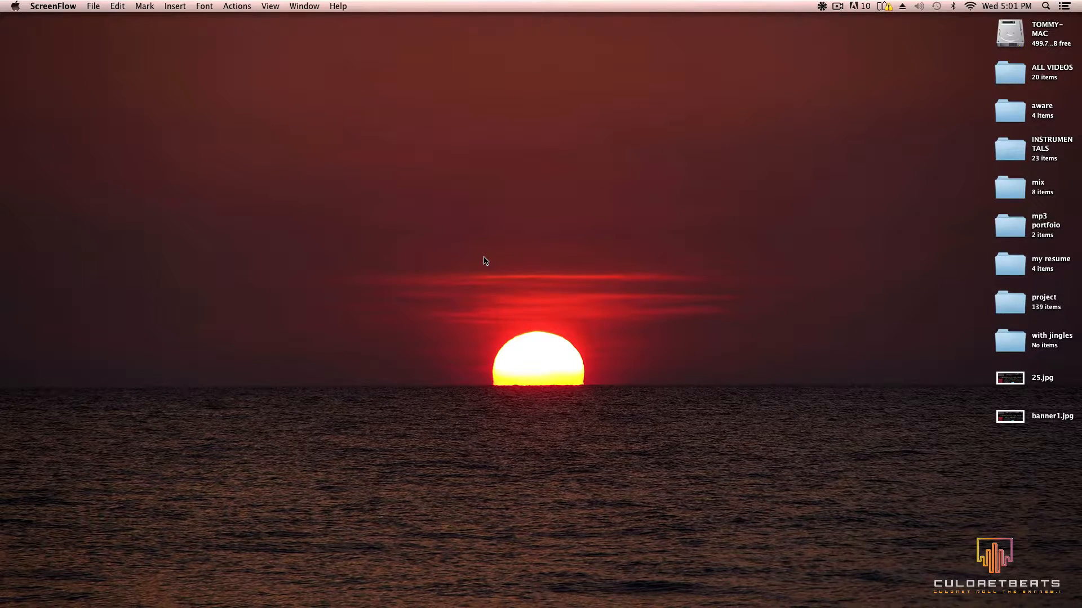
Step: Open the INSTRUMENTALS folder from the desktop and move its window so the whole window fits on screen
{"action": "mouse_move", "coordinate": [1, 318]}
{"action": "double_click", "coordinate": [1013, 147]}
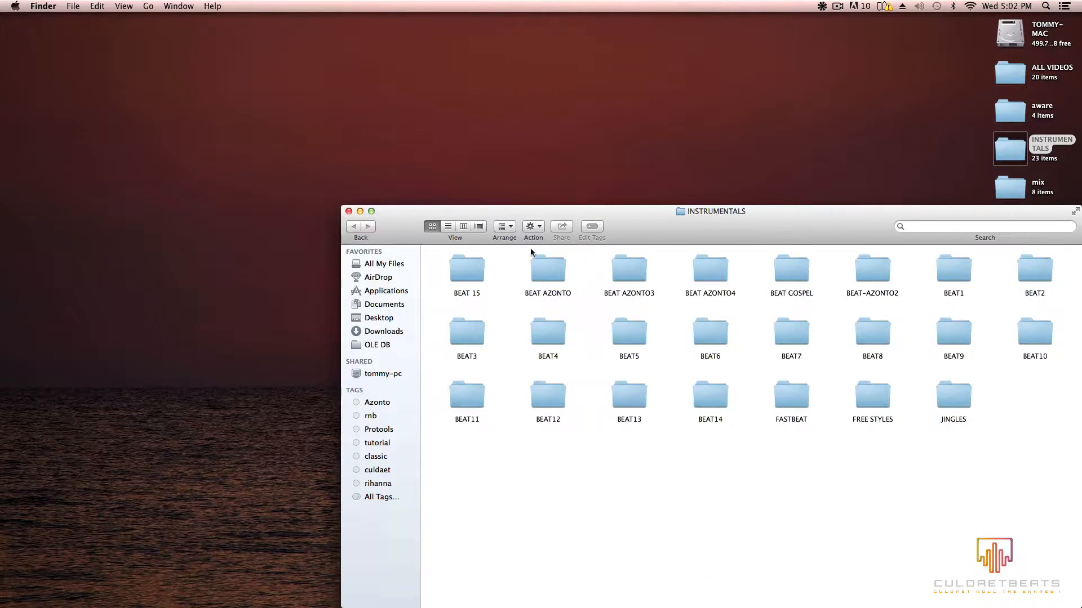
{"action": "left_click_drag", "start_coordinate": [604, 214], "coordinate": [326, 156]}
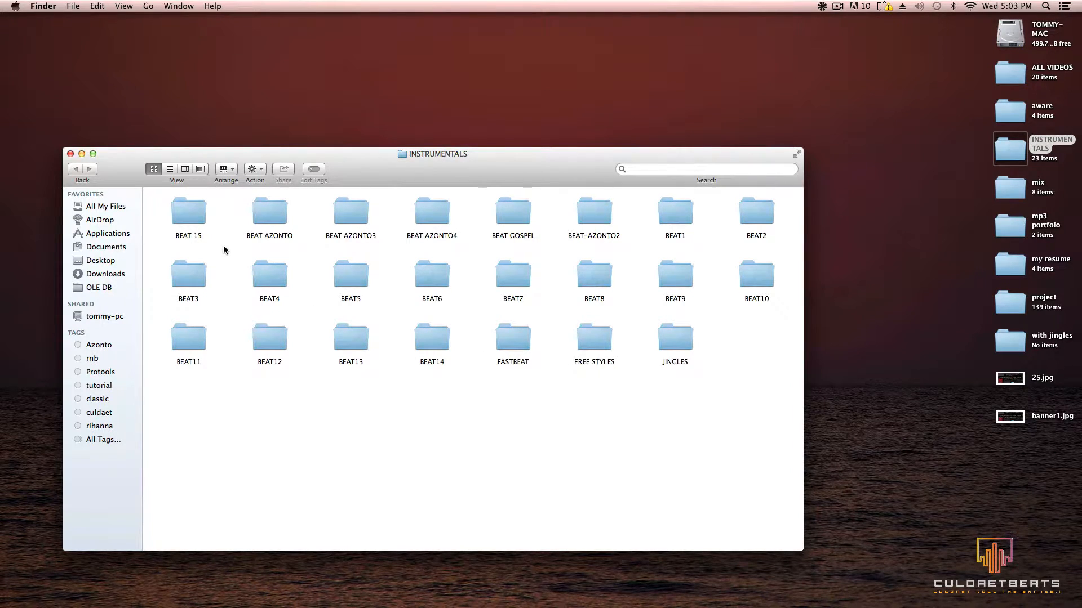
Step: Look through the contents of the BEAT1 and BEAT2 folders, and close the INSTRUMENTALS window
{"action": "double_click", "coordinate": [679, 210]}
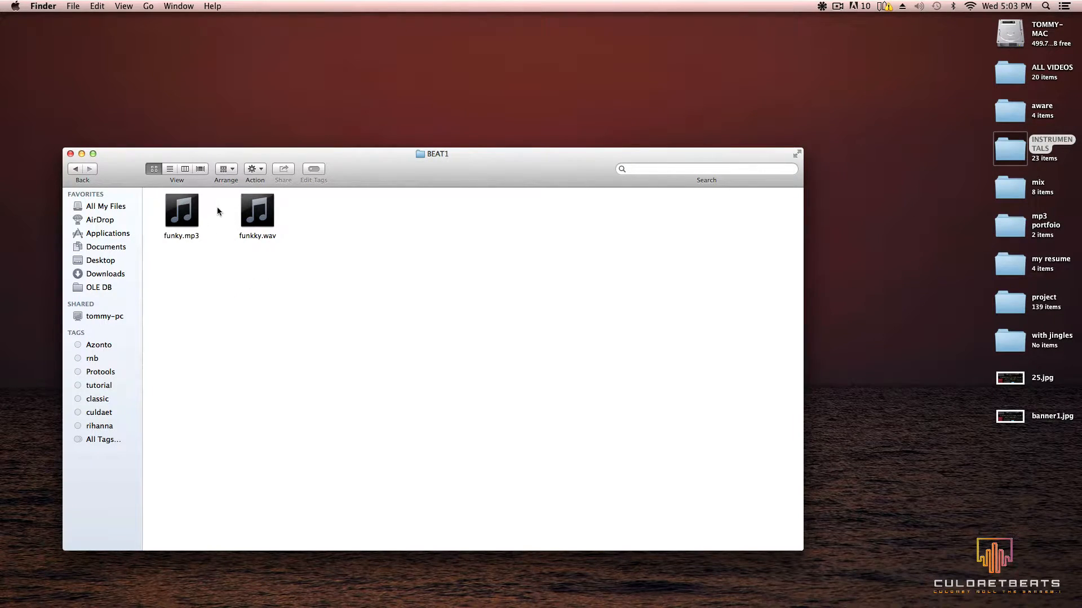
{"action": "left_click", "coordinate": [85, 180]}
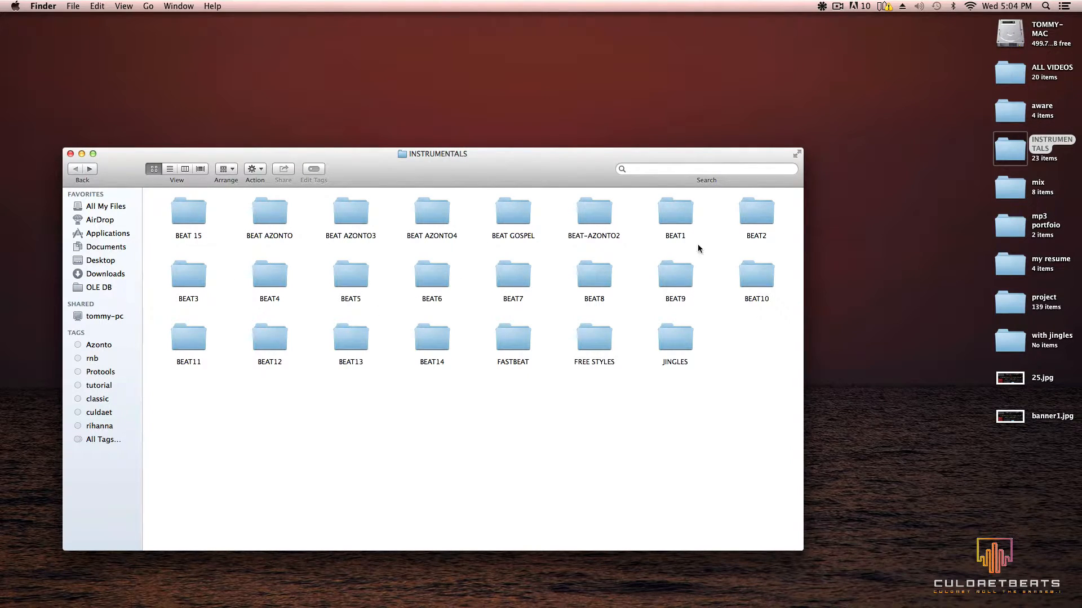
{"action": "double_click", "coordinate": [675, 213]}
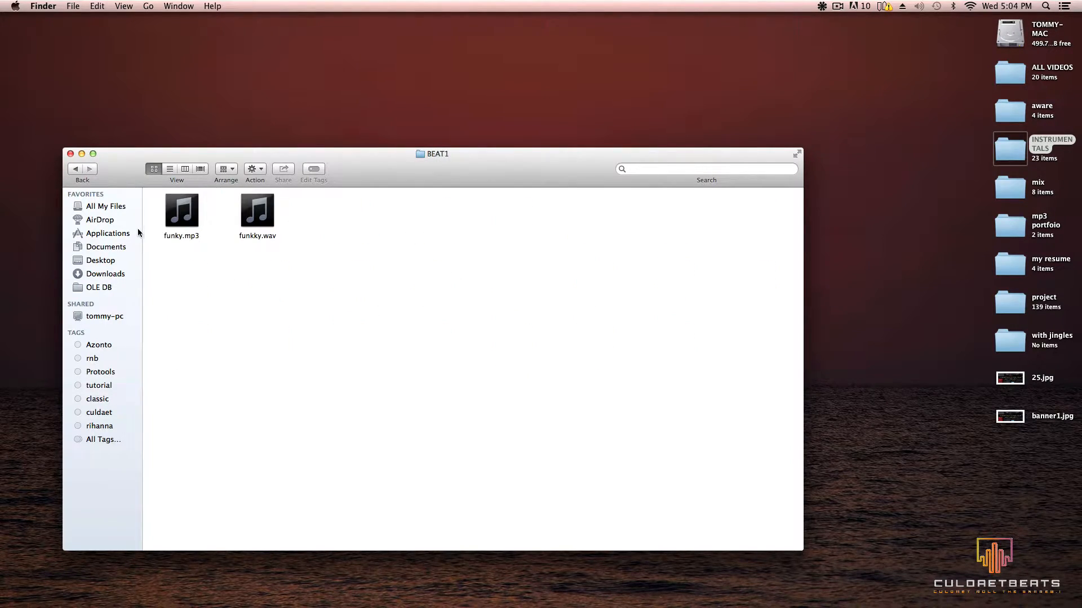
{"action": "left_click", "coordinate": [75, 169]}
{"action": "double_click", "coordinate": [742, 218]}
{"action": "left_click", "coordinate": [75, 169]}
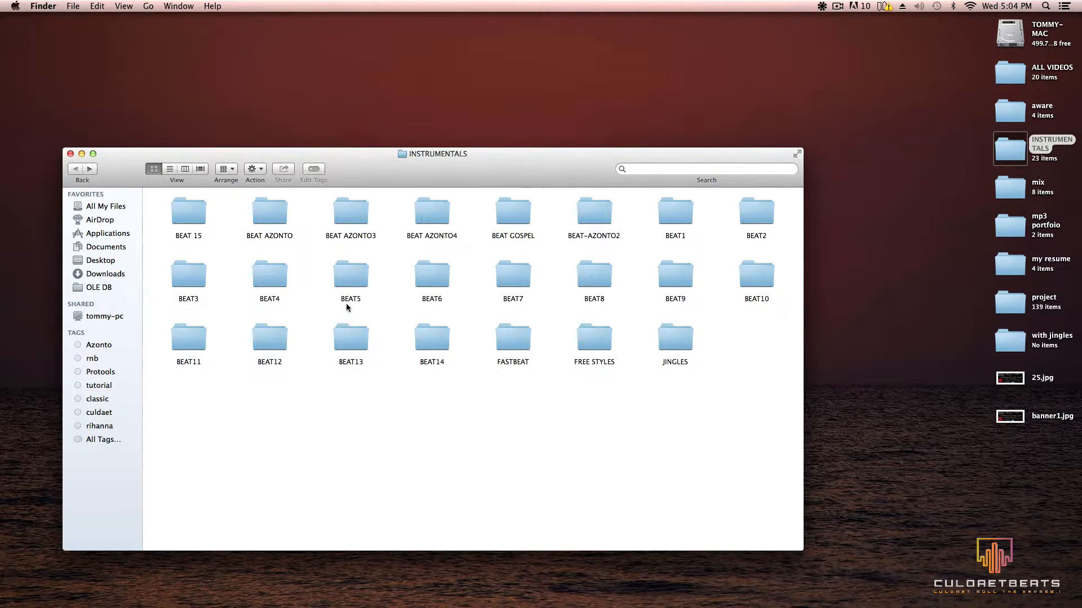
{"action": "left_click", "coordinate": [71, 153]}
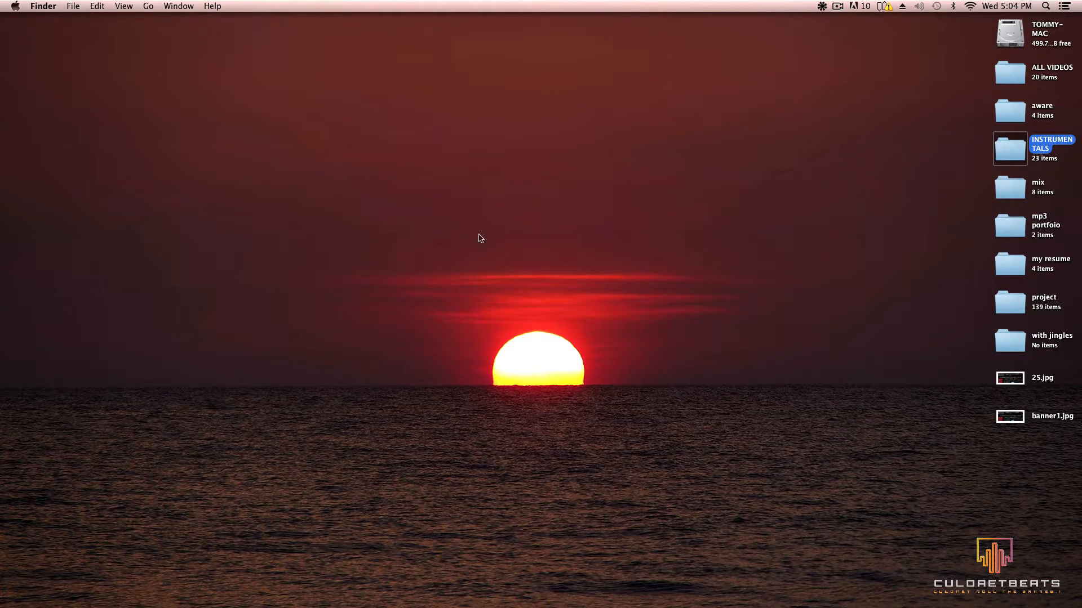
{"action": "mouse_move", "coordinate": [1, 500]}
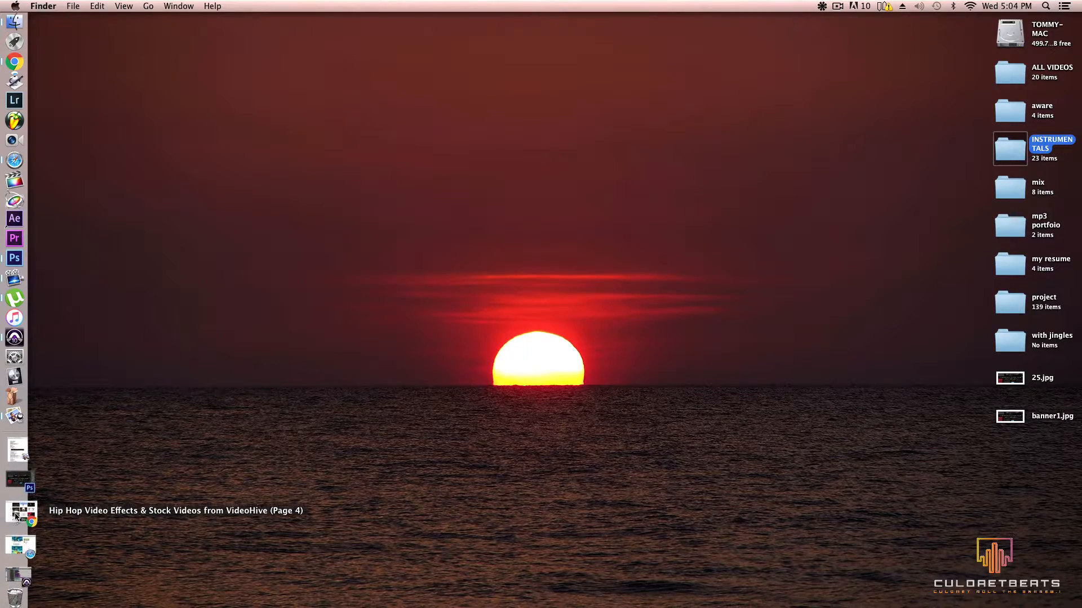
{"action": "left_click", "coordinate": [16, 515]}
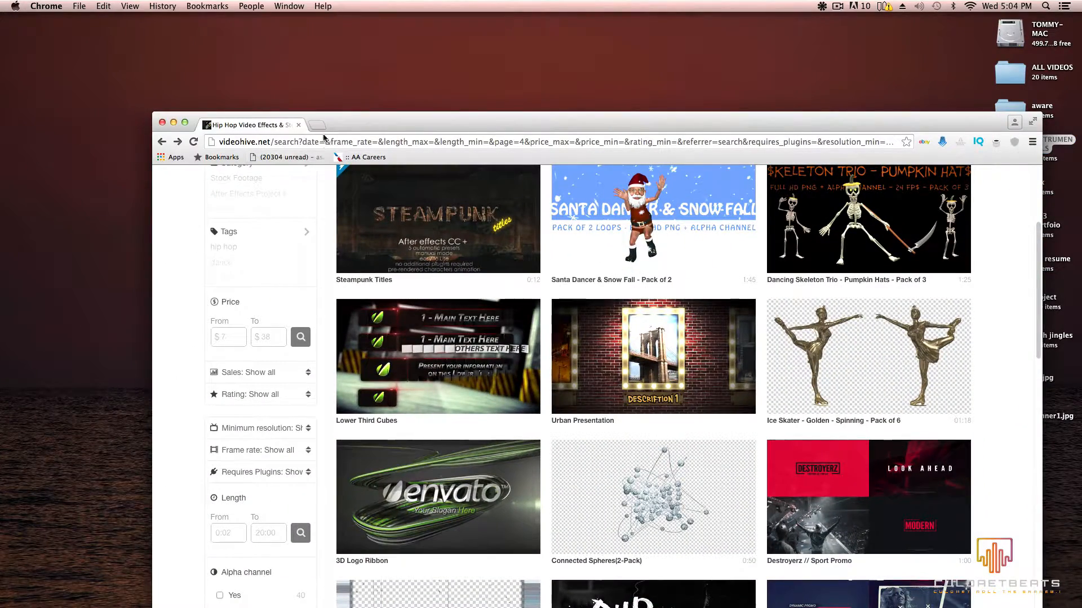
{"action": "left_click", "coordinate": [174, 122]}
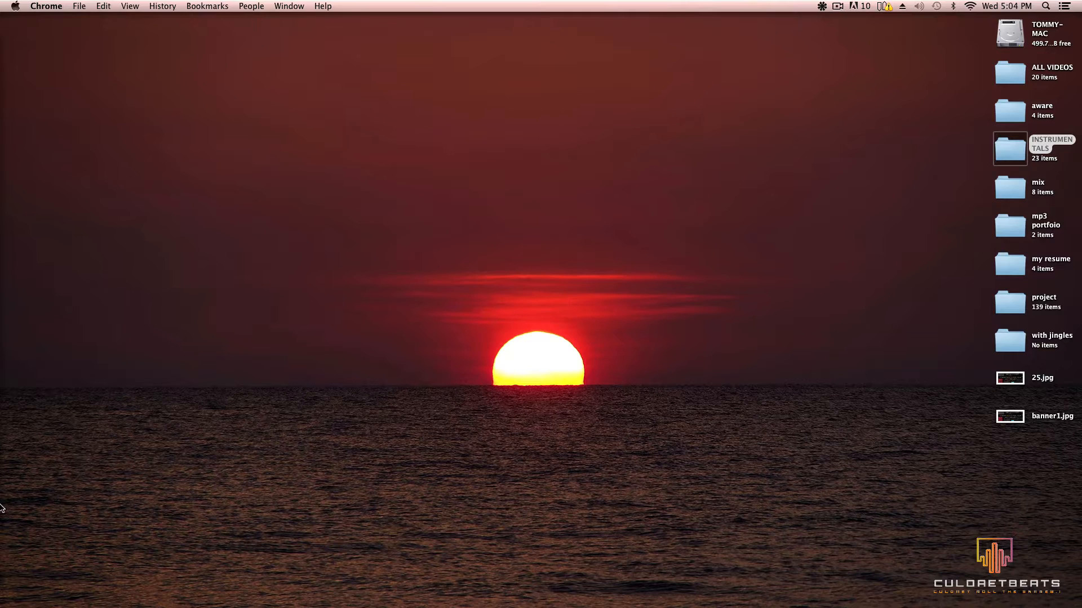
Step: Switch to culdaetbeats.com in Safari and examine the Beat Store page's banner, beat list, buying steps and sidebar
{"action": "mouse_move", "coordinate": [0, 507]}
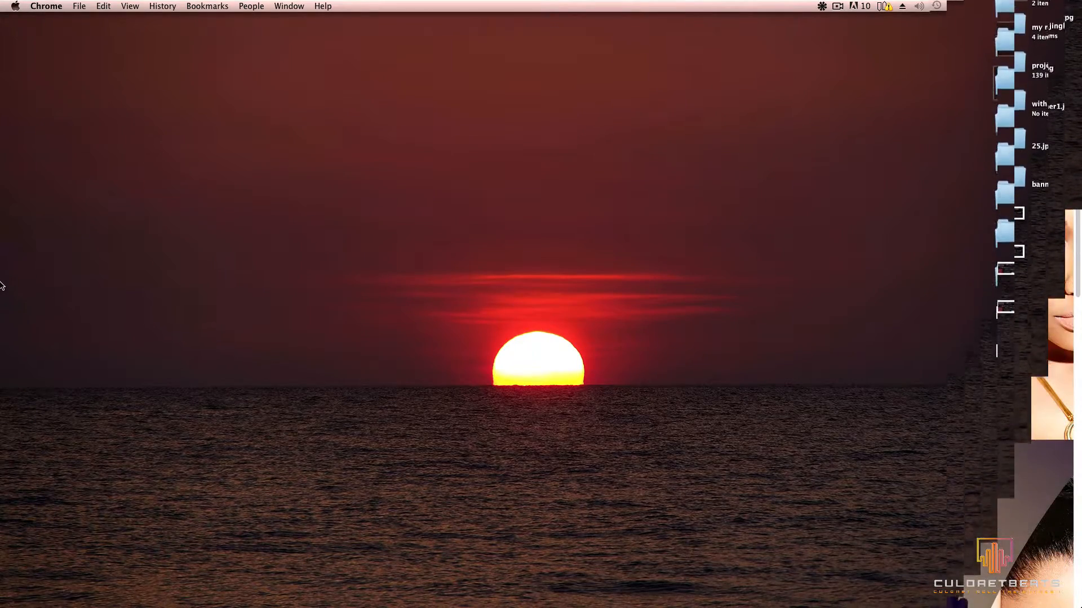
{"action": "mouse_move", "coordinate": [1, 290]}
{"action": "left_click", "coordinate": [21, 186]}
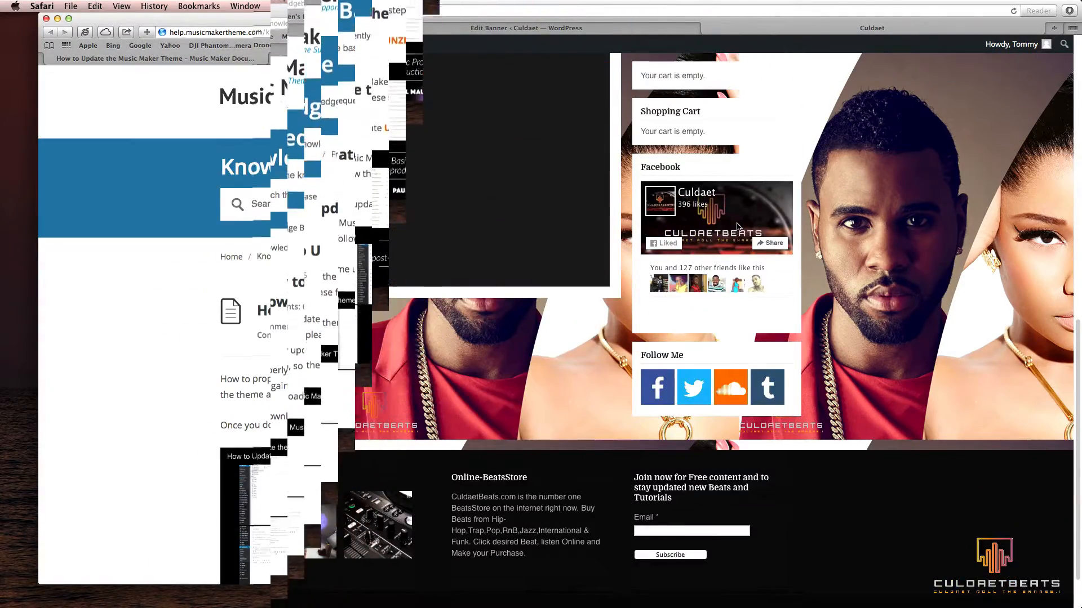
{"action": "scroll", "coordinate": [738, 226], "scroll_direction": "down", "scroll_amount": 3}
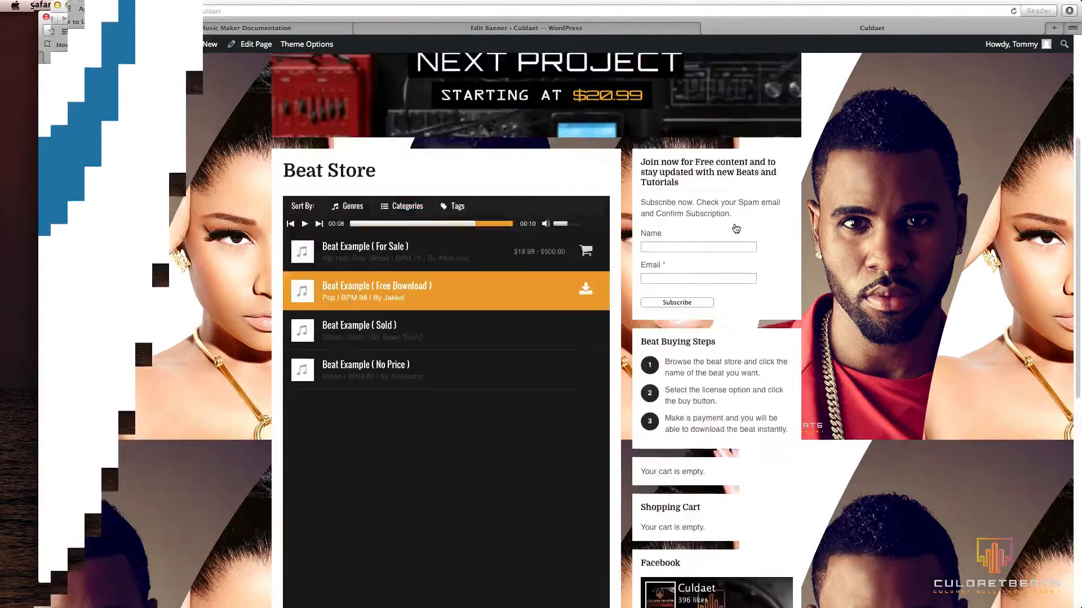
{"action": "scroll", "coordinate": [731, 212], "scroll_direction": "down", "scroll_amount": 5}
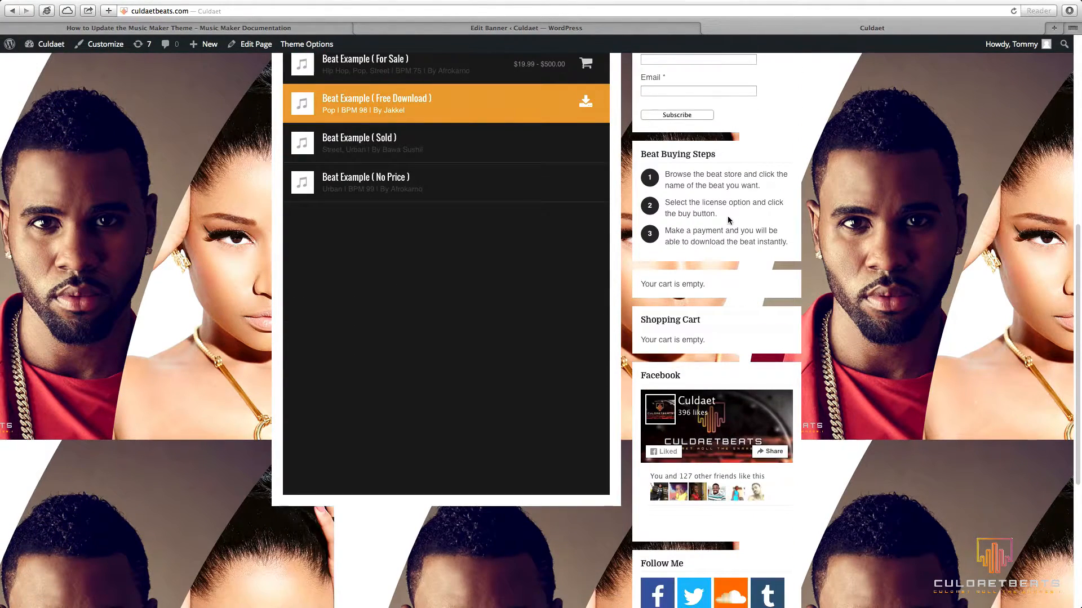
{"action": "scroll", "coordinate": [727, 217], "scroll_direction": "up", "scroll_amount": 7}
{"action": "scroll", "coordinate": [372, 482], "scroll_direction": "down", "scroll_amount": 2}
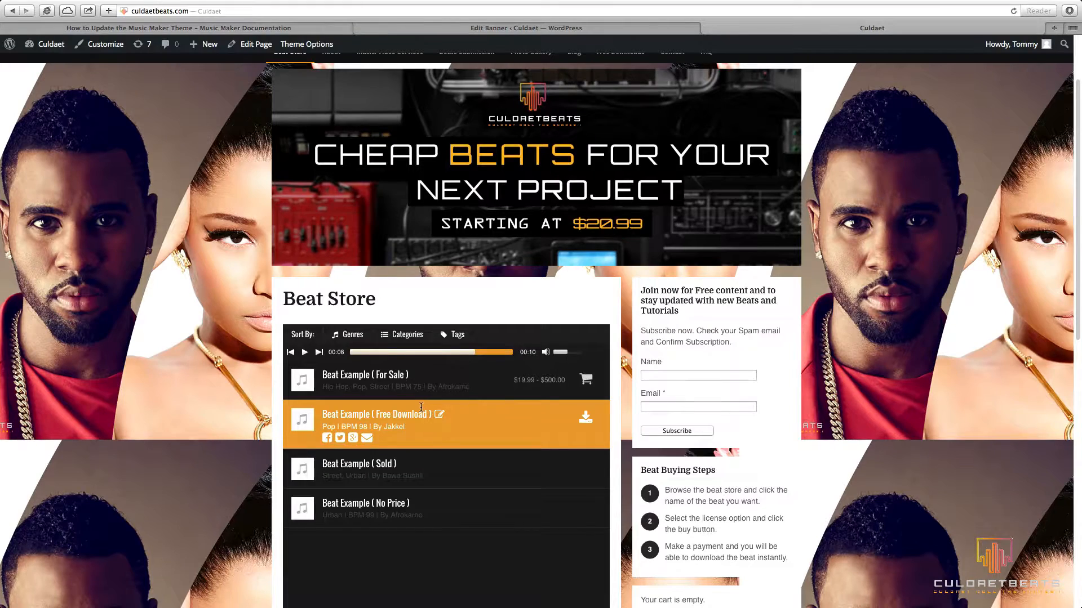
{"action": "scroll", "coordinate": [424, 407], "scroll_direction": "up", "scroll_amount": 1}
{"action": "scroll", "coordinate": [421, 407], "scroll_direction": "down", "scroll_amount": 5}
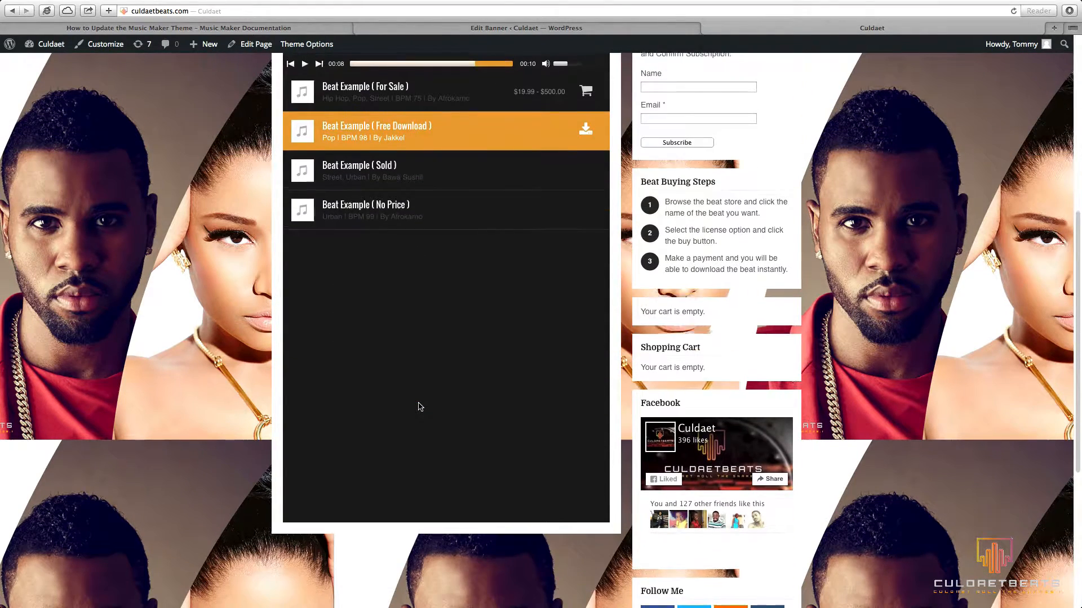
{"action": "scroll", "coordinate": [419, 406], "scroll_direction": "up", "scroll_amount": 3}
{"action": "scroll", "coordinate": [361, 377], "scroll_direction": "up", "scroll_amount": 3}
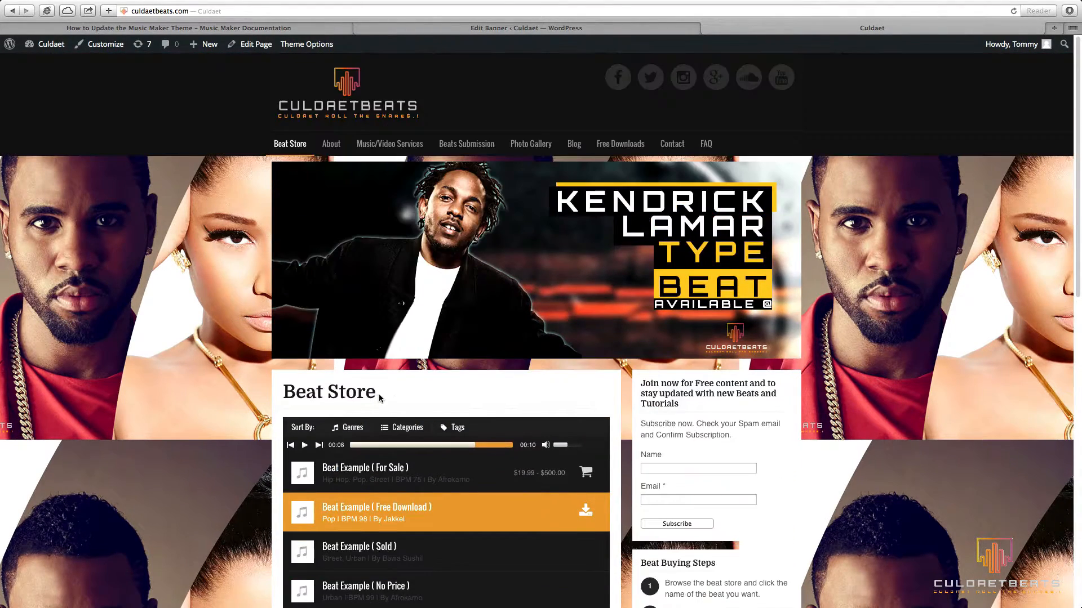
Step: Open the site's About page and review its biography, photos and sidebar
{"action": "left_click", "coordinate": [332, 146]}
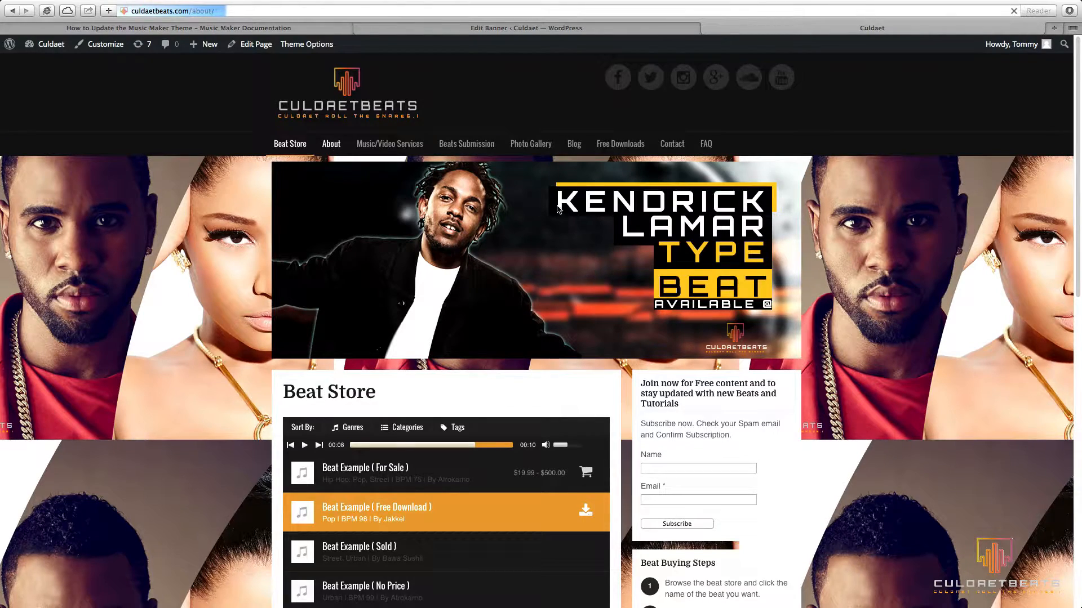
{"action": "scroll", "coordinate": [586, 248], "scroll_direction": "down", "scroll_amount": 9}
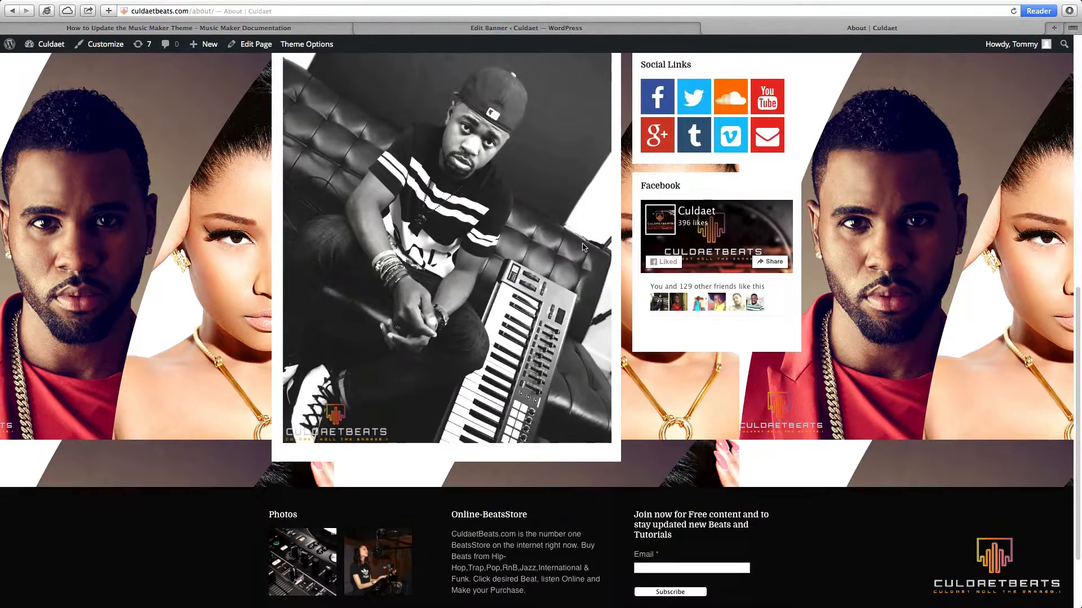
{"action": "scroll", "coordinate": [580, 246], "scroll_direction": "up", "scroll_amount": 6}
{"action": "scroll", "coordinate": [580, 246], "scroll_direction": "up", "scroll_amount": 1}
{"action": "scroll", "coordinate": [530, 244], "scroll_direction": "down", "scroll_amount": 5}
{"action": "scroll", "coordinate": [583, 243], "scroll_direction": "up", "scroll_amount": 7}
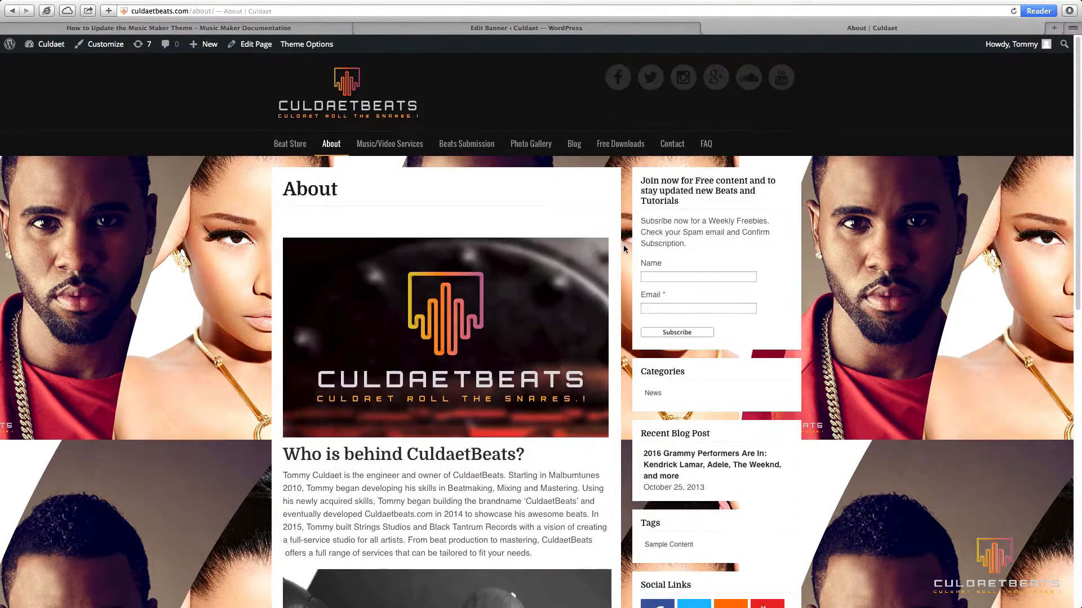
Step: Open the site's Contact page and review its message form and sidebar
{"action": "left_click", "coordinate": [530, 146]}
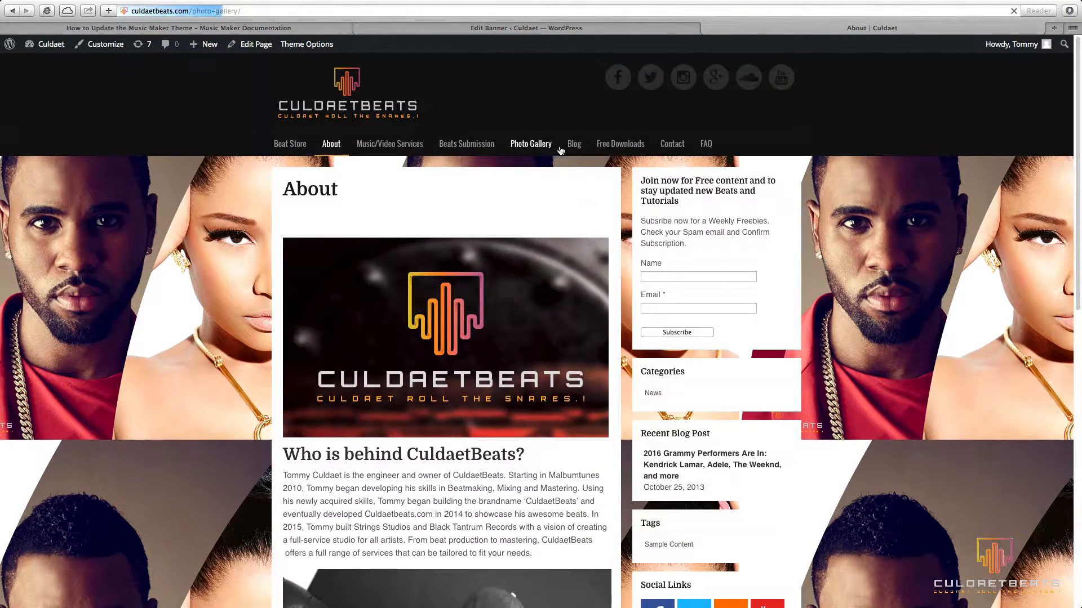
{"action": "left_click", "coordinate": [673, 145]}
{"action": "scroll", "coordinate": [608, 197], "scroll_direction": "down", "scroll_amount": 7}
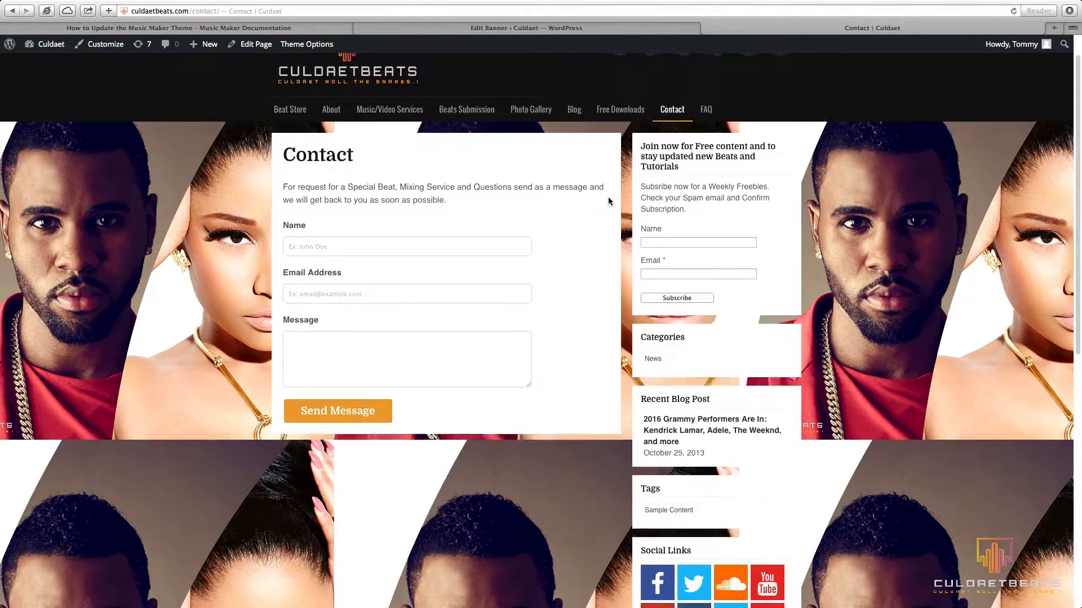
{"action": "scroll", "coordinate": [592, 244], "scroll_direction": "up", "scroll_amount": 7}
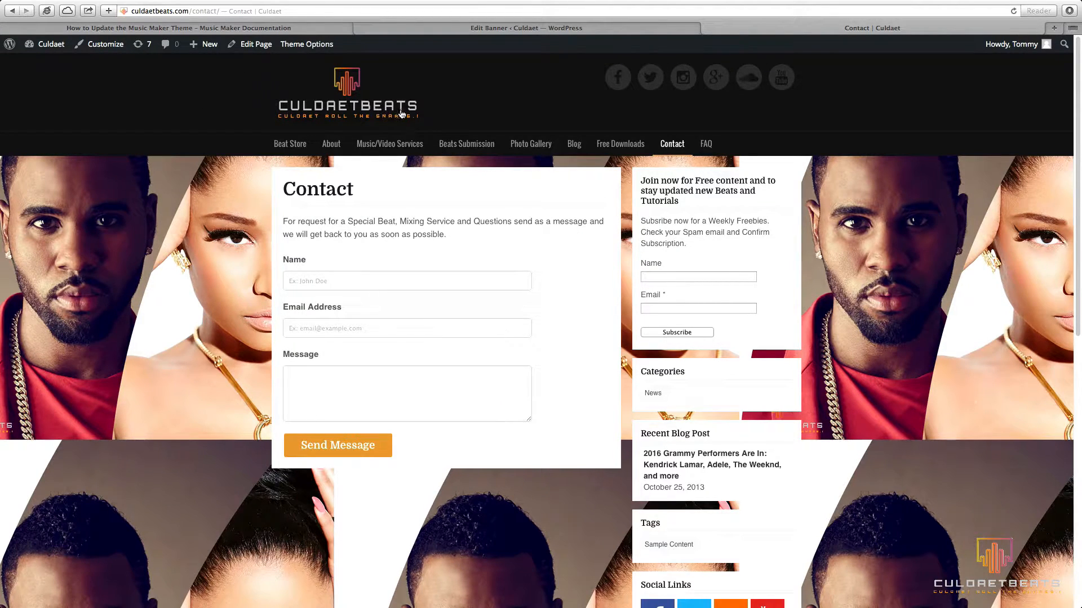
Step: Return to the Beat Store page, examine it down to the theme credit in the footer, and minimise the browser window
{"action": "left_click", "coordinate": [285, 150]}
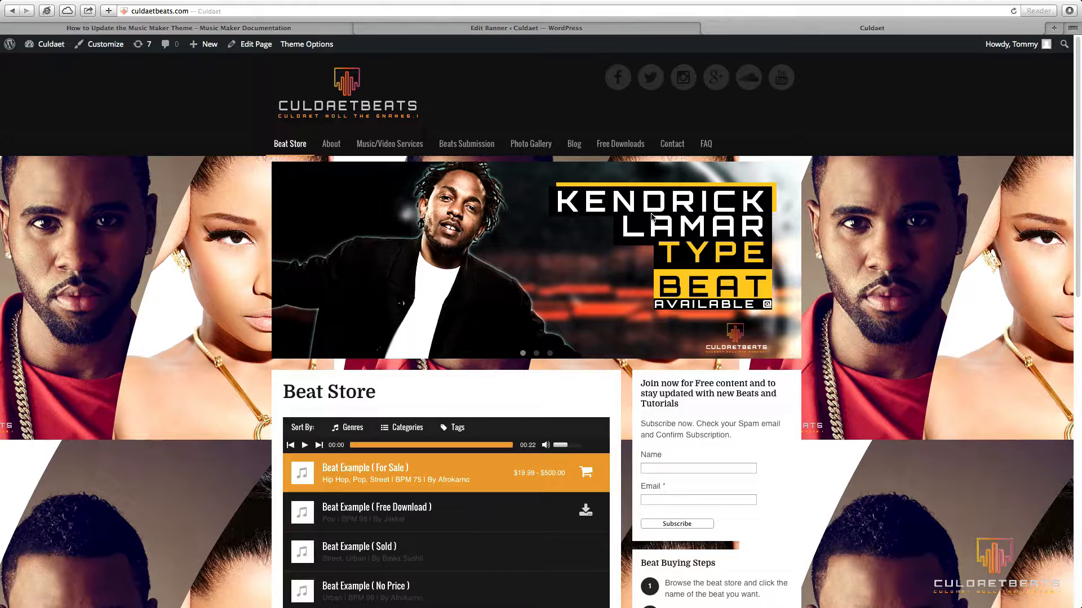
{"action": "scroll", "coordinate": [754, 399], "scroll_direction": "down", "scroll_amount": 5}
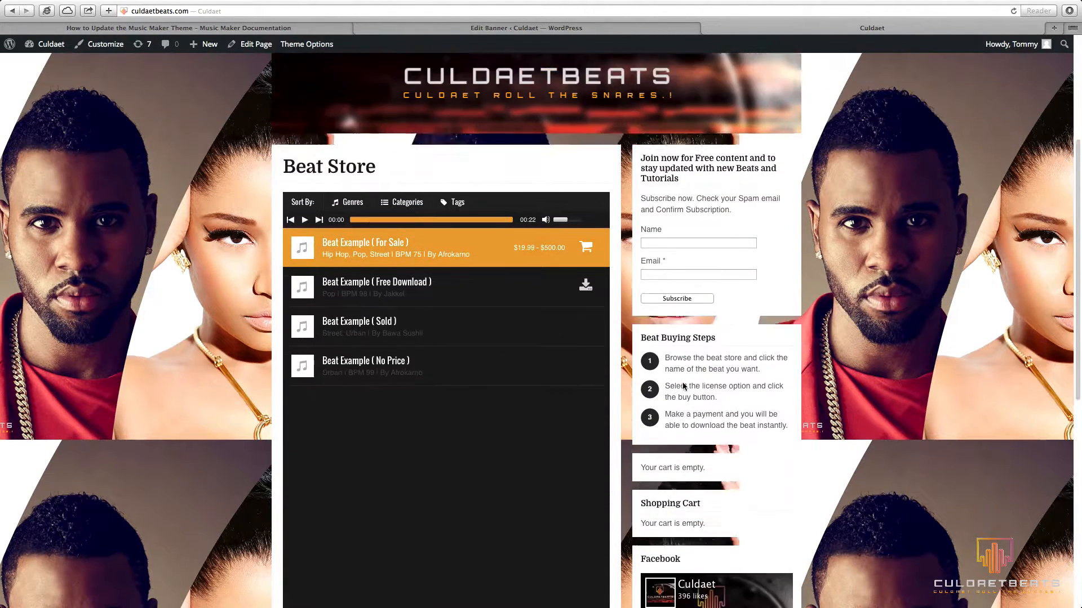
{"action": "scroll", "coordinate": [874, 371], "scroll_direction": "down", "scroll_amount": 6}
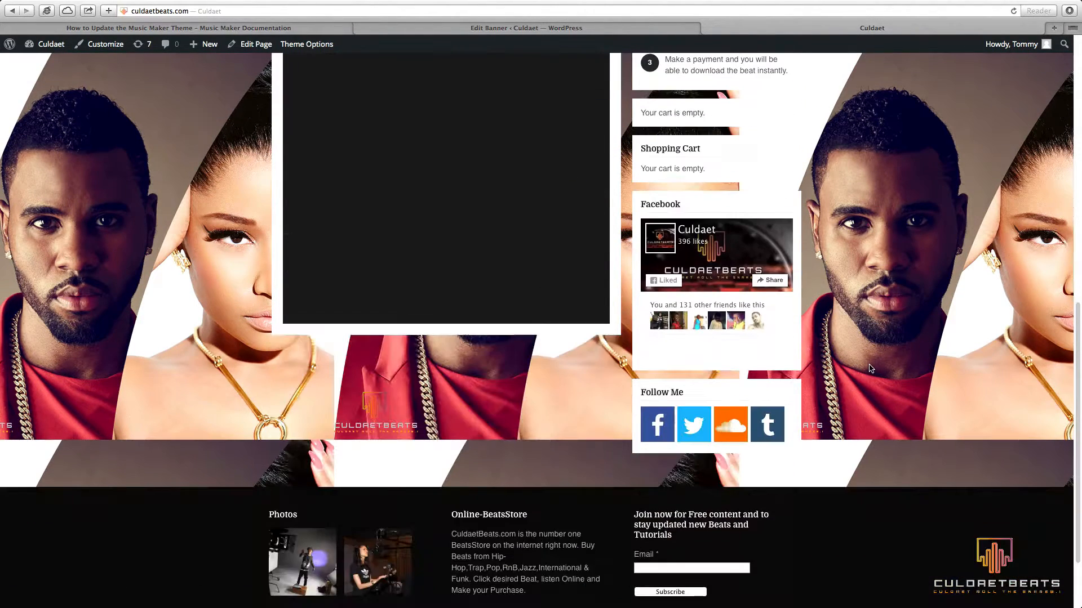
{"action": "scroll", "coordinate": [853, 369], "scroll_direction": "up", "scroll_amount": 6}
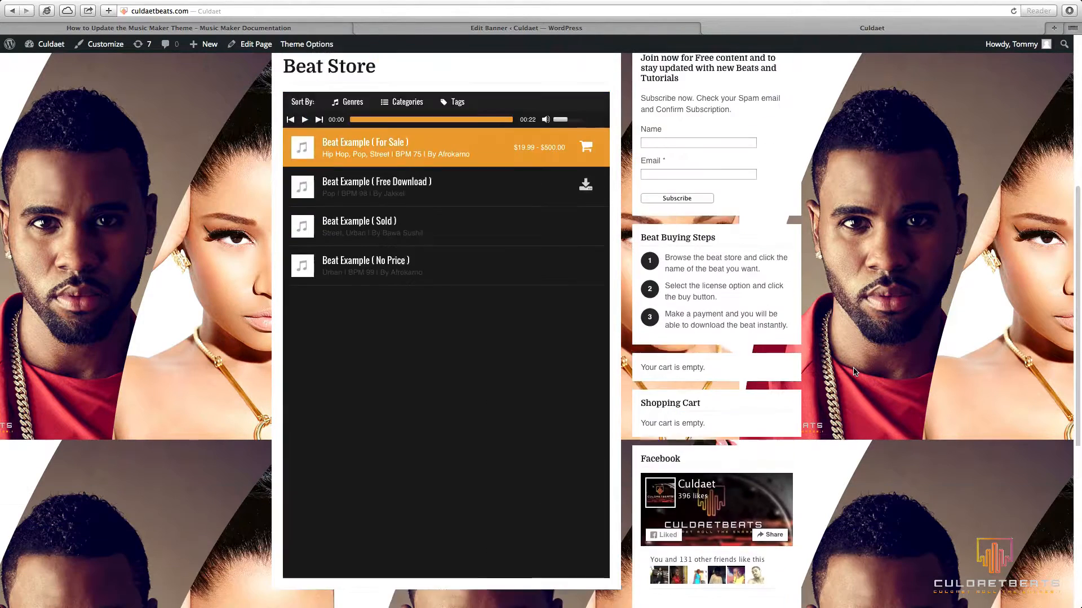
{"action": "scroll", "coordinate": [853, 372], "scroll_direction": "up", "scroll_amount": 5}
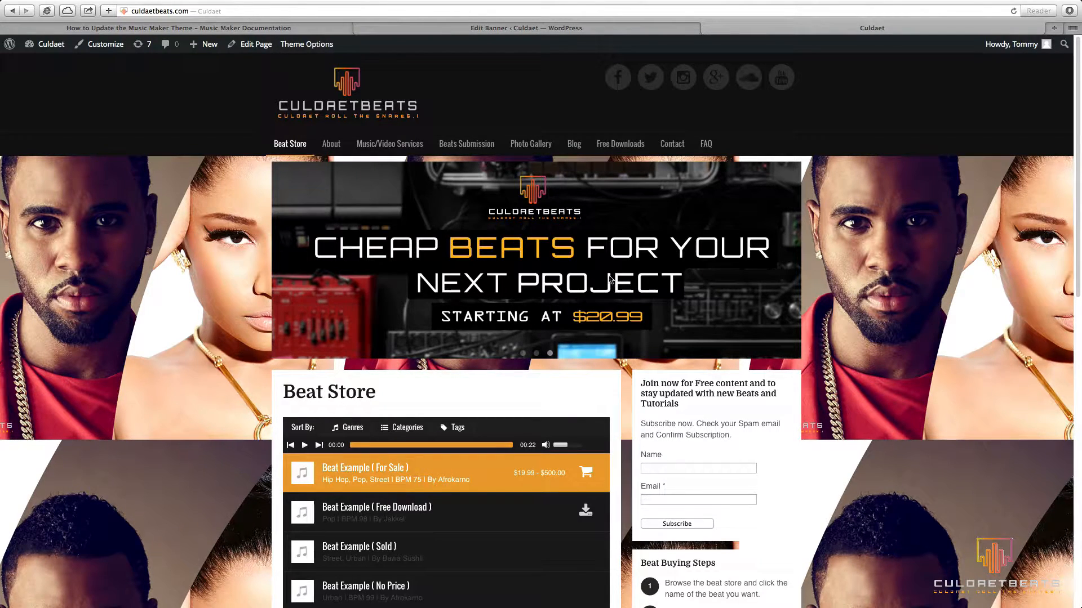
{"action": "scroll", "coordinate": [703, 251], "scroll_direction": "down", "scroll_amount": 8}
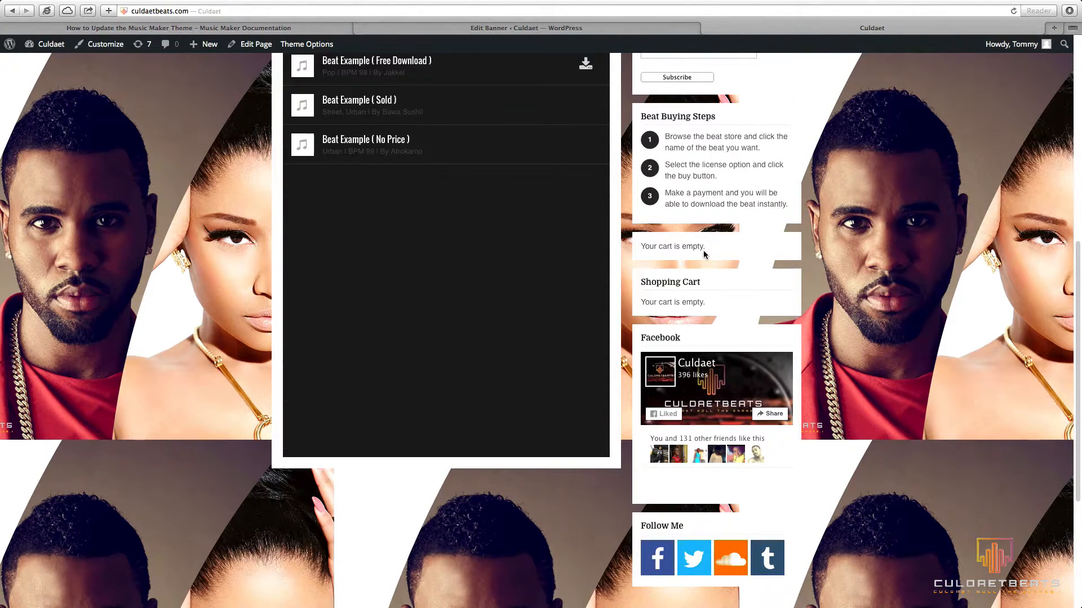
{"action": "scroll", "coordinate": [704, 251], "scroll_direction": "down", "scroll_amount": 4}
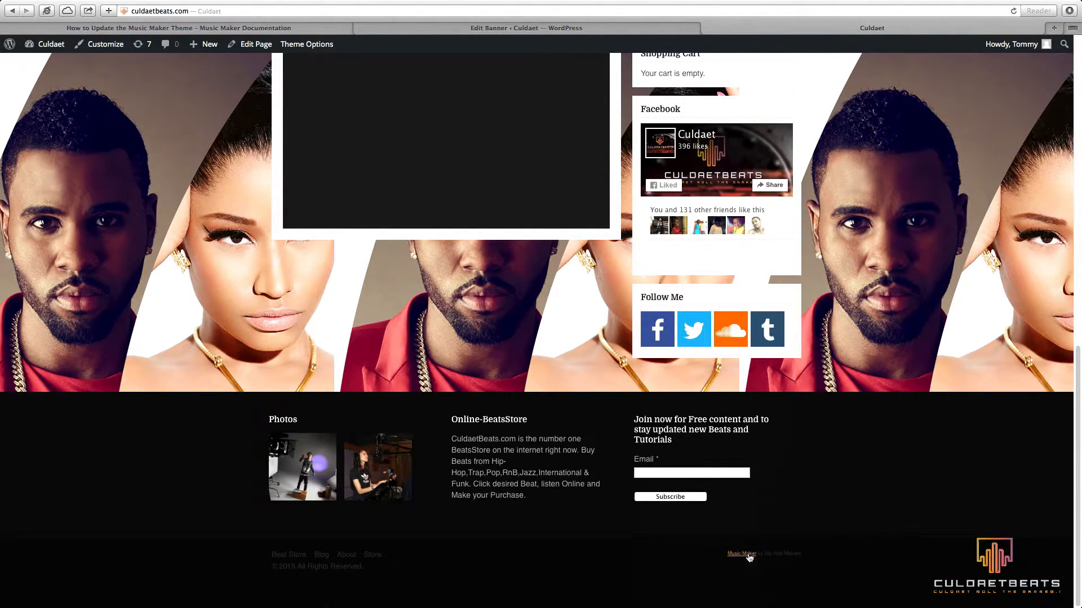
{"action": "scroll", "coordinate": [755, 271], "scroll_direction": "up", "scroll_amount": 12}
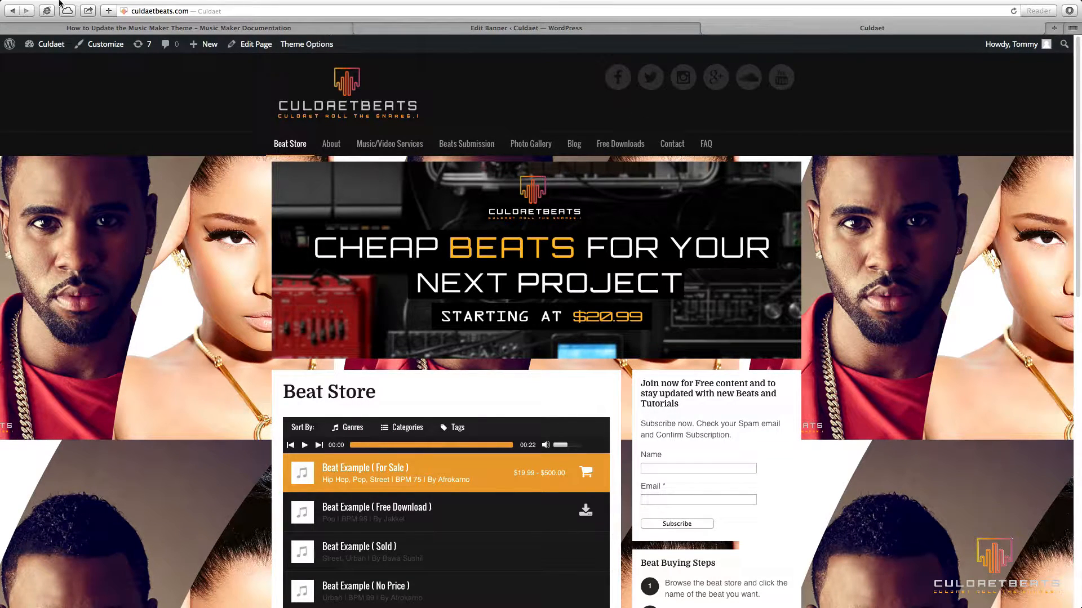
{"action": "mouse_move", "coordinate": [60, 5]}
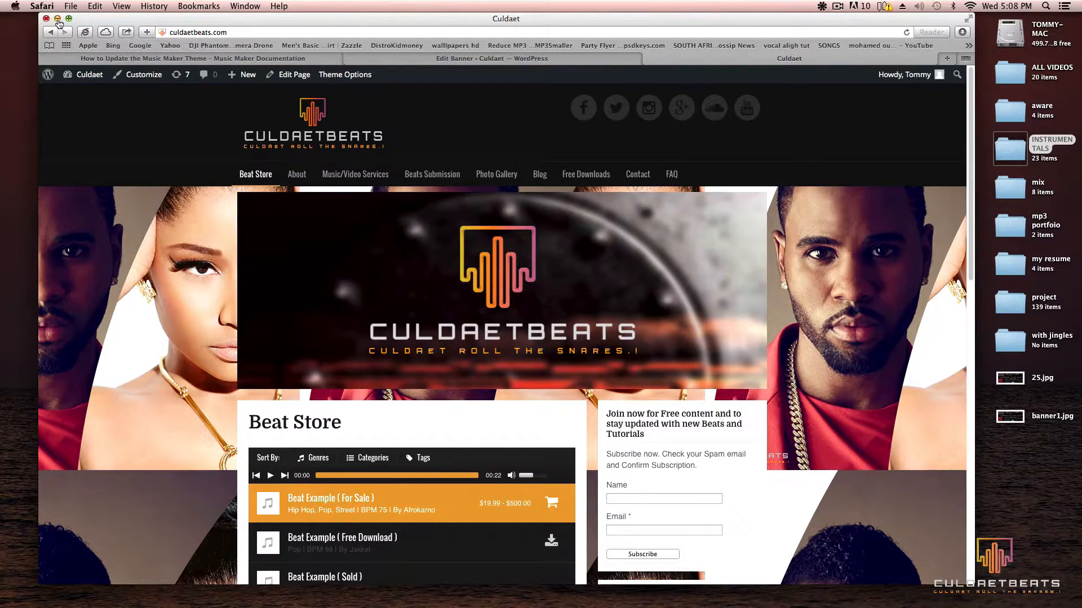
{"action": "left_click", "coordinate": [58, 19]}
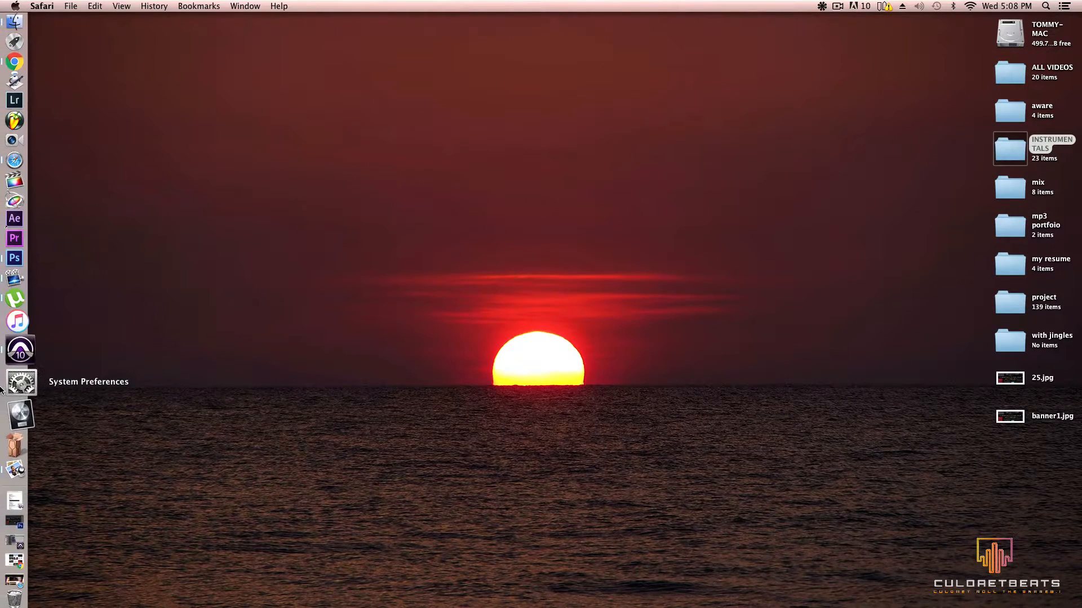
Step: Switch to banner1.psd in Photoshop and open the "CHEAP BEATS FOR YOUR" text layer for editing with the Type tool
{"action": "left_click", "coordinate": [18, 483]}
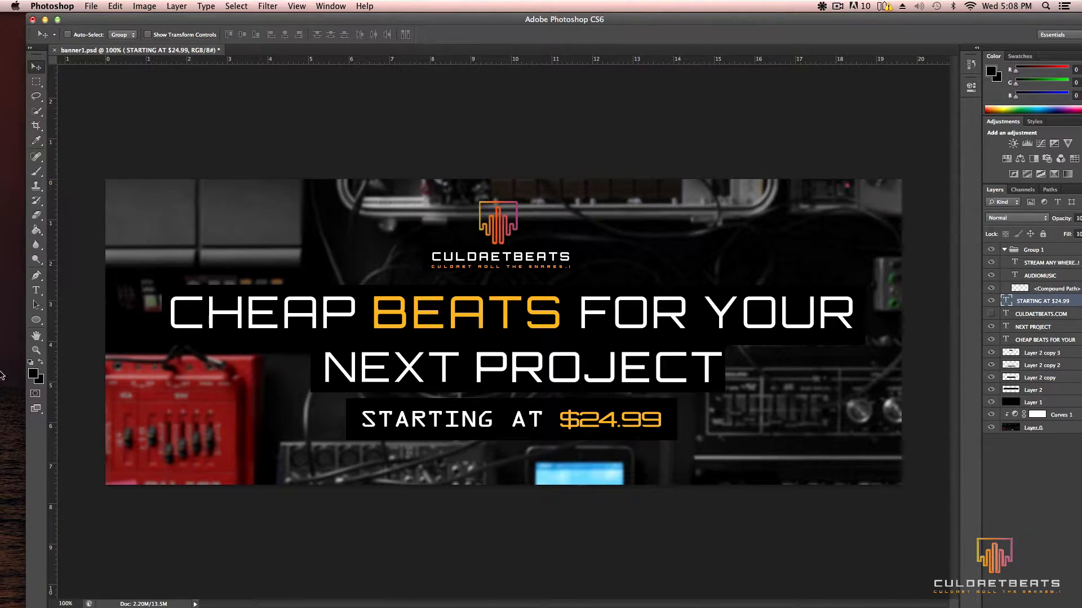
{"action": "left_click", "coordinate": [35, 290]}
{"action": "left_click", "coordinate": [387, 319]}
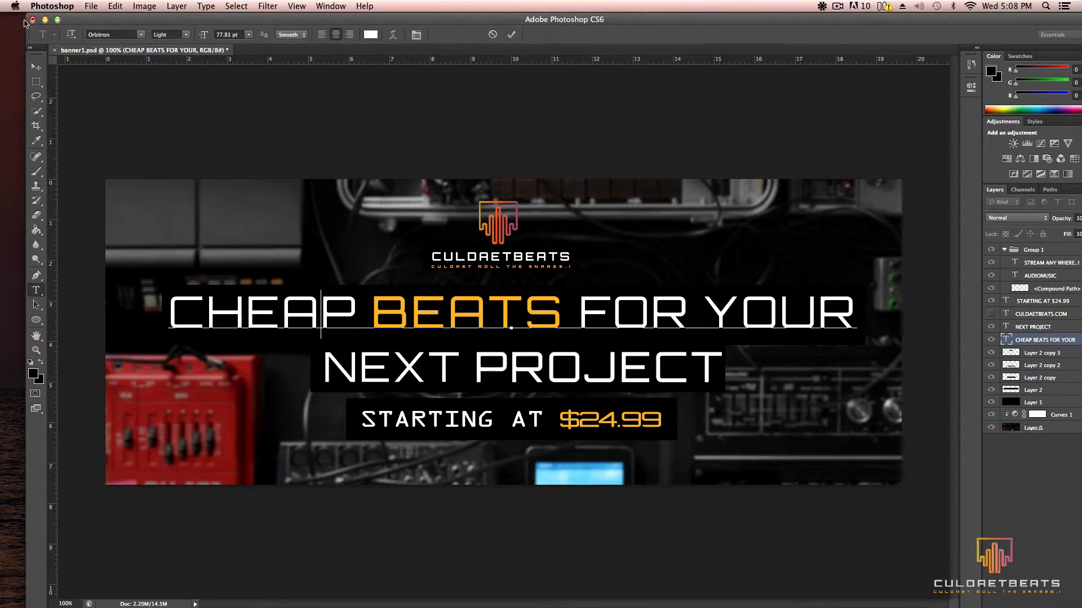
Step: Minimise the Photoshop window, switch to the INSTRUMENTALS session in Pro Tools and reposition its Edit window
{"action": "left_click", "coordinate": [45, 19]}
{"action": "mouse_move", "coordinate": [1, 495]}
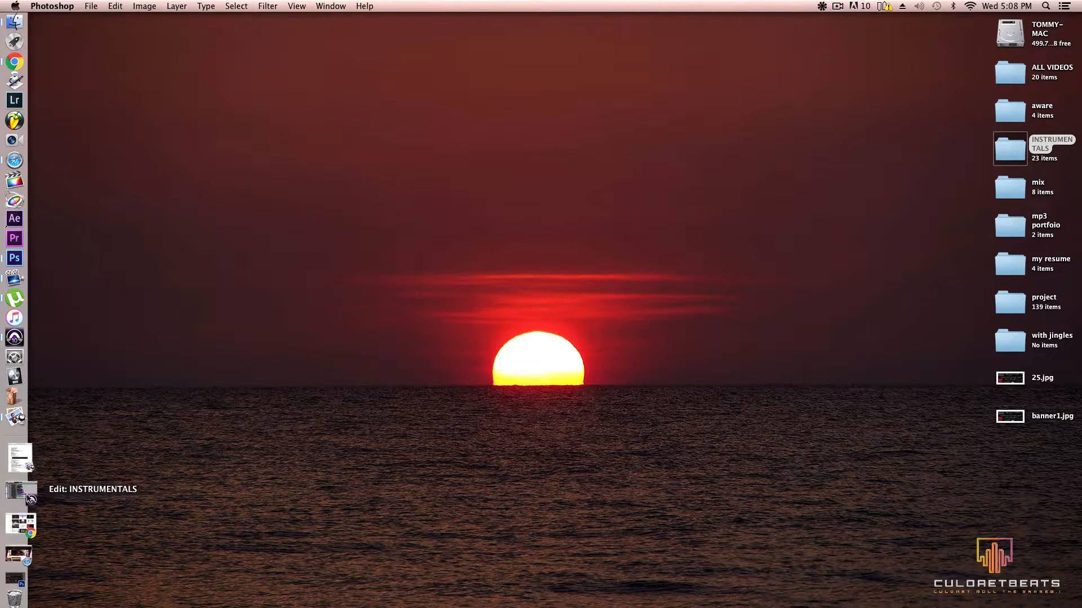
{"action": "mouse_move", "coordinate": [1, 426]}
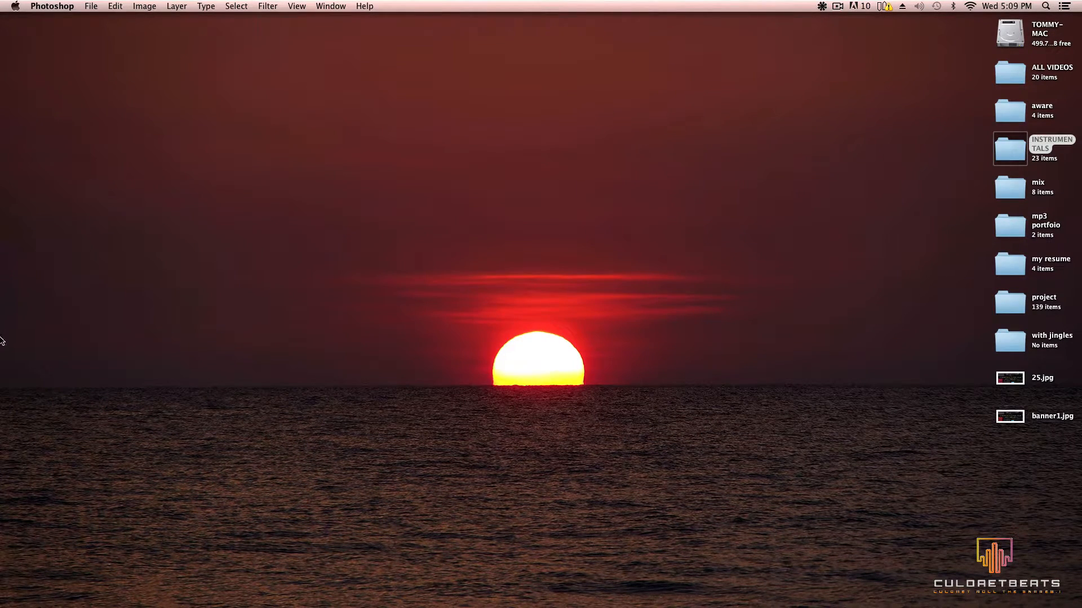
{"action": "mouse_move", "coordinate": [1, 350]}
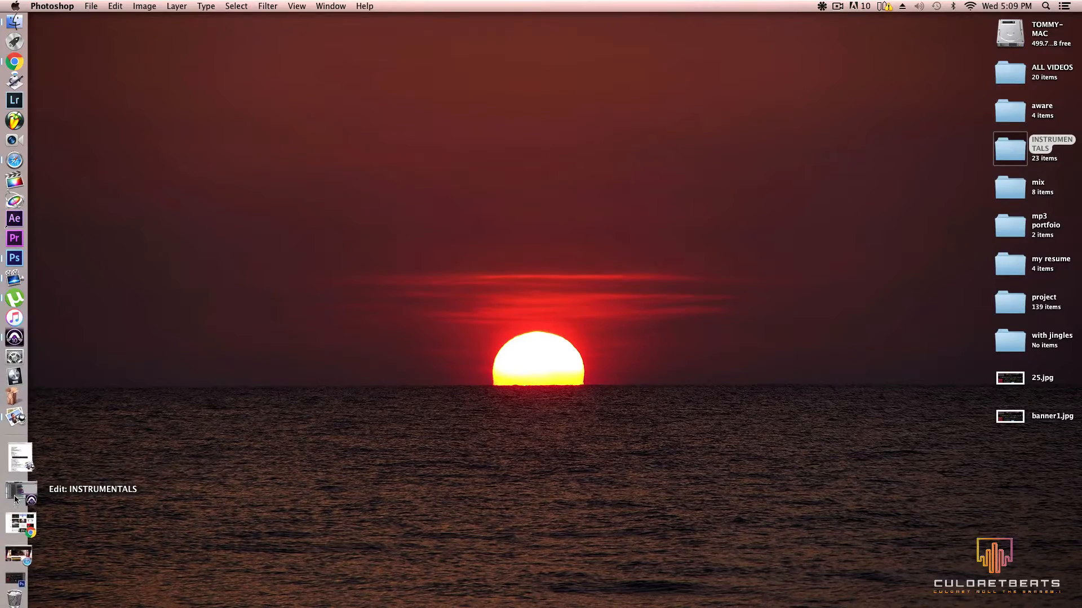
{"action": "left_click", "coordinate": [16, 496]}
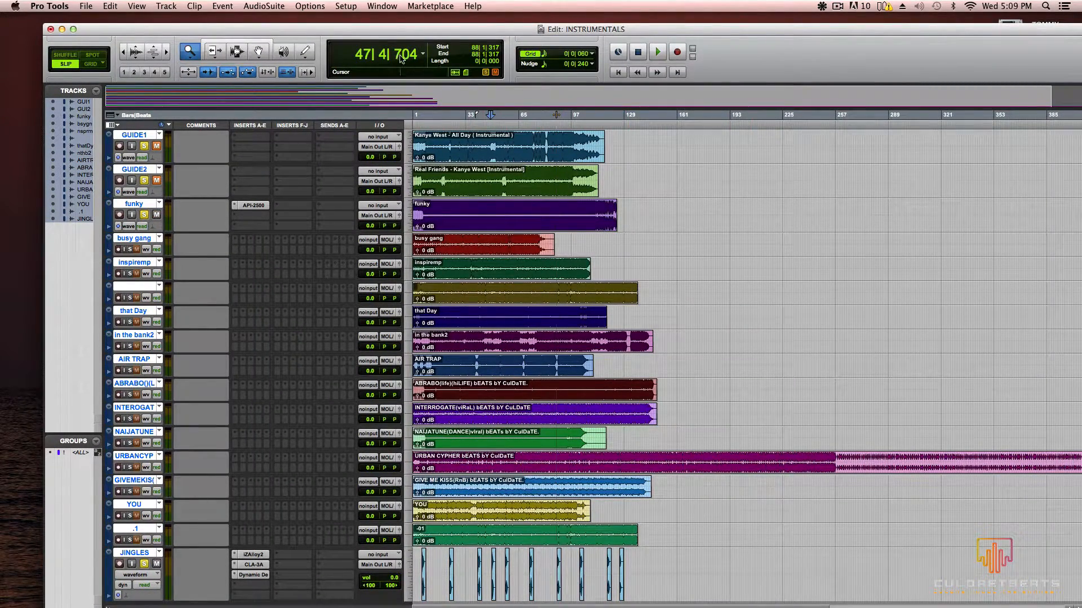
{"action": "left_click_drag", "start_coordinate": [409, 25], "coordinate": [377, 14]}
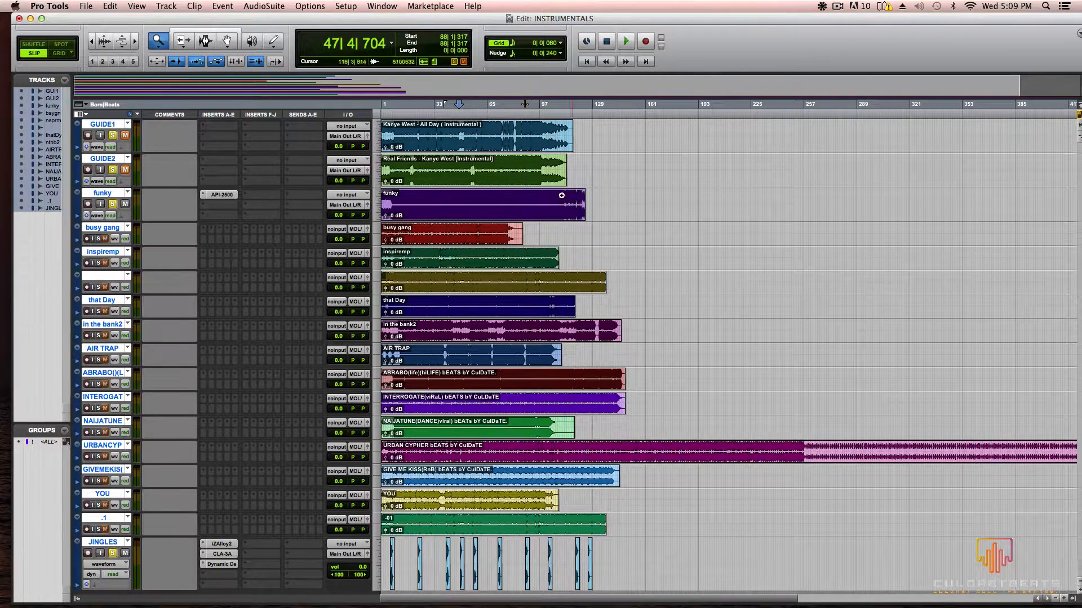
Step: Open the Playback Engine settings, review the hardware buffer, processor and cache options, and close the dialog
{"action": "left_click", "coordinate": [345, 6]}
{"action": "left_click", "coordinate": [370, 31]}
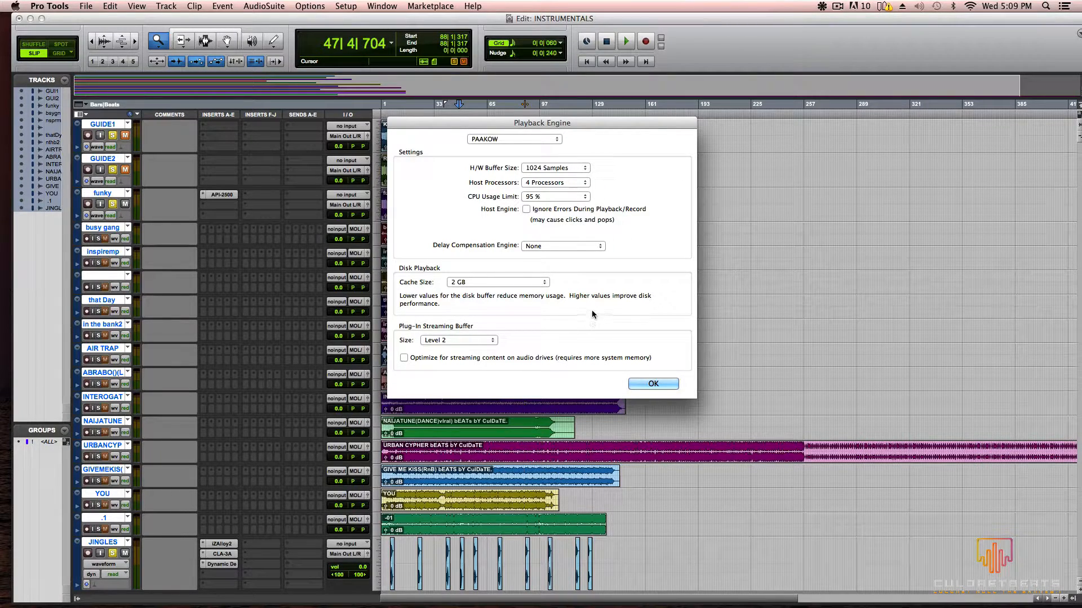
{"action": "left_click", "coordinate": [655, 385]}
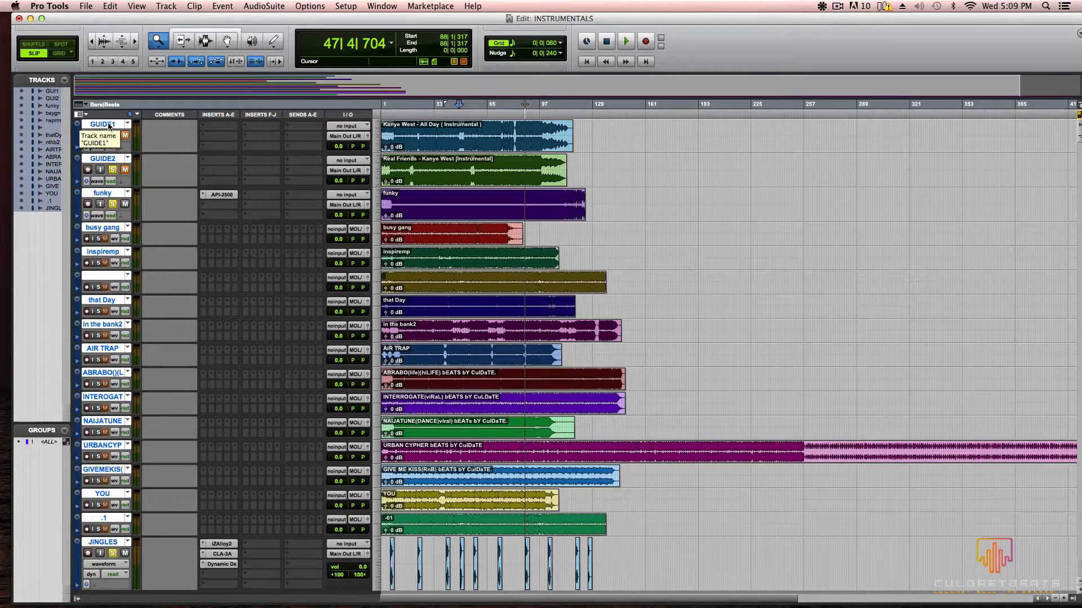
Step: Select the GUIDE1 and GUIDE2 tracks in turn and increase the height of each
{"action": "right_click", "coordinate": [109, 125]}
{"action": "left_click", "coordinate": [103, 126]}
{"action": "left_click", "coordinate": [104, 125]}
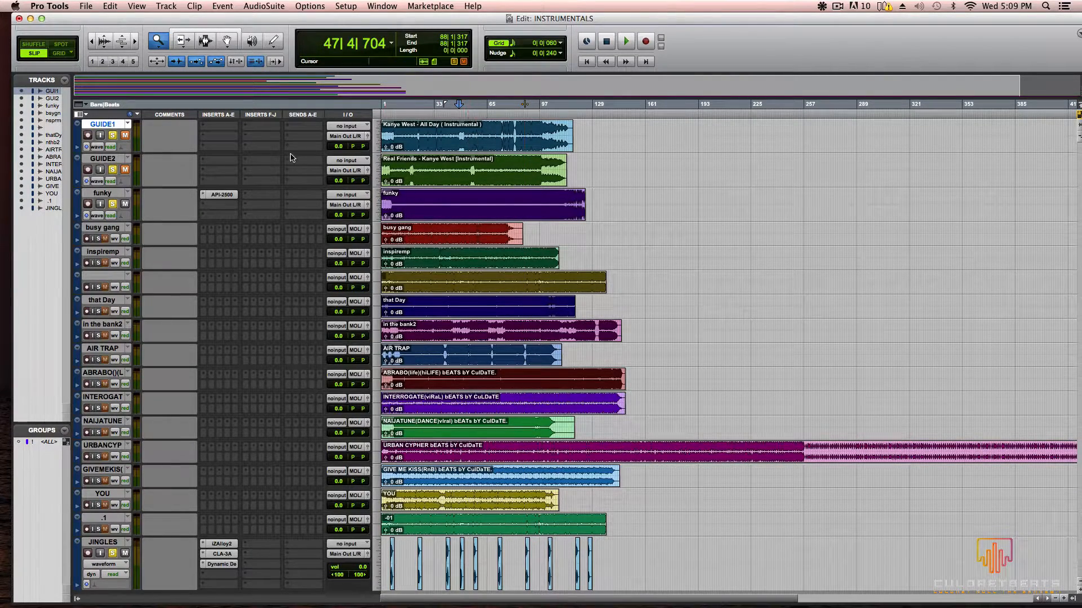
{"action": "left_click_drag", "start_coordinate": [178, 153], "coordinate": [178, 184]}
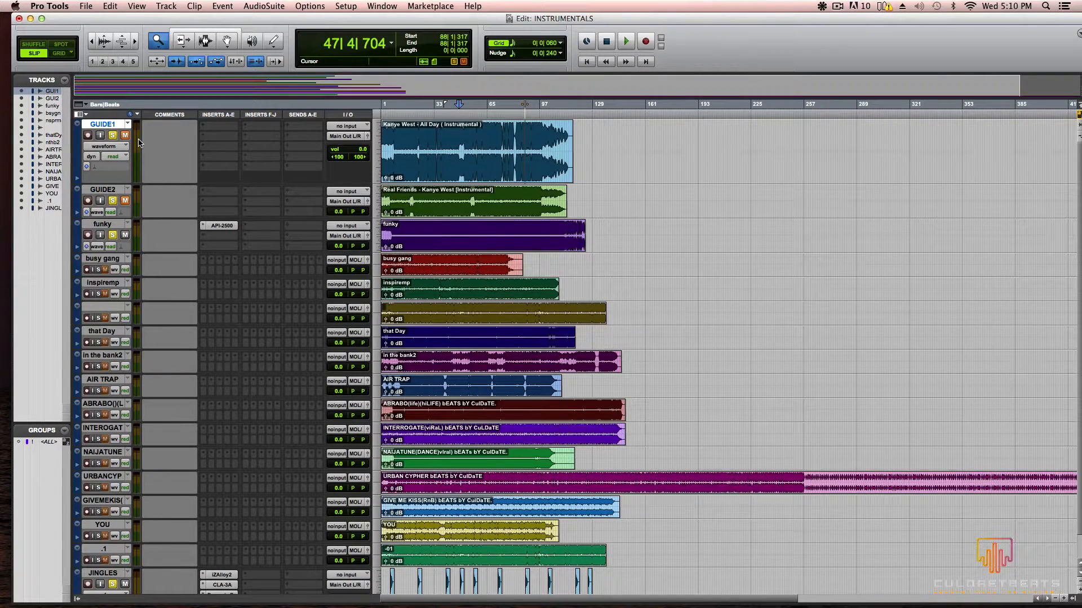
{"action": "left_click", "coordinate": [113, 190]}
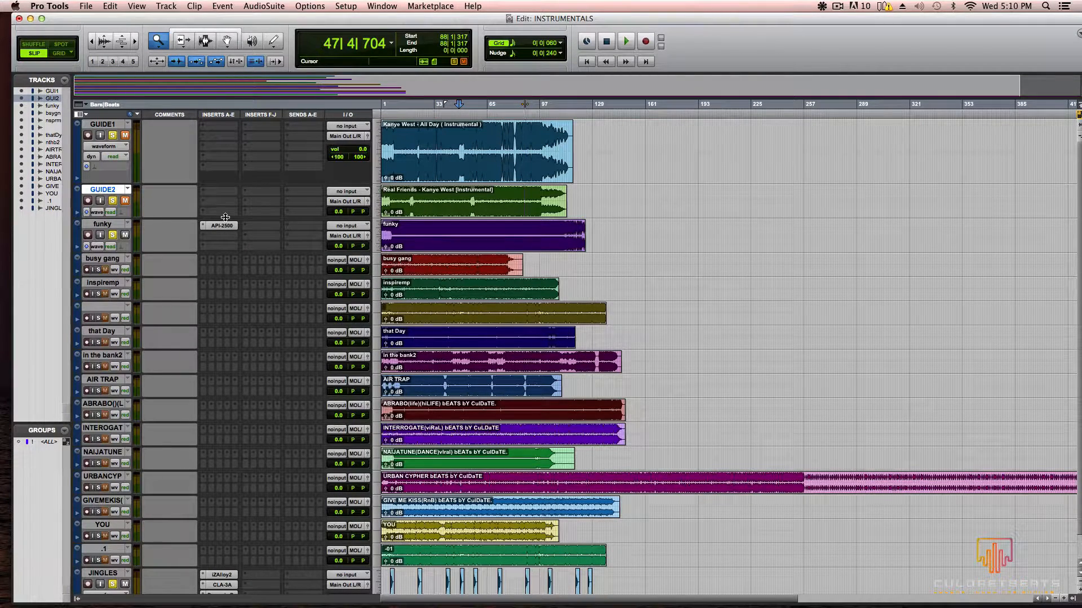
{"action": "left_click_drag", "start_coordinate": [228, 219], "coordinate": [229, 228]}
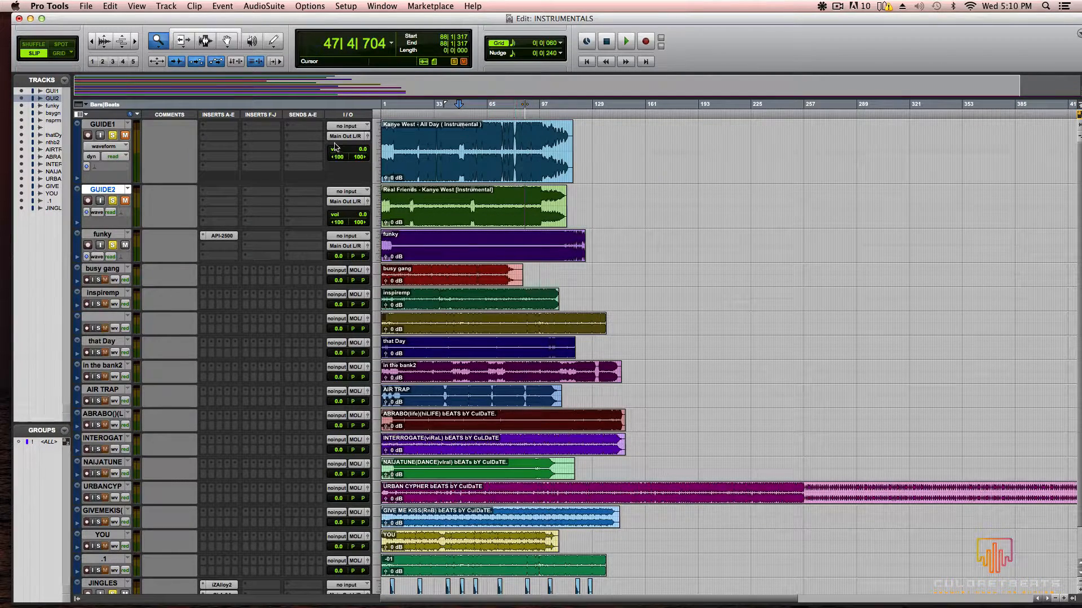
Step: Place the playback cursor near bar 11 and select the JINGLES track below the instrumentals
{"action": "mouse_move", "coordinate": [225, 17]}
{"action": "left_mouse_down"}
{"action": "mouse_move", "coordinate": [278, 17]}
{"action": "mouse_move", "coordinate": [247, 16]}
{"action": "left_mouse_up"}
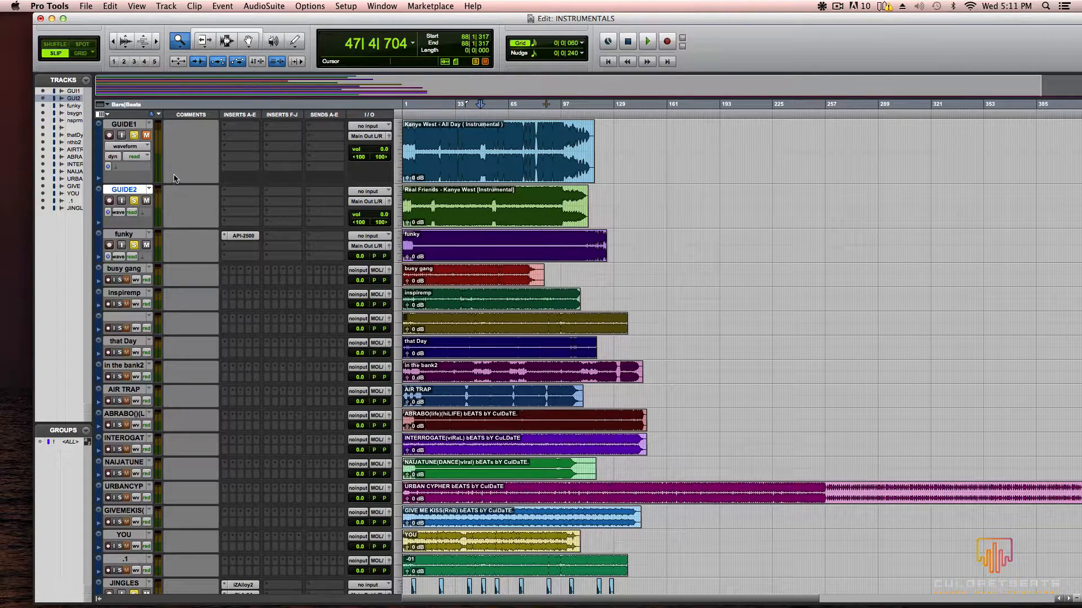
{"action": "left_click", "coordinate": [420, 107]}
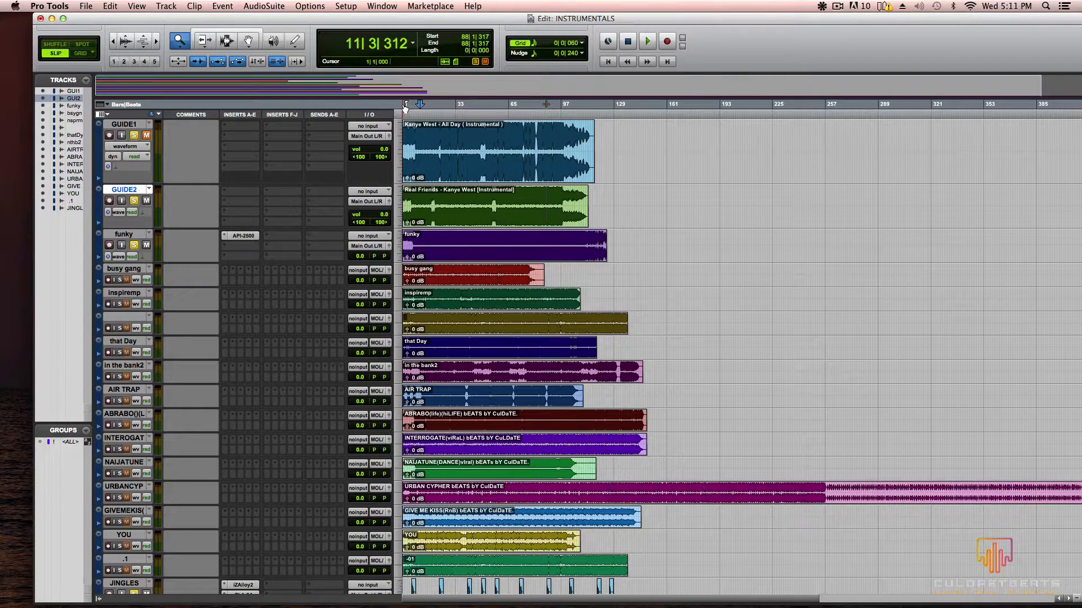
{"action": "scroll", "coordinate": [305, 281], "scroll_direction": "down", "scroll_amount": 2}
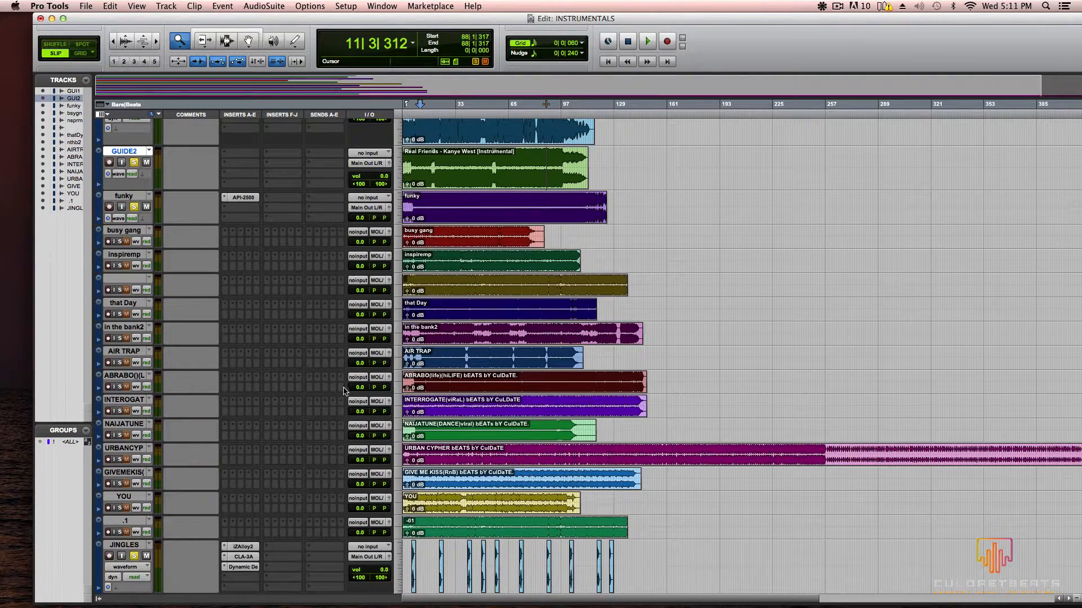
{"action": "left_click", "coordinate": [125, 544]}
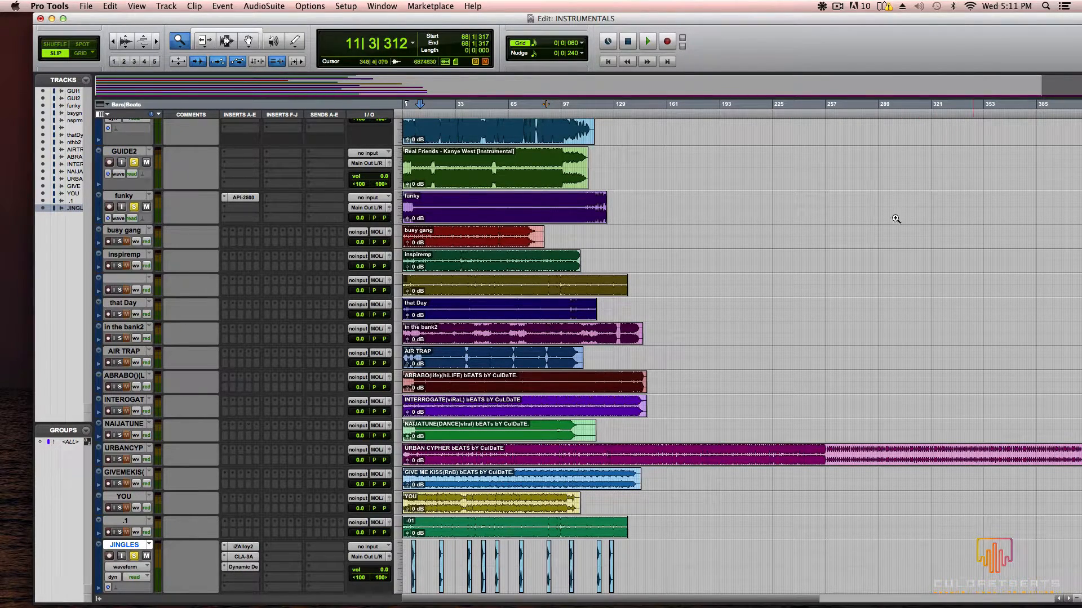
Step: Open the JINGLES track's iZotope Alloy 2 insert, dismiss its preset manager, inspect the Exciter module and close the plug-in
{"action": "left_click_drag", "start_coordinate": [762, 22], "coordinate": [727, 21]}
{"action": "left_click", "coordinate": [1049, 599]}
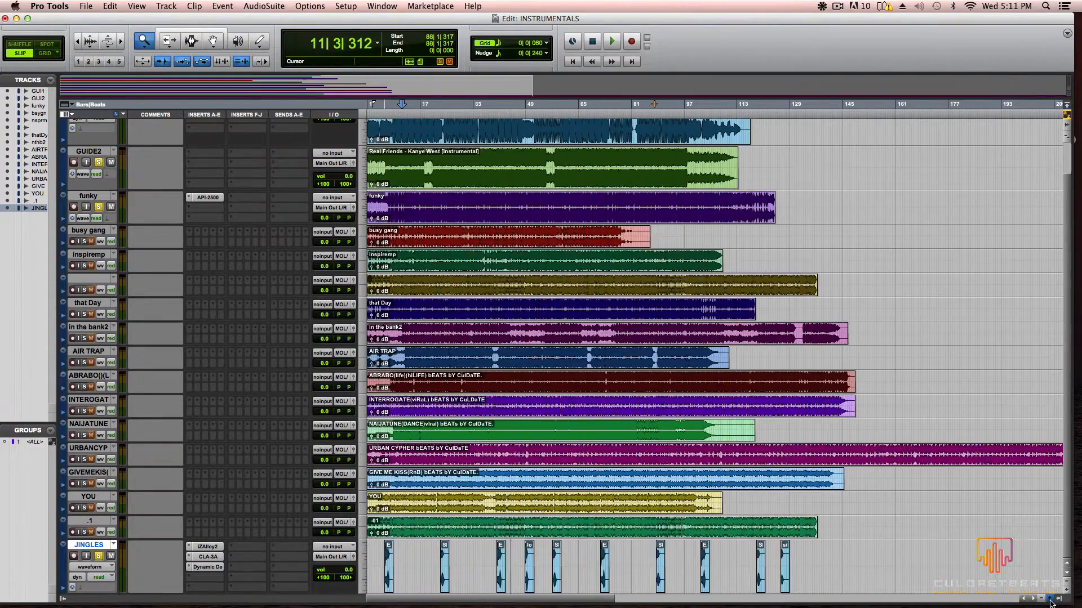
{"action": "left_click", "coordinate": [1049, 599]}
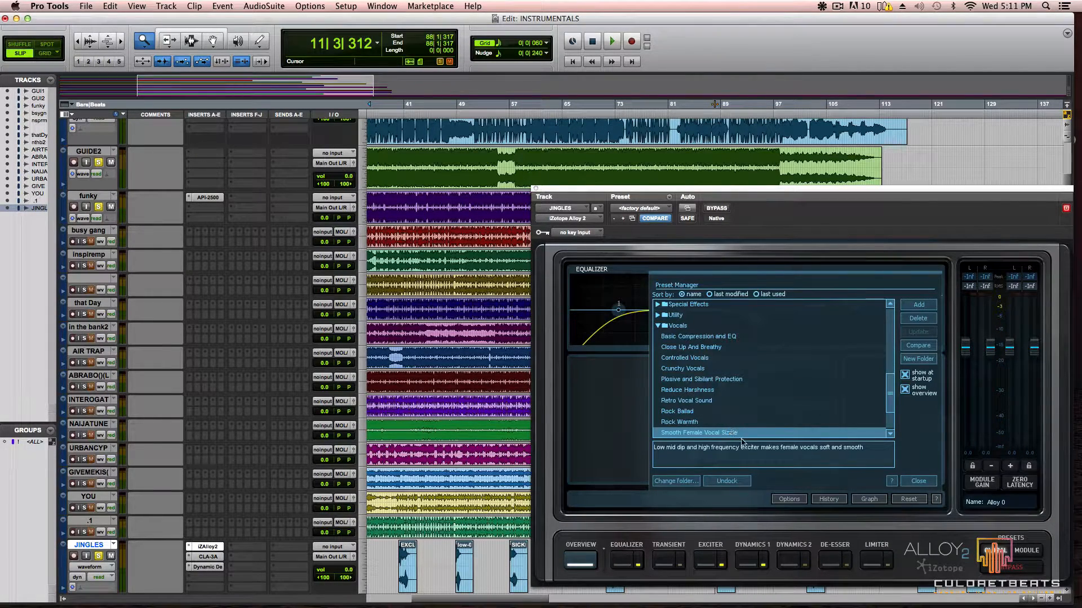
{"action": "left_click_drag", "start_coordinate": [720, 191], "coordinate": [557, 118]}
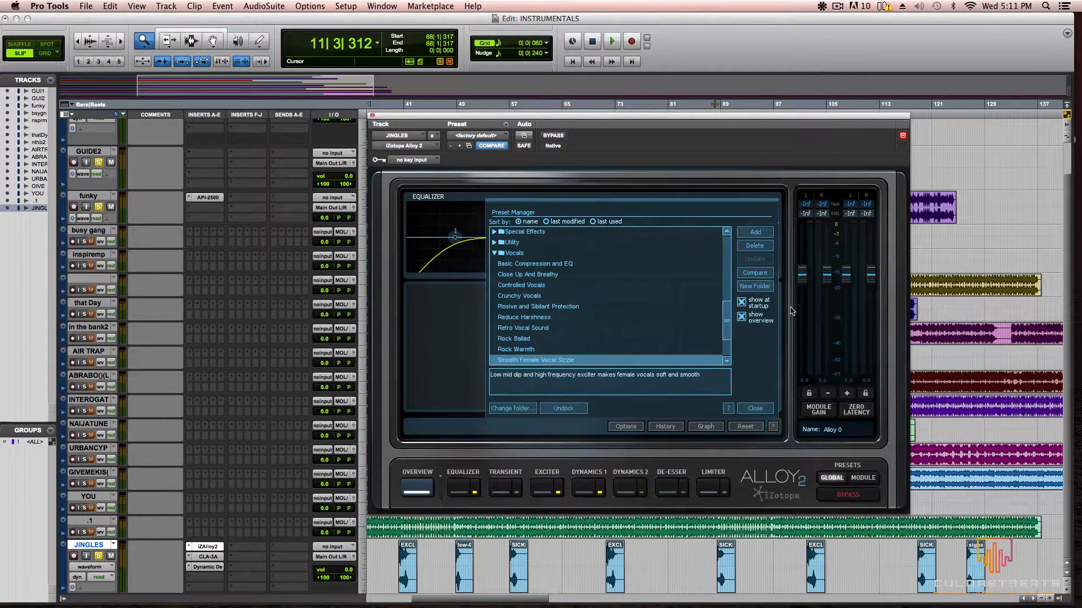
{"action": "left_click", "coordinate": [755, 408]}
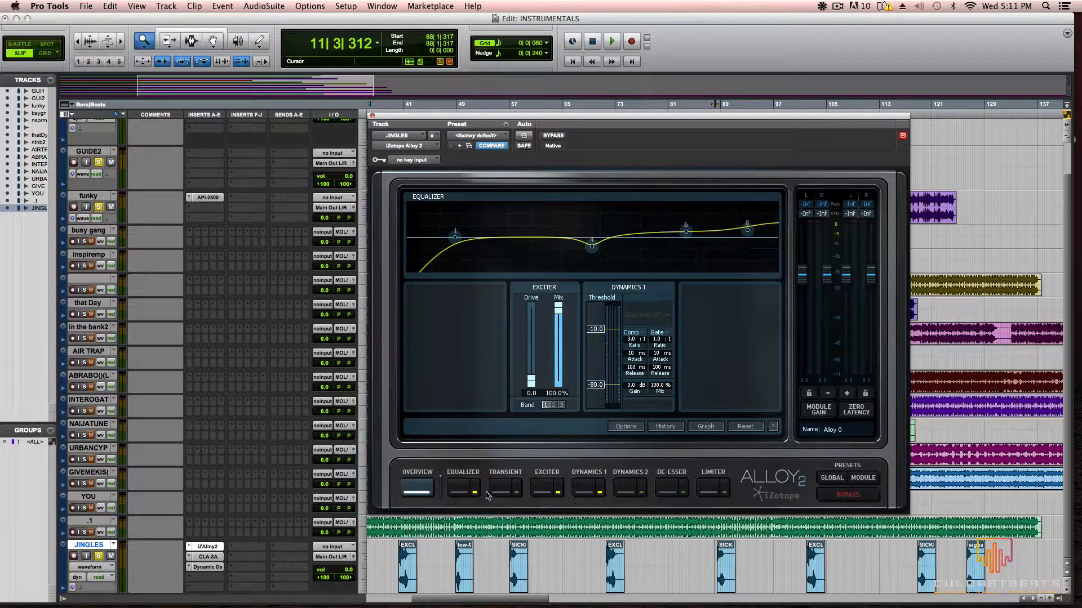
{"action": "left_click", "coordinate": [547, 489]}
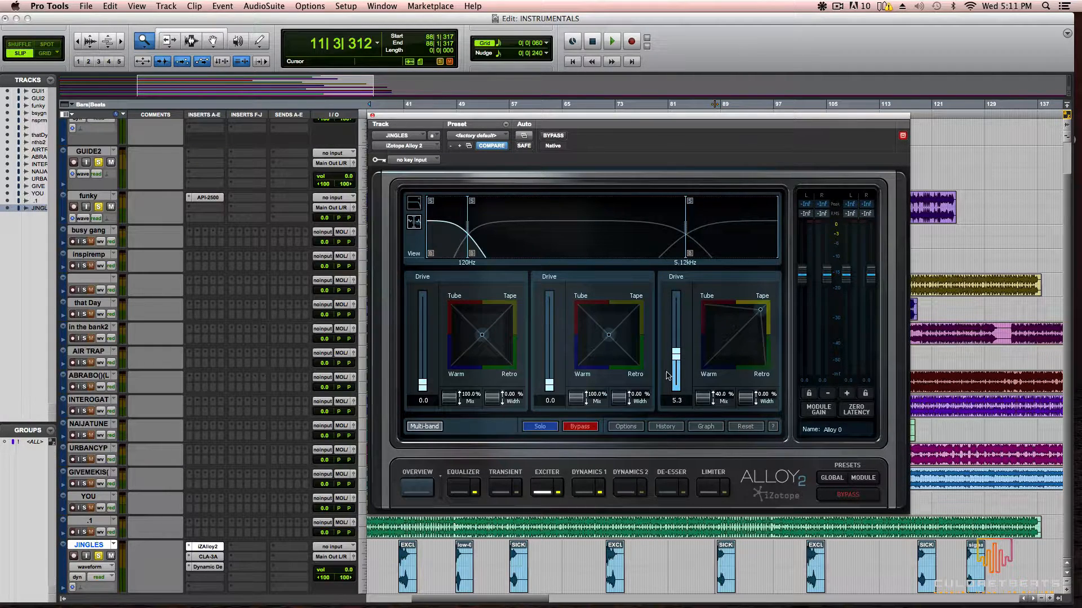
{"action": "left_click", "coordinate": [372, 115]}
Step: Inspect the CLA-3A compressor and AIR Dynamic Delay inserts on the JINGLES track, browse the available delay plug-ins, and close both windows
{"action": "left_click", "coordinate": [208, 556]}
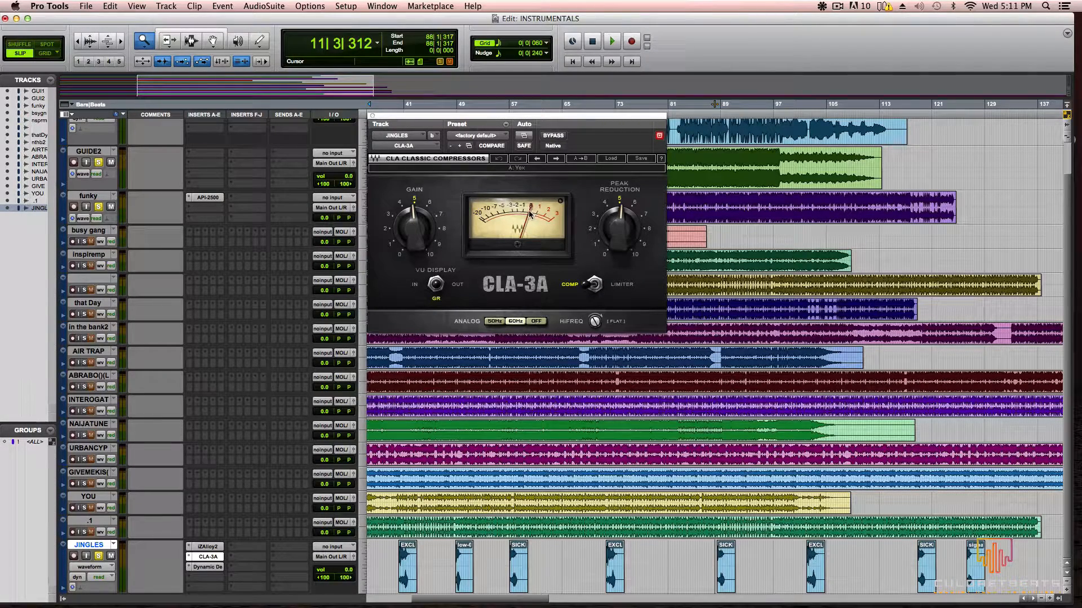
{"action": "left_click", "coordinate": [373, 115]}
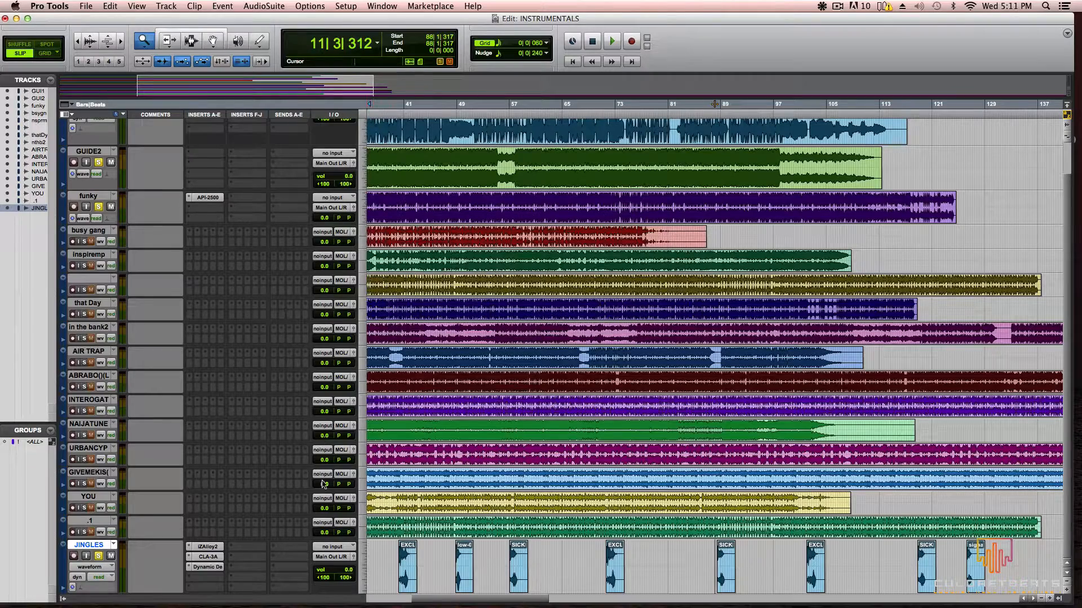
{"action": "left_click", "coordinate": [206, 566]}
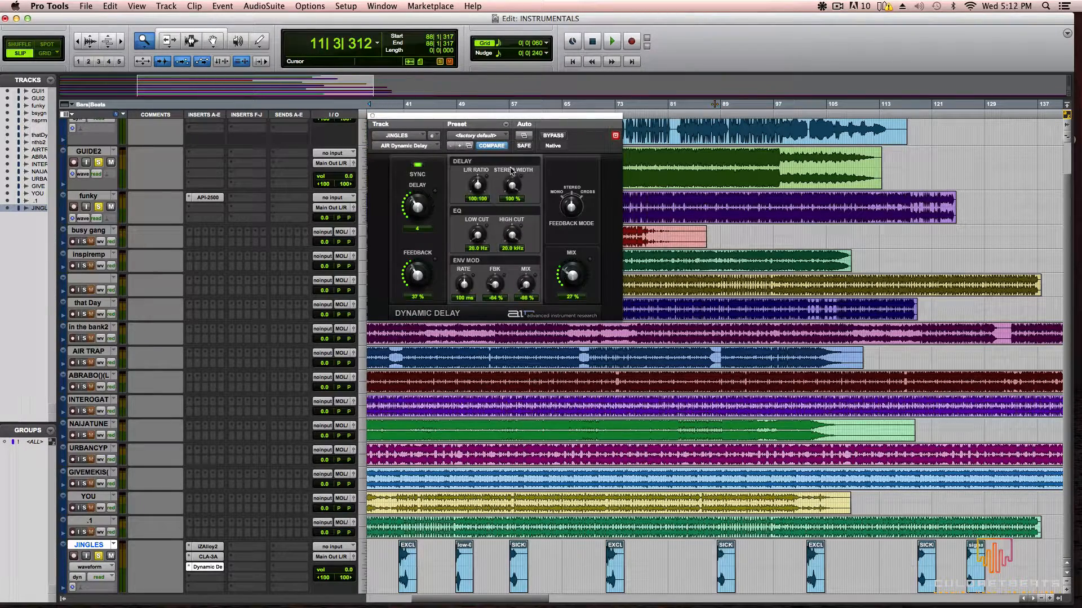
{"action": "left_click", "coordinate": [193, 571]}
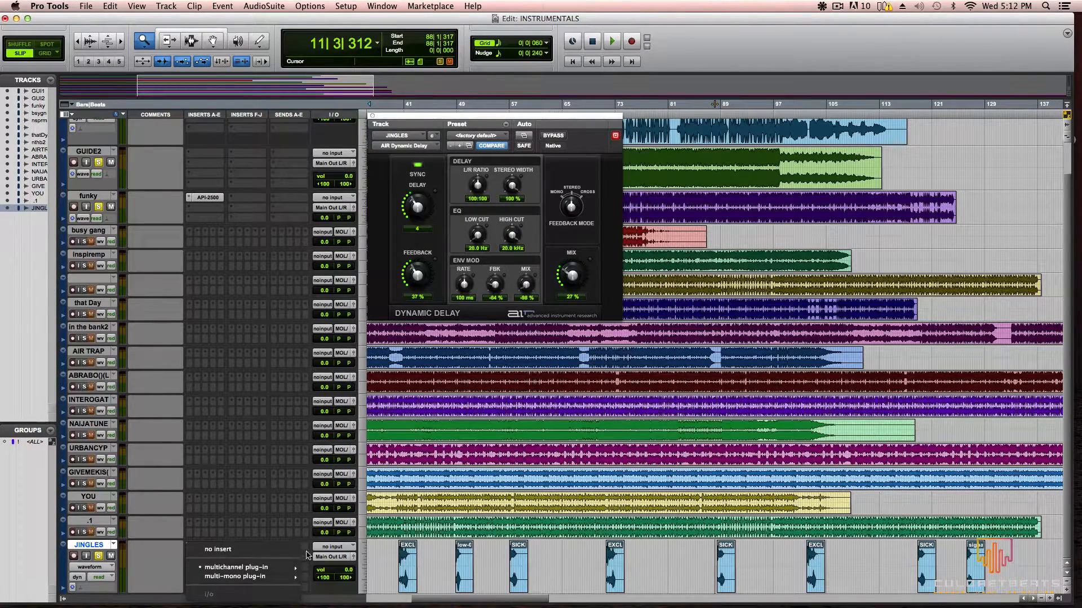
{"action": "mouse_move", "coordinate": [291, 568]}
{"action": "mouse_move", "coordinate": [352, 491]}
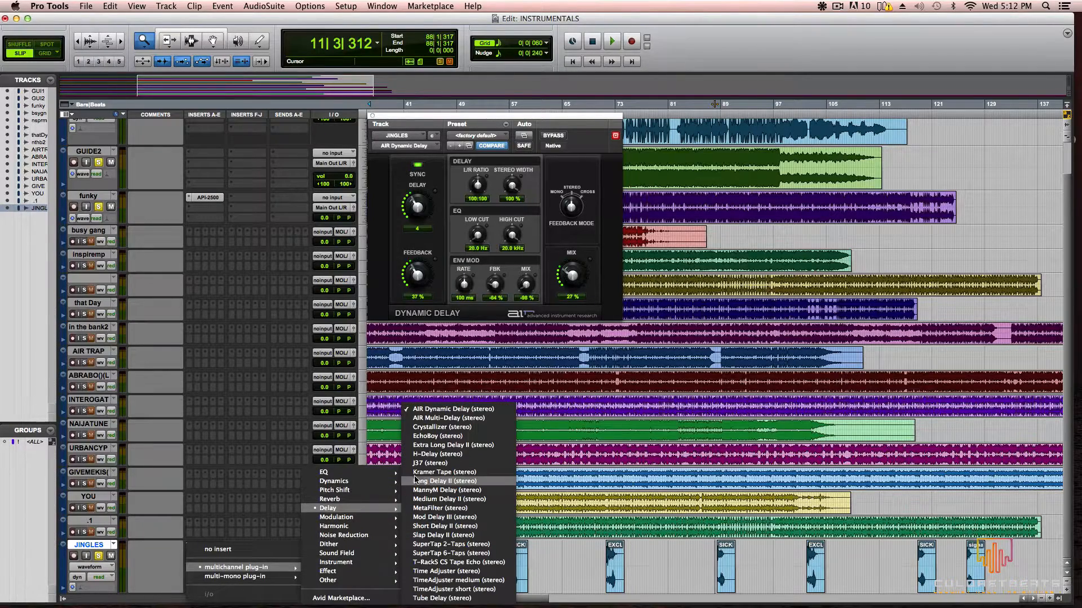
{"action": "left_click", "coordinate": [373, 121]}
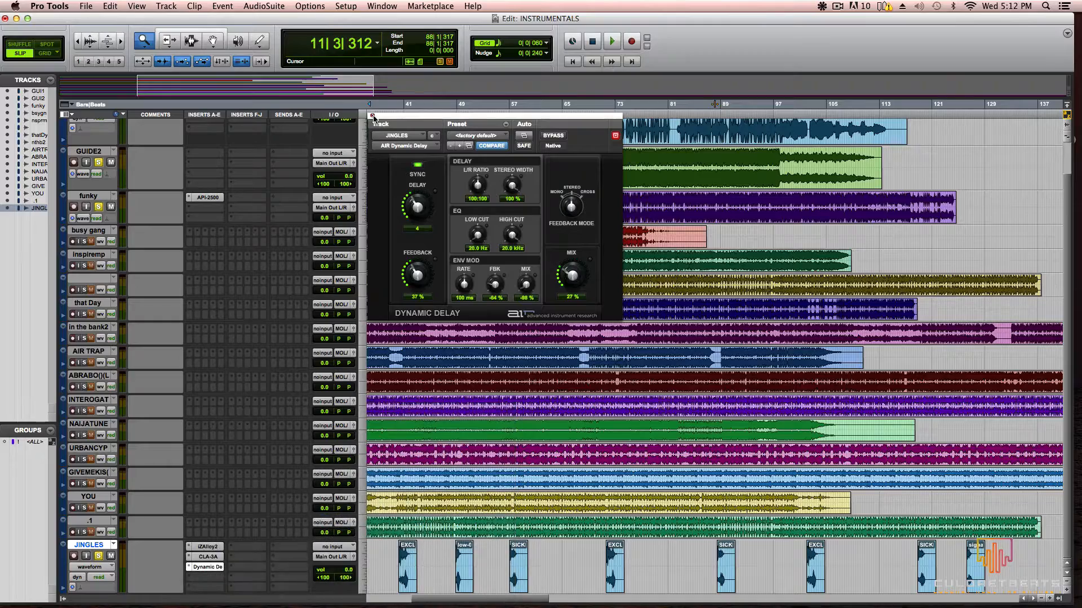
{"action": "left_click", "coordinate": [372, 116]}
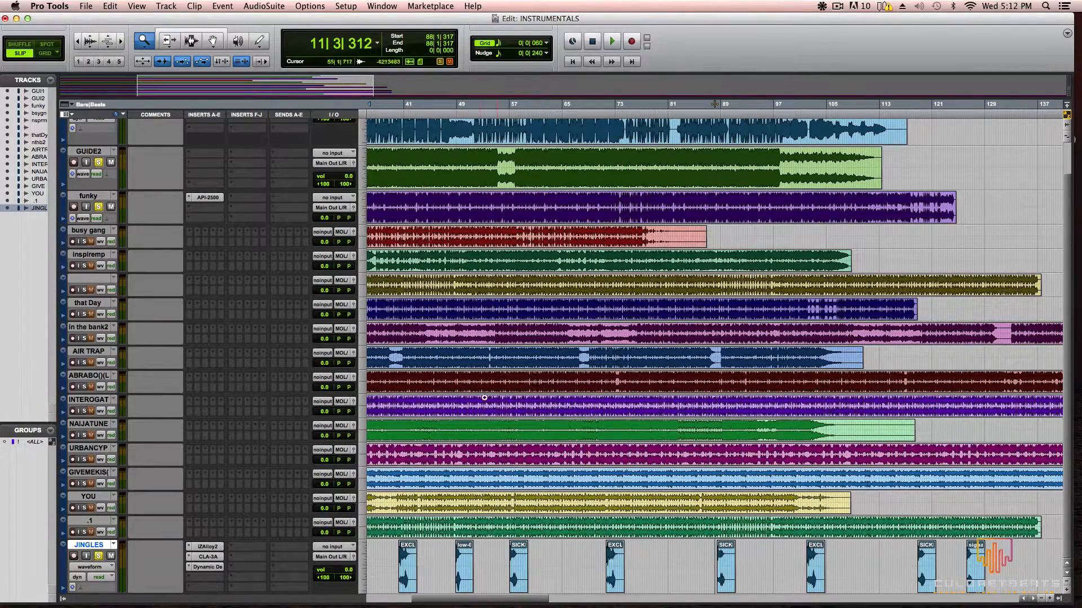
Step: Mute the GUIDE2 and funky tracks
{"action": "scroll", "coordinate": [561, 380], "scroll_direction": "up", "scroll_amount": 2}
{"action": "left_click", "coordinate": [111, 201]}
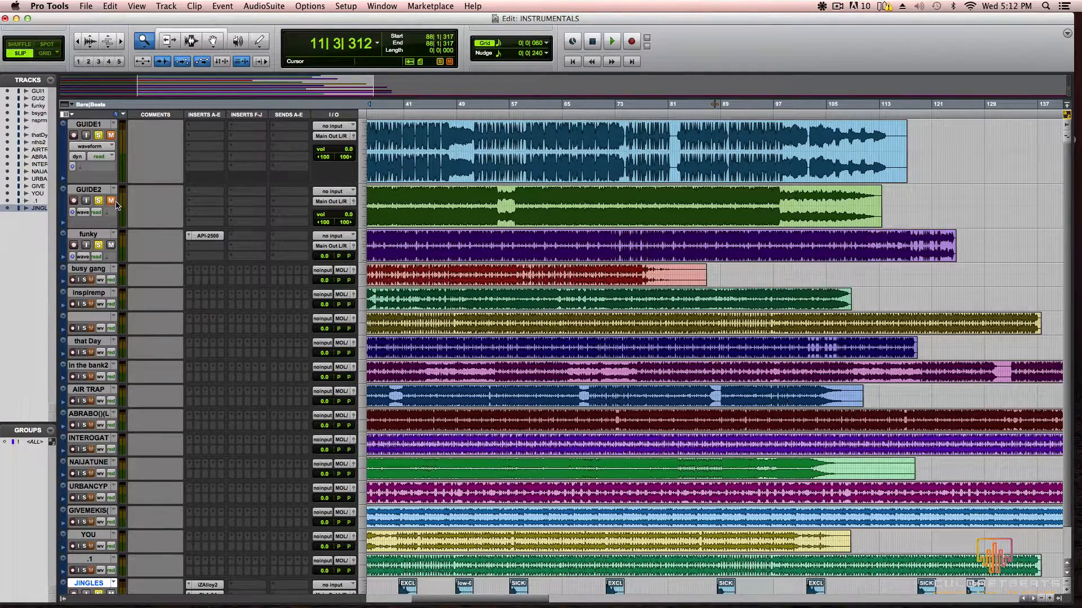
{"action": "left_click", "coordinate": [111, 245]}
{"action": "left_click_drag", "start_coordinate": [508, 21], "coordinate": [488, 12]}
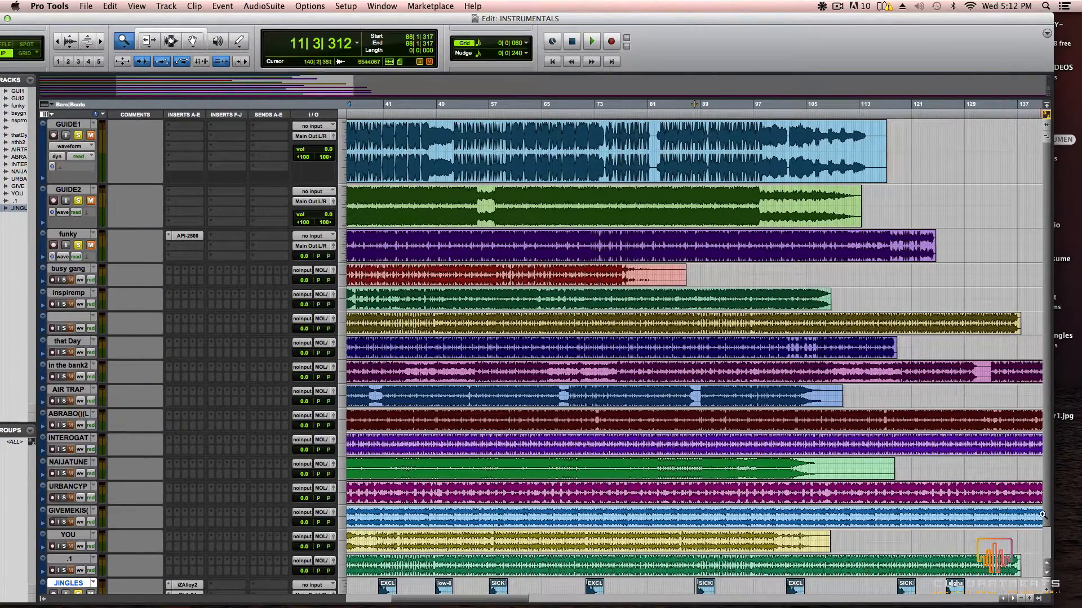
Step: Examine how the jingle clips are spaced along the JINGLES track, from the end of the instrumentals back to bar 1
{"action": "scroll", "coordinate": [1041, 513], "scroll_direction": "down", "scroll_amount": 2}
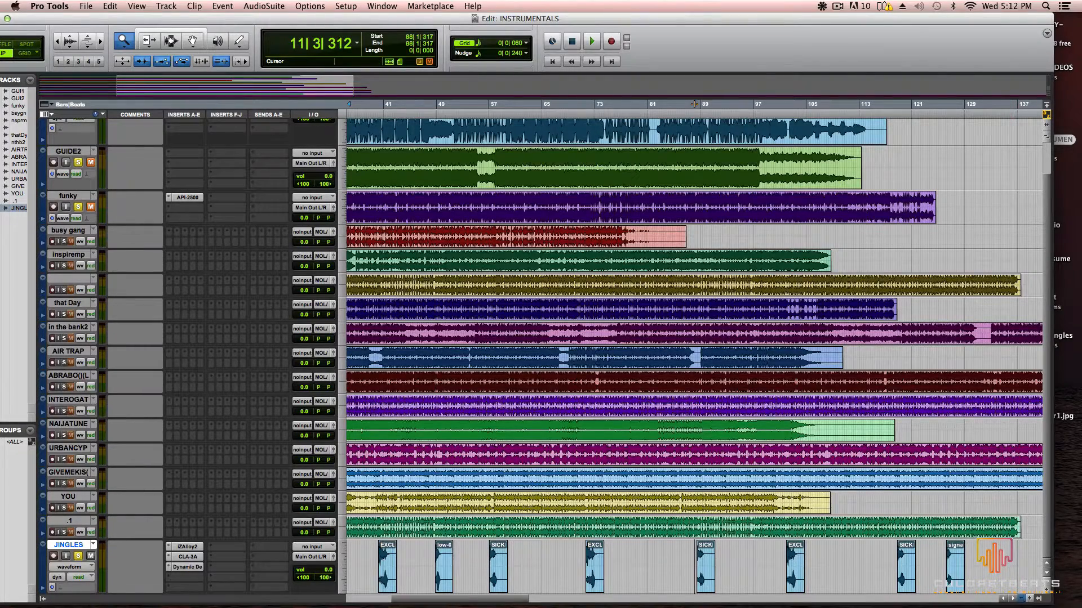
{"action": "left_click", "coordinate": [1022, 599]}
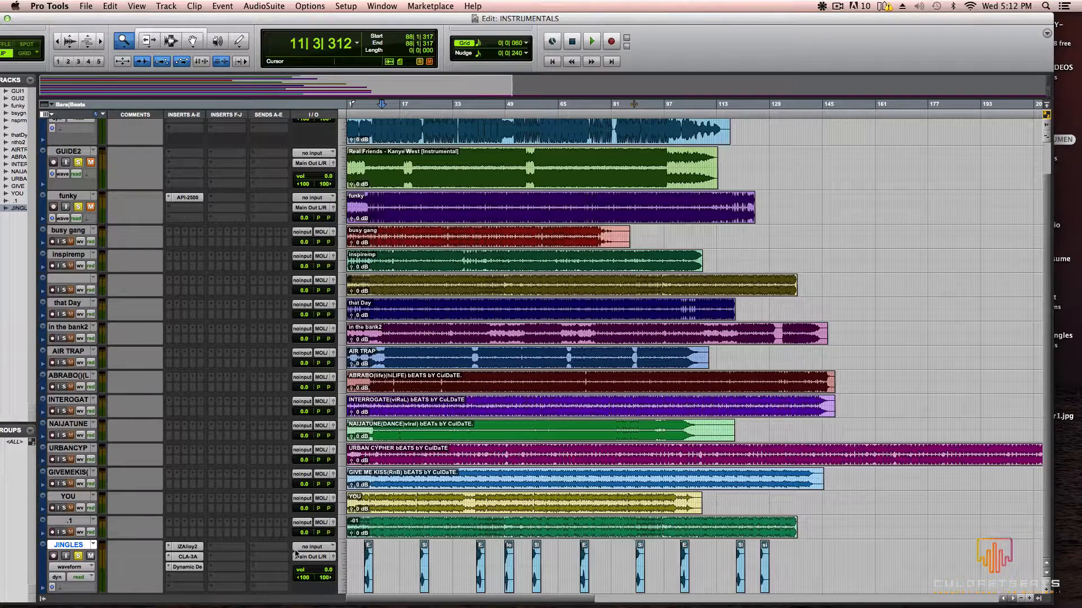
{"action": "left_click", "coordinate": [1029, 598]}
{"action": "left_click", "coordinate": [1029, 598]}
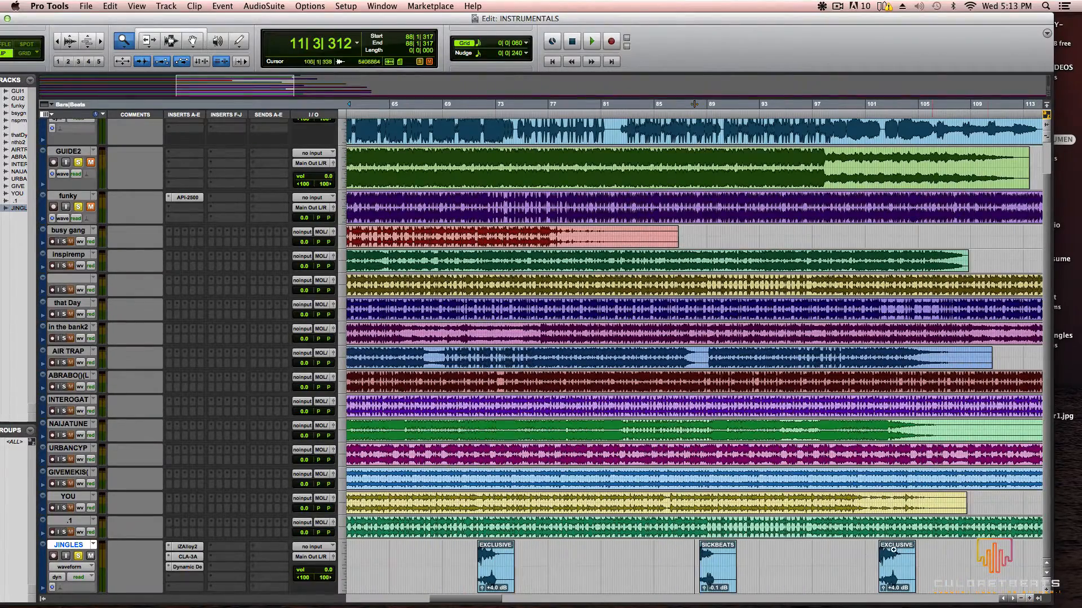
{"action": "left_click", "coordinate": [1021, 599]}
{"action": "left_click", "coordinate": [1055, 564]}
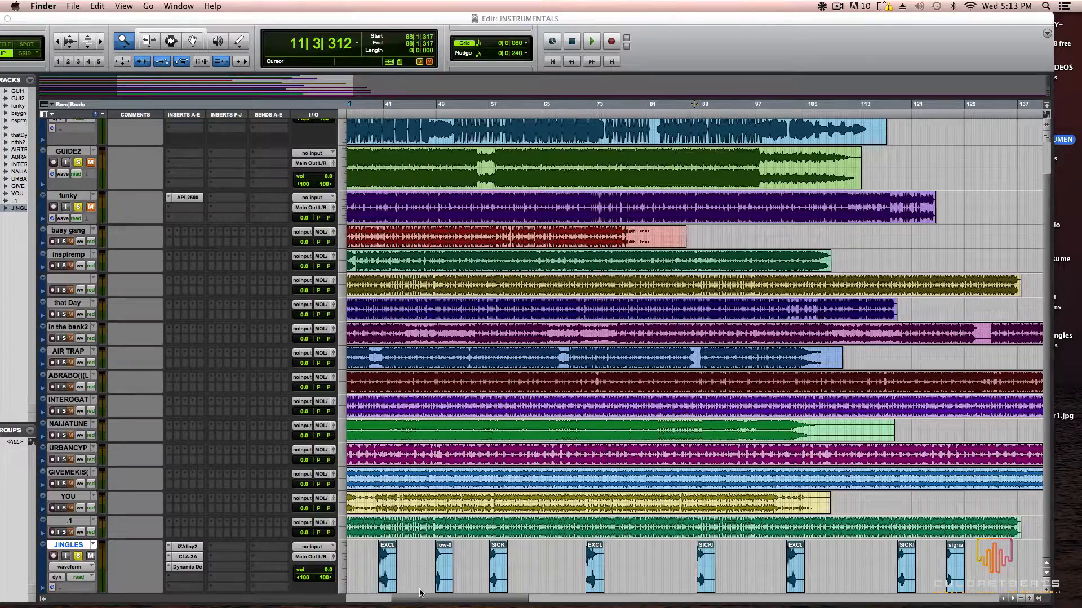
{"action": "left_click_drag", "start_coordinate": [472, 601], "coordinate": [419, 600]}
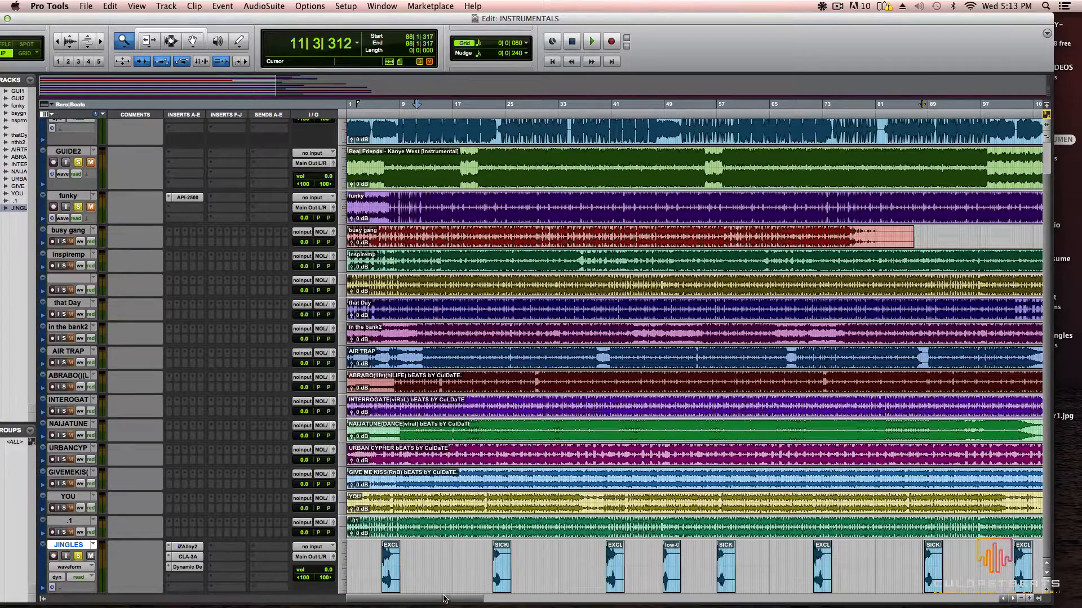
{"action": "left_click_drag", "start_coordinate": [448, 599], "coordinate": [418, 599]}
{"action": "mouse_move", "coordinate": [424, 603]}
{"action": "left_mouse_down"}
{"action": "mouse_move", "coordinate": [531, 604]}
{"action": "mouse_move", "coordinate": [421, 605]}
{"action": "left_mouse_up"}
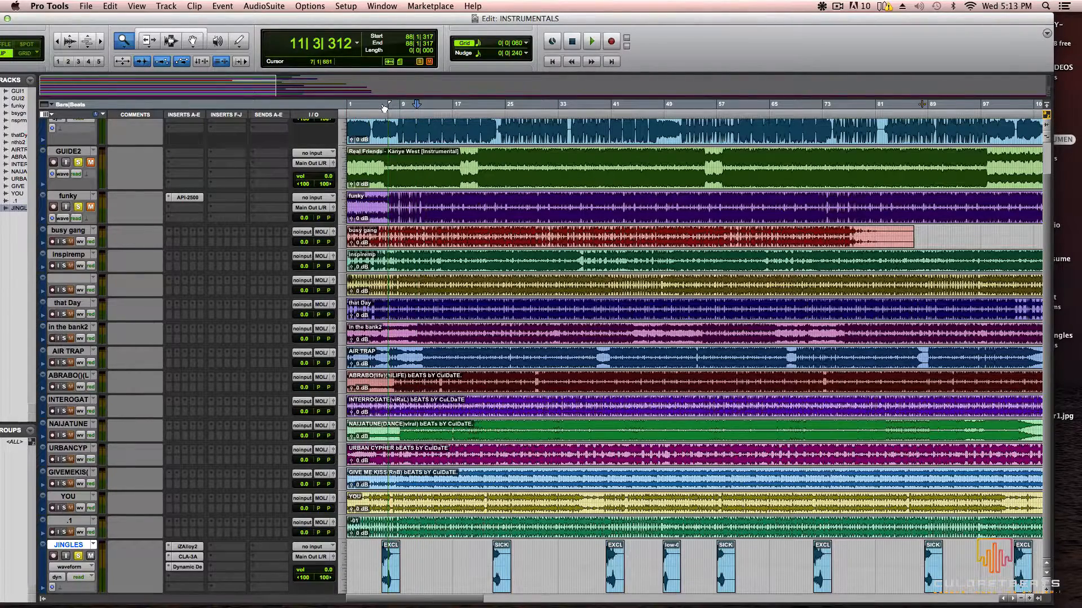
Step: Play the session from about bar 2 and around bar 22 to hear the first two jingle clips over the instrumental
{"action": "left_click_drag", "start_coordinate": [359, 107], "coordinate": [433, 108]}
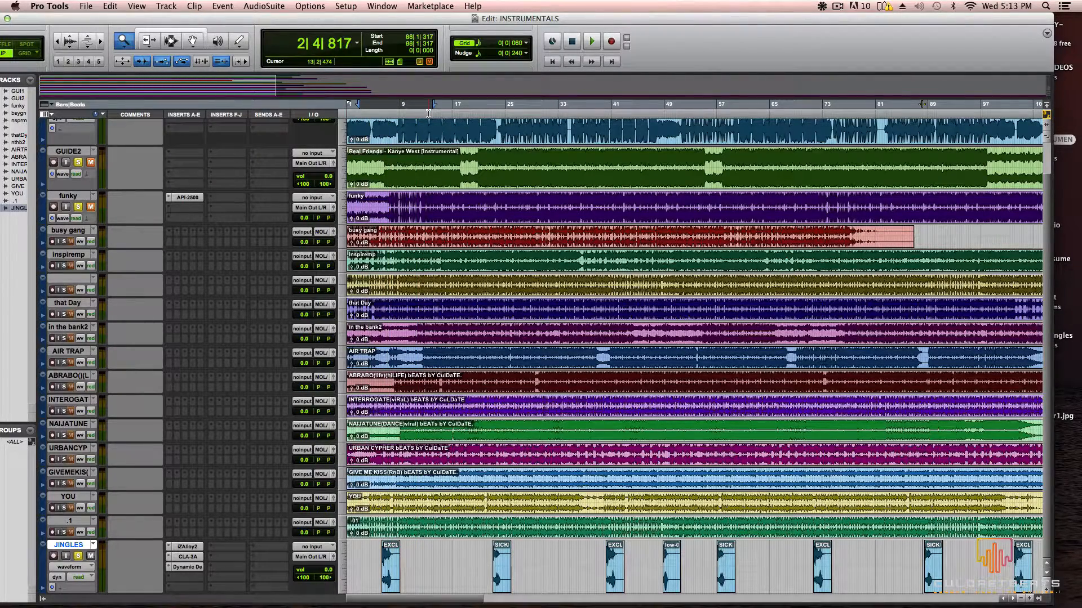
{"action": "key", "text": "space"}
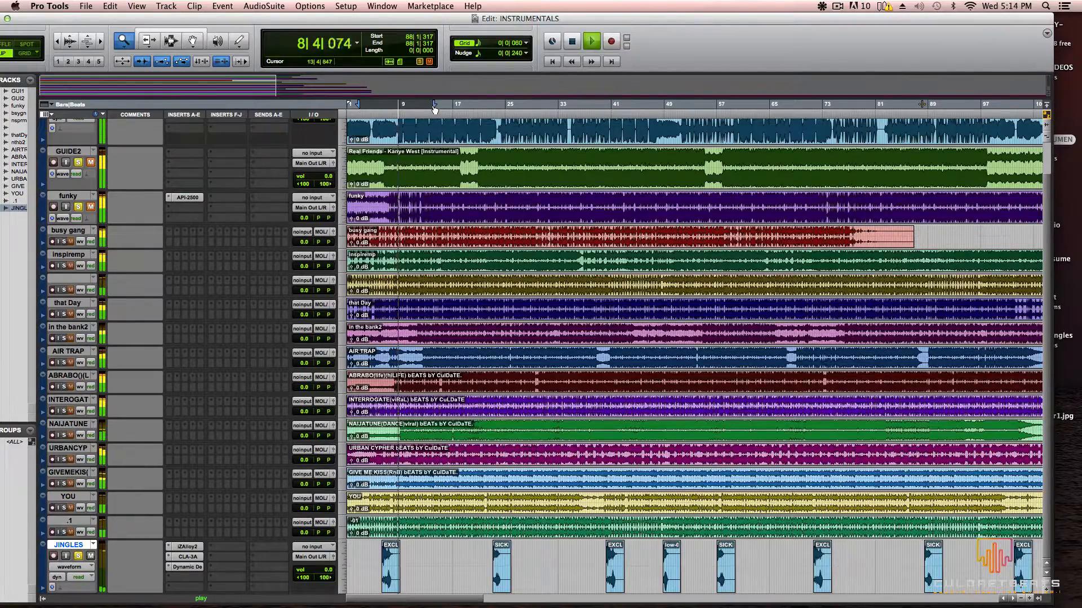
{"action": "left_click_drag", "start_coordinate": [434, 108], "coordinate": [513, 110]}
{"action": "left_click_drag", "start_coordinate": [360, 107], "coordinate": [485, 144]}
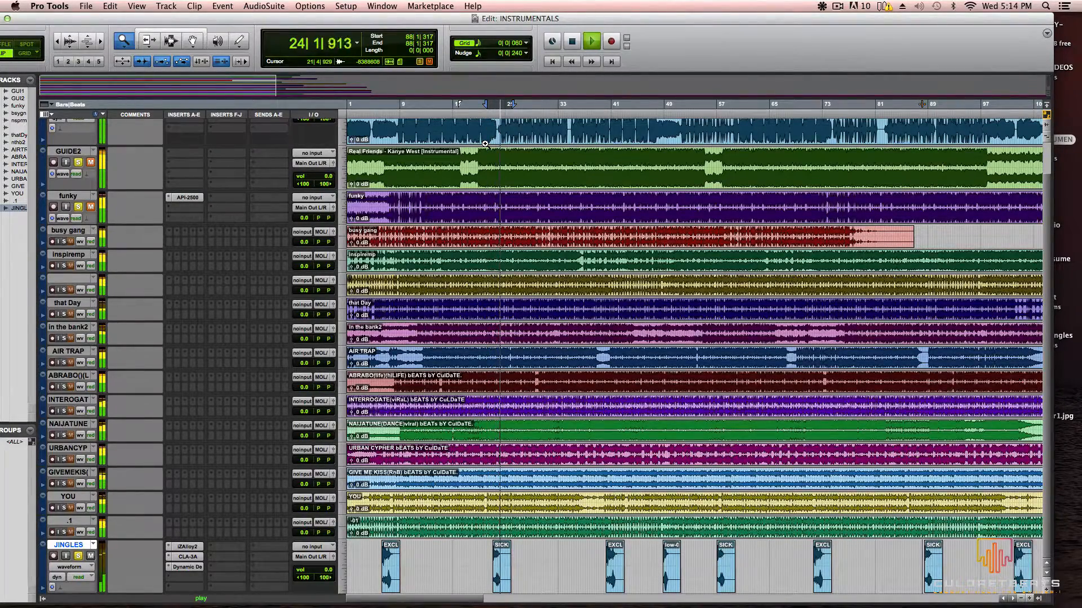
{"action": "key", "text": "space"}
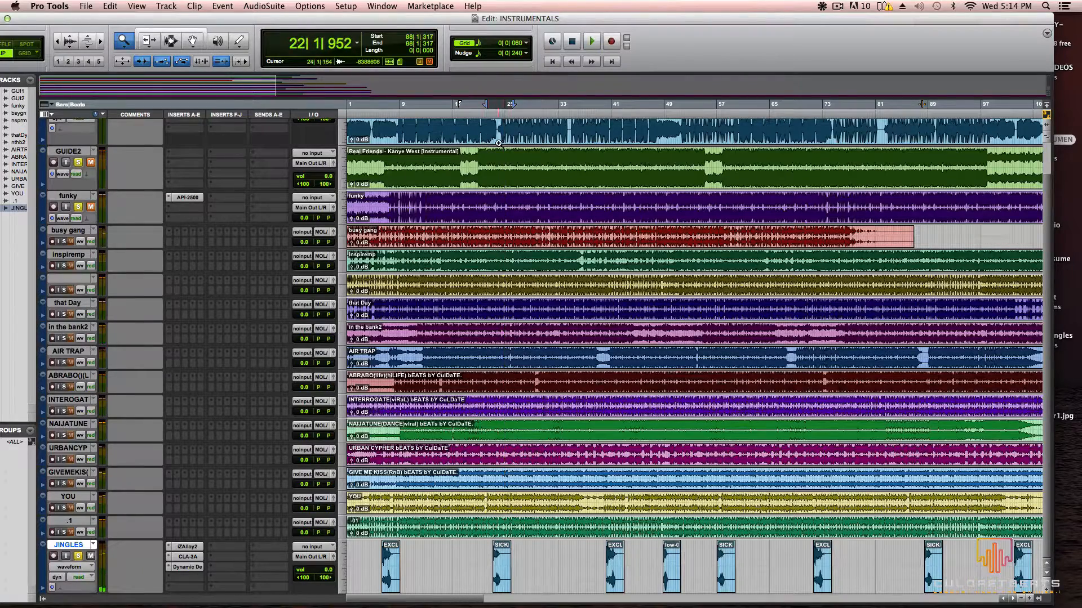
Step: Play the passage around bar 48 to hear the fourth jingle clip over the instrumental
{"action": "left_click", "coordinate": [592, 106]}
{"action": "left_click_drag", "start_coordinate": [585, 107], "coordinate": [613, 112]}
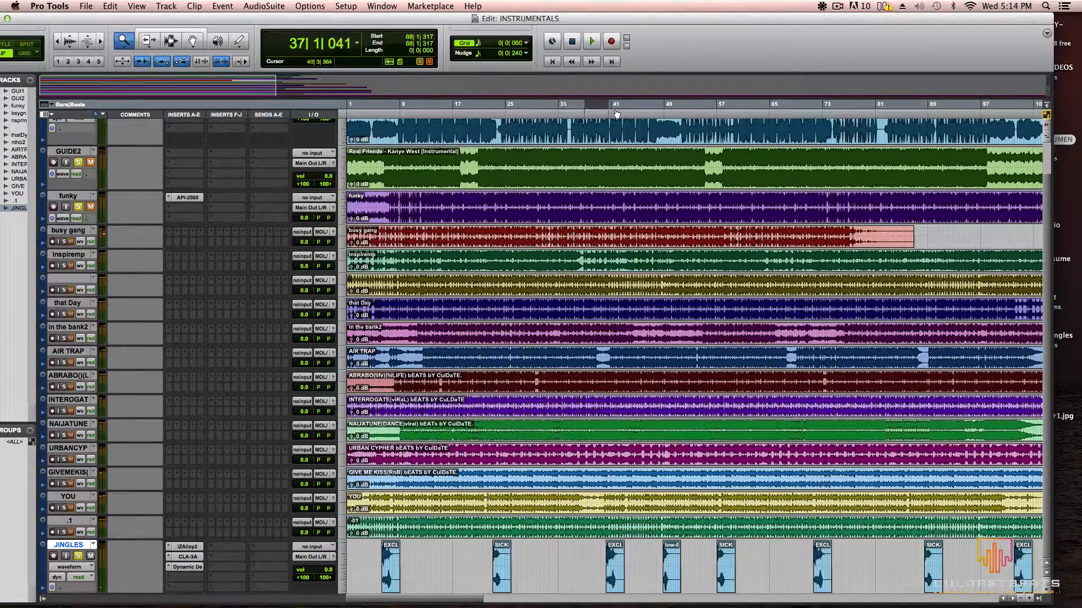
{"action": "left_click", "coordinate": [642, 106]}
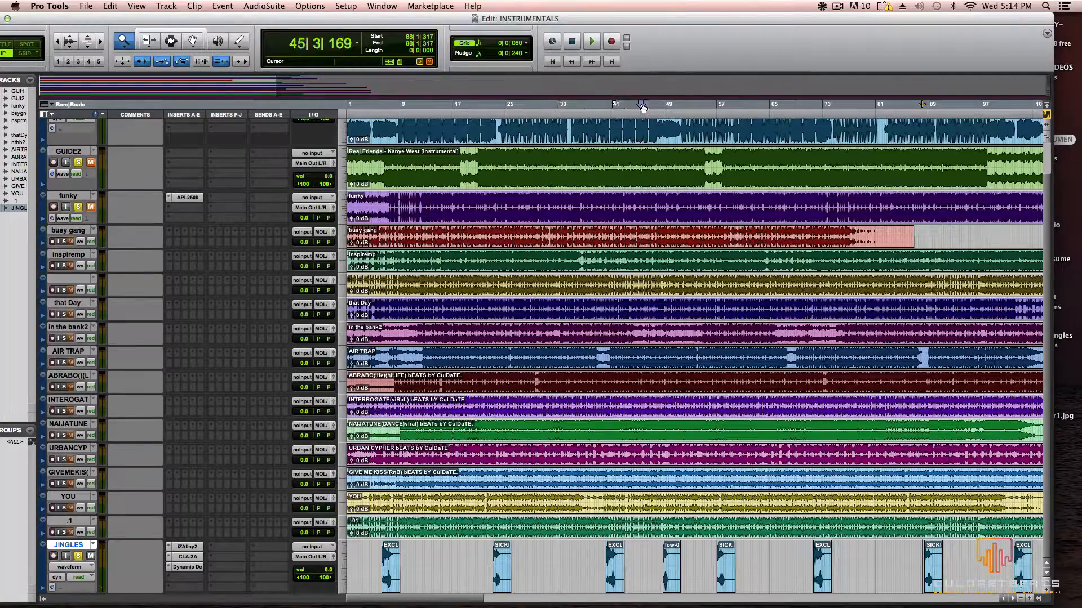
{"action": "left_click_drag", "start_coordinate": [641, 108], "coordinate": [661, 115]}
{"action": "key", "text": "space"}
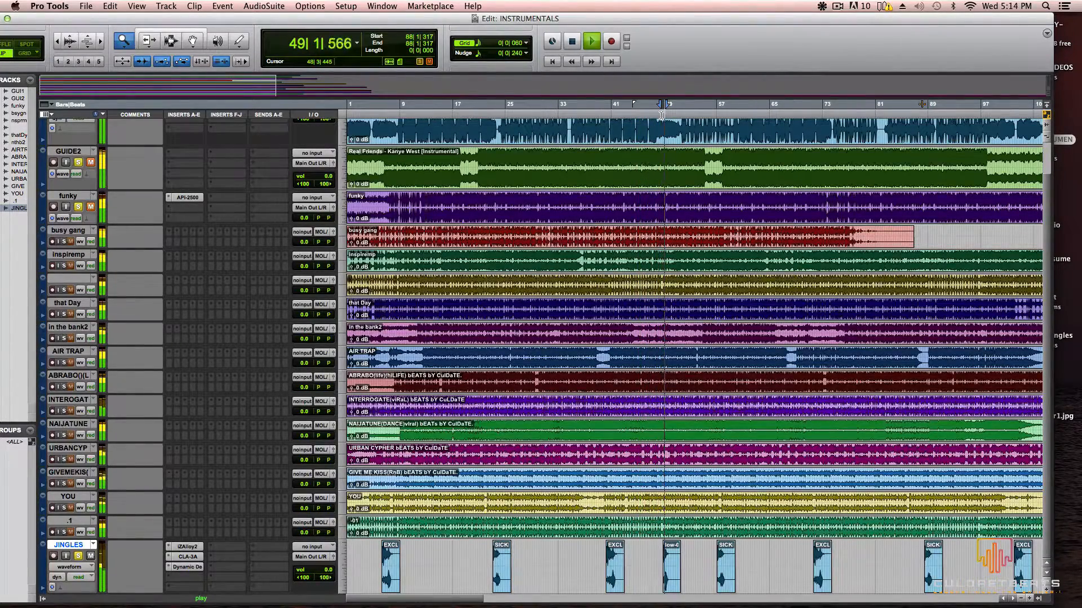
{"action": "key", "text": "space"}
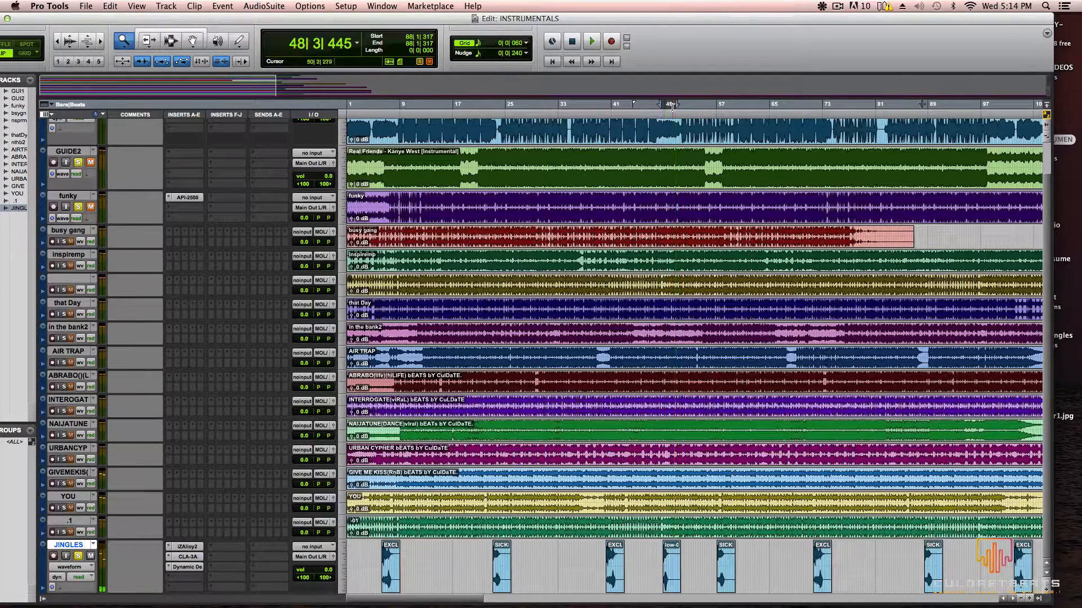
{"action": "key", "text": "space"}
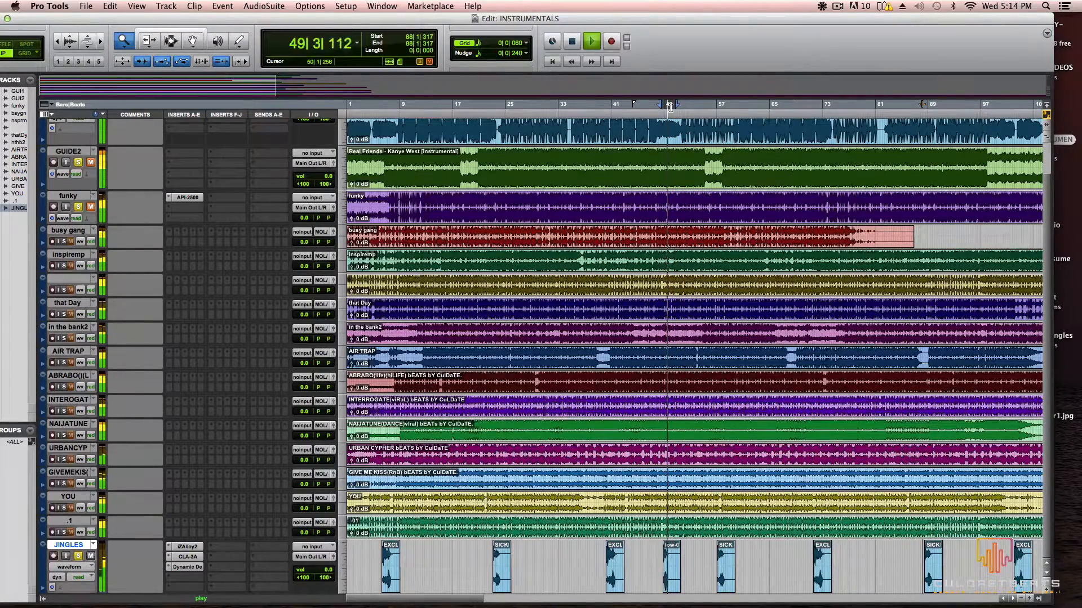
{"action": "key", "text": "space"}
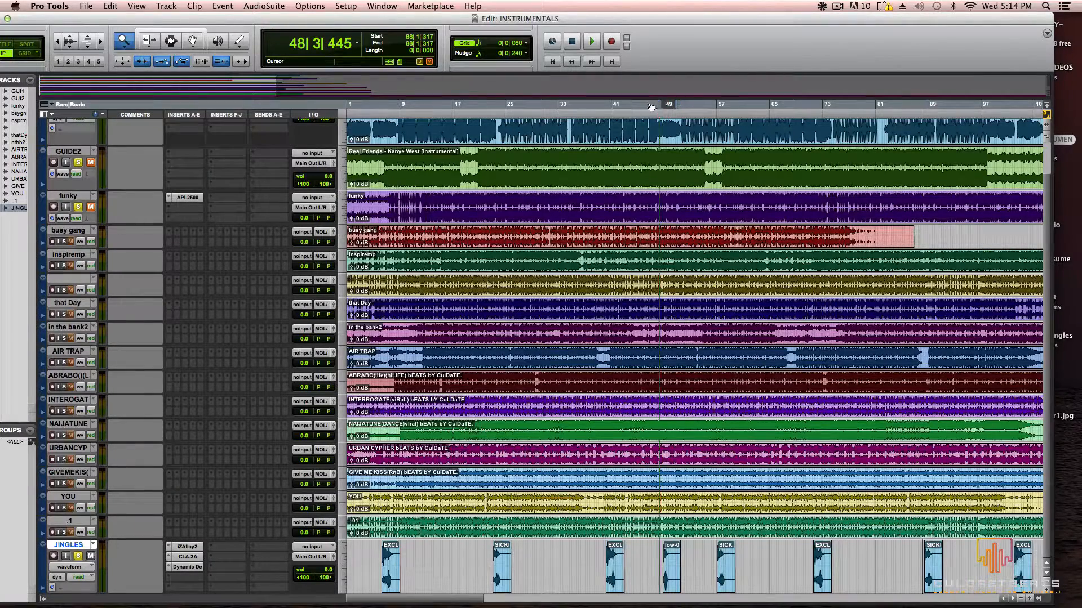
Step: Return the playhead to bar 1 and inspect the AIR Dynamic Delay settings on the JINGLES track, closing the plug-in window
{"action": "left_click_drag", "start_coordinate": [660, 106], "coordinate": [218, 124]}
{"action": "mouse_move", "coordinate": [677, 106]}
{"action": "left_mouse_down"}
{"action": "mouse_move", "coordinate": [1022, 145]}
{"action": "mouse_move", "coordinate": [719, 177]}
{"action": "left_mouse_up"}
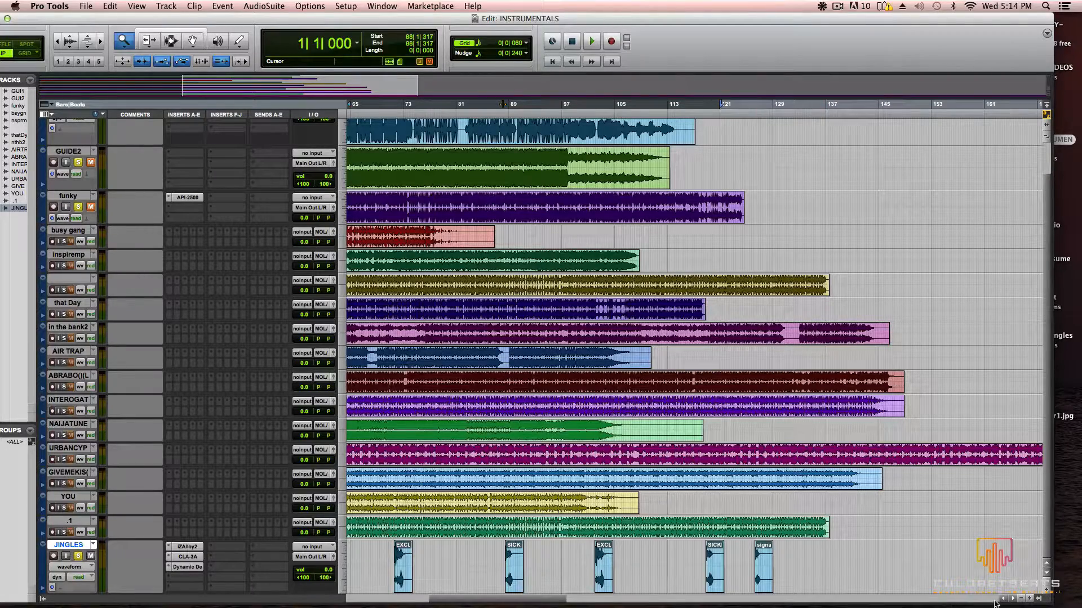
{"action": "left_click", "coordinate": [1021, 598]}
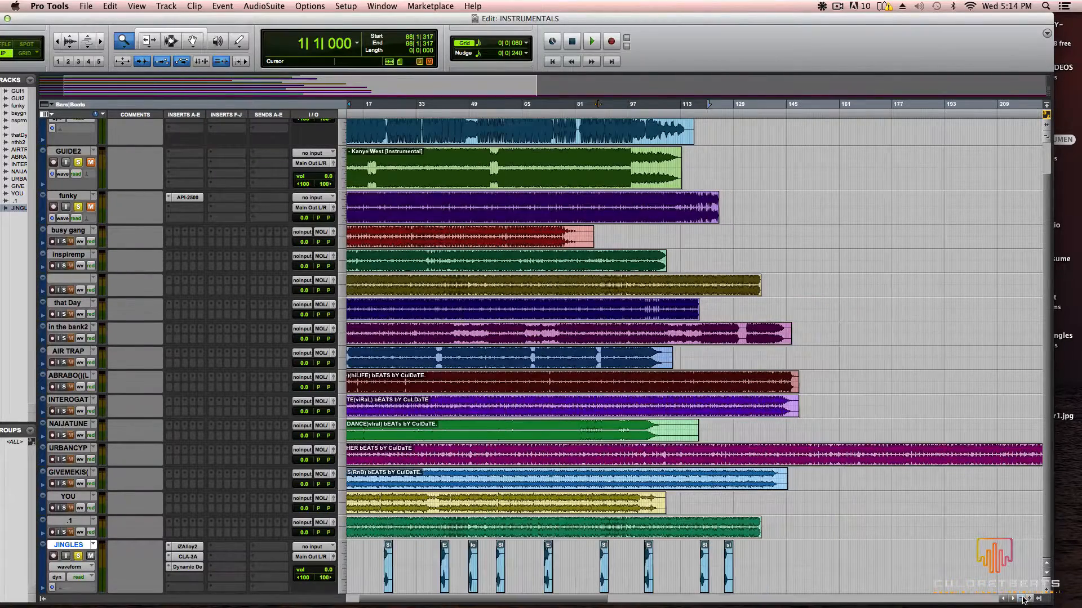
{"action": "left_click", "coordinate": [186, 567]}
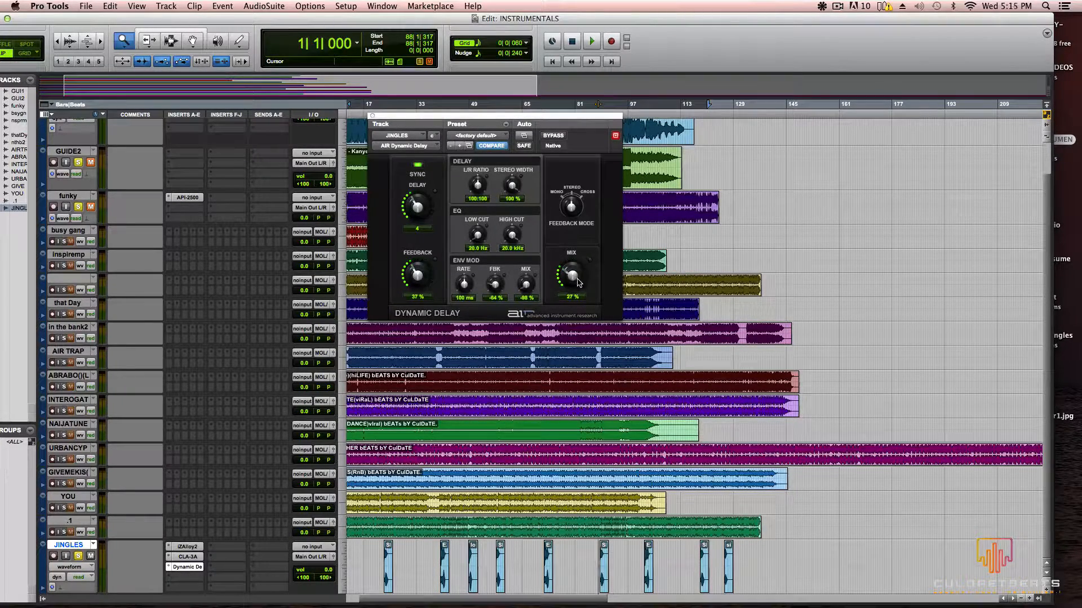
{"action": "left_click", "coordinate": [372, 117]}
Step: Review all the instrumental tracks from GUIDE1 down and play the session from bar 1 through to about bar 24
{"action": "scroll", "coordinate": [180, 256], "scroll_direction": "up", "scroll_amount": 2}
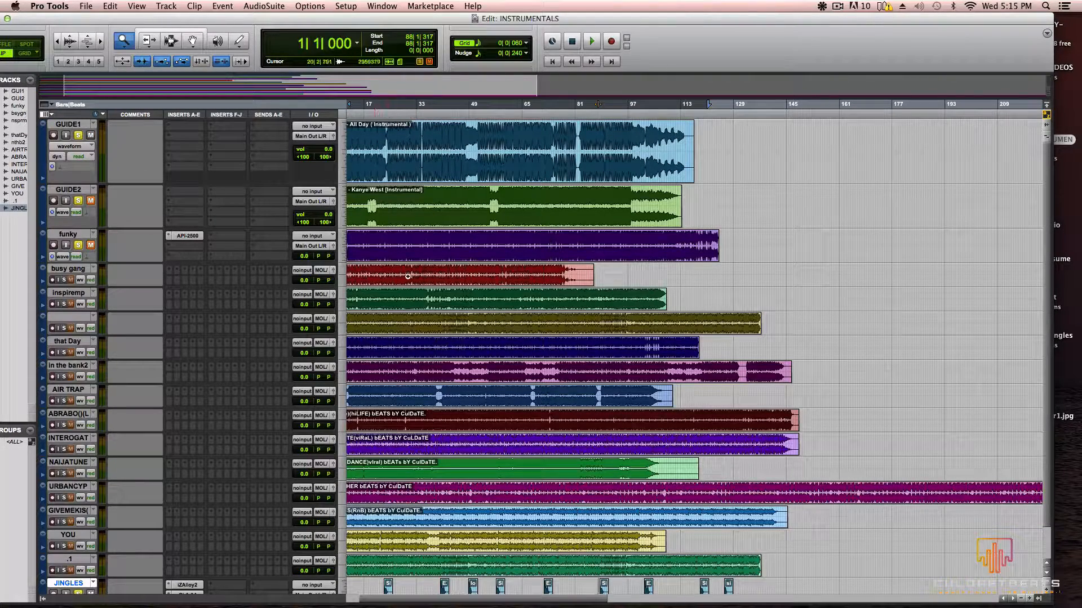
{"action": "left_click_drag", "start_coordinate": [418, 599], "coordinate": [331, 601]}
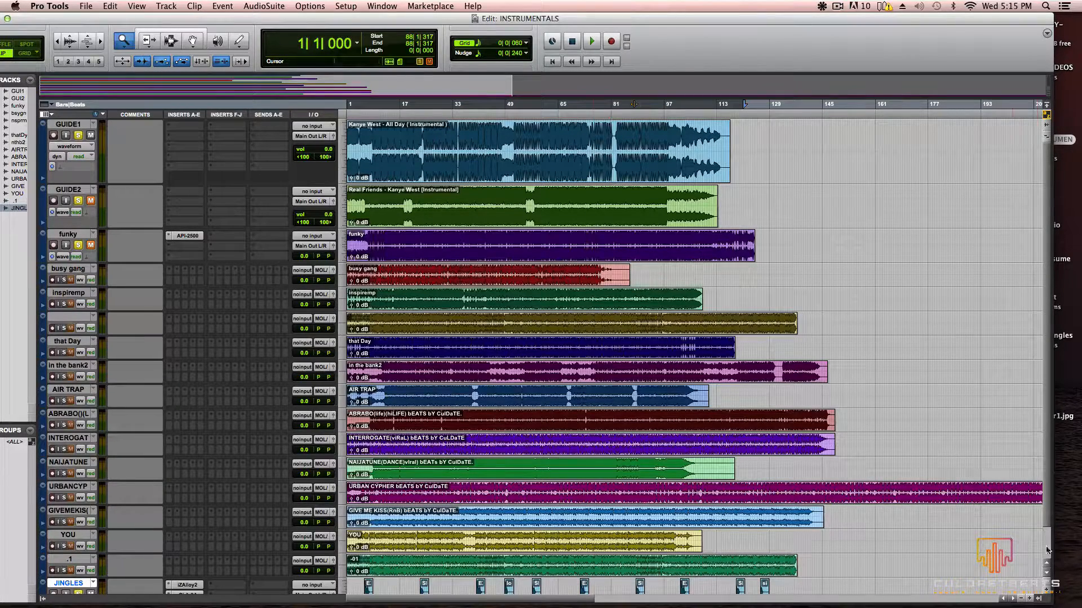
{"action": "left_click", "coordinate": [1028, 600]}
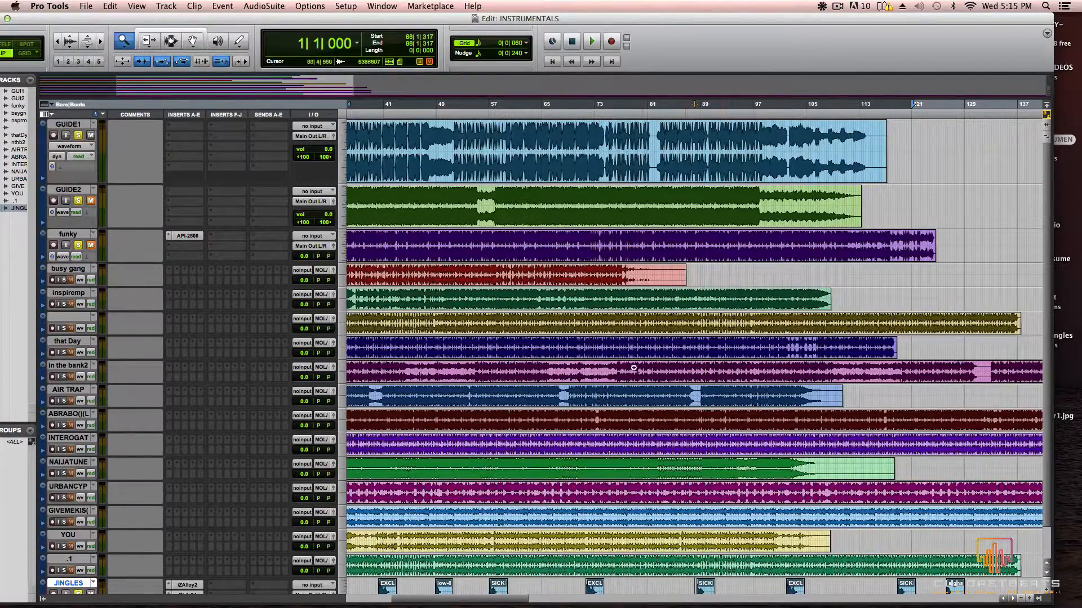
{"action": "left_click_drag", "start_coordinate": [412, 600], "coordinate": [329, 600]}
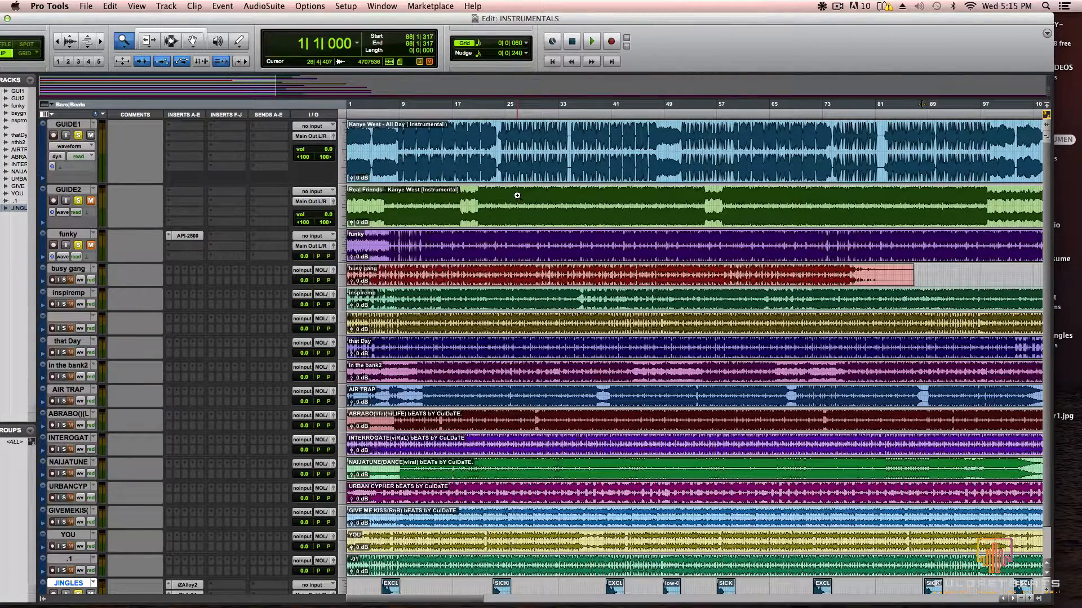
{"action": "left_click", "coordinate": [361, 111]}
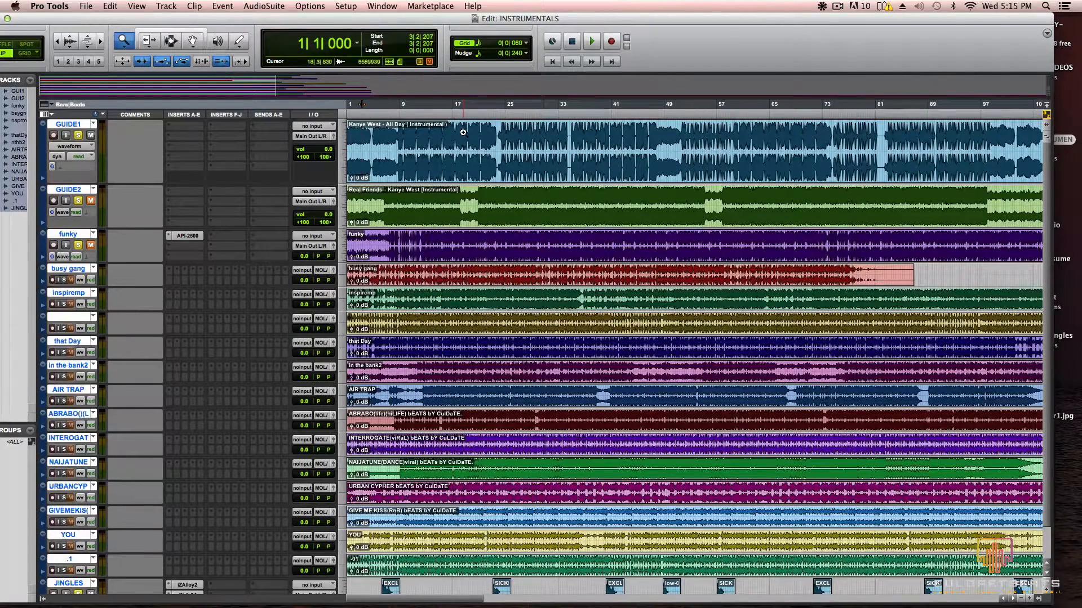
{"action": "key", "text": "space"}
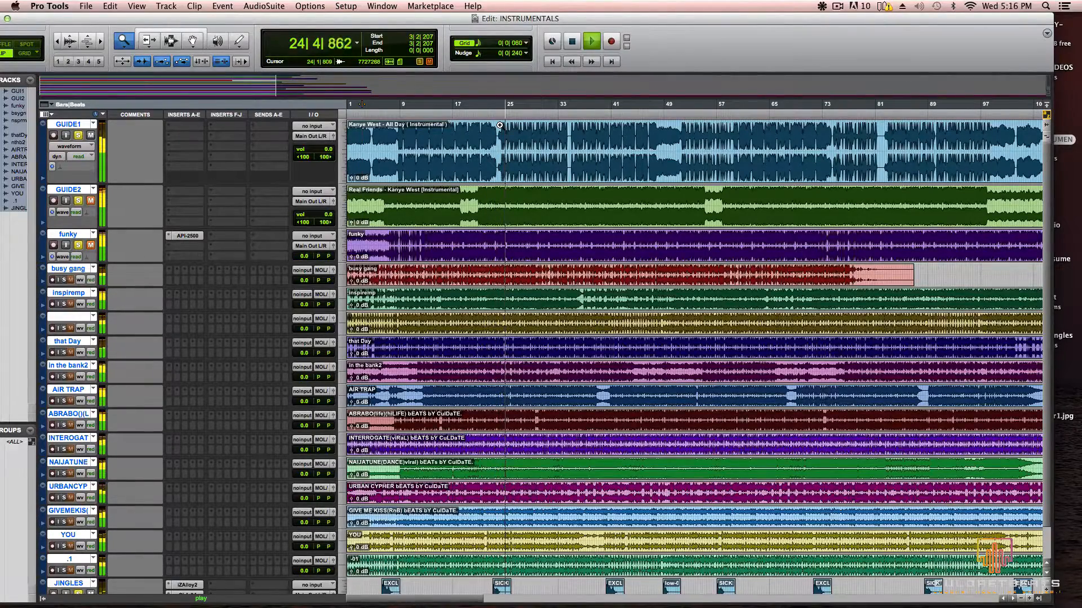
{"action": "key", "text": "space"}
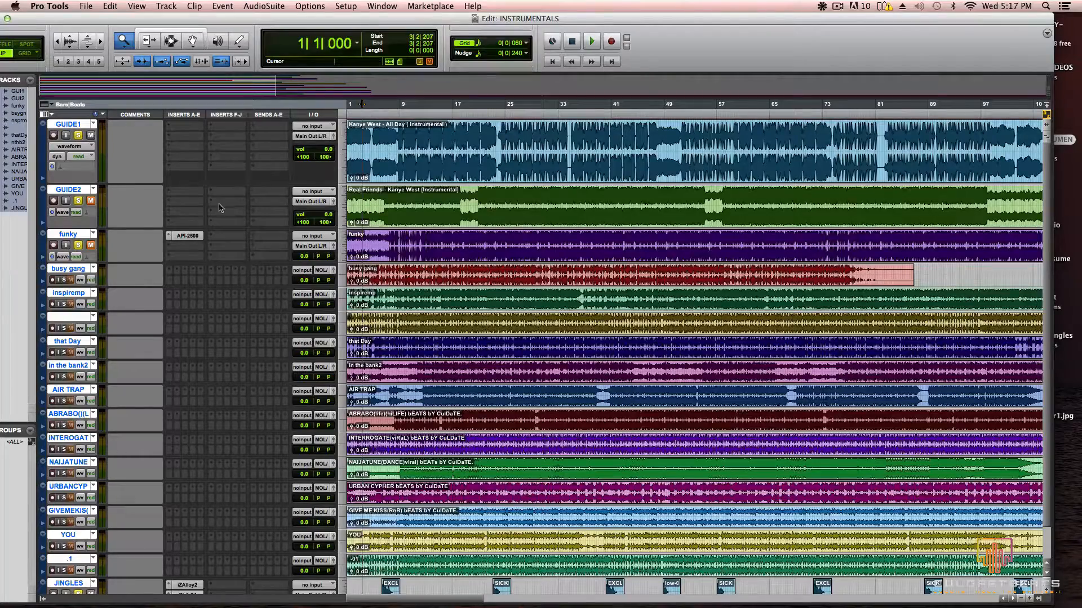
Step: Unmute GUIDE2 and mute GUIDE1, and play the GUIDE2 instrumental from about bar 5 and from bar 22
{"action": "left_click", "coordinate": [91, 200]}
{"action": "left_click", "coordinate": [91, 135]}
{"action": "left_click", "coordinate": [442, 110]}
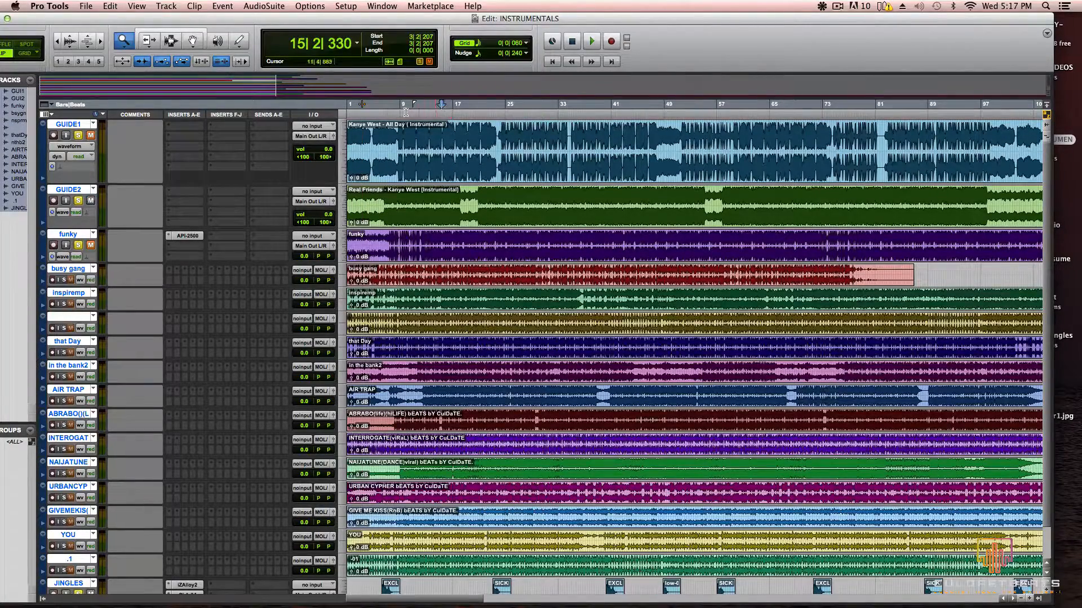
{"action": "left_click", "coordinate": [376, 110]}
{"action": "key", "text": "space"}
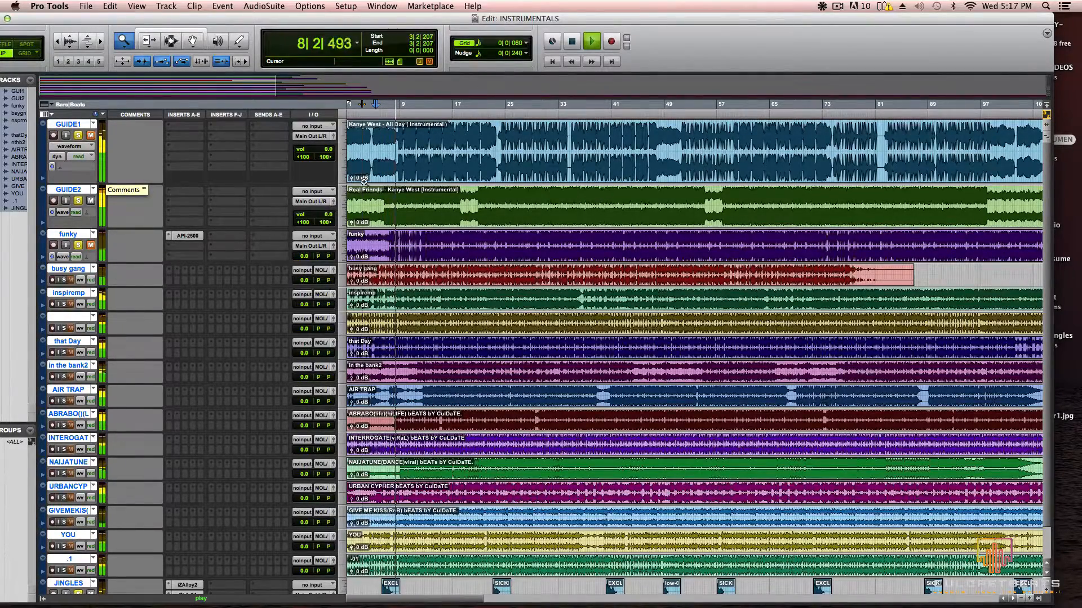
{"action": "left_click", "coordinate": [485, 107]}
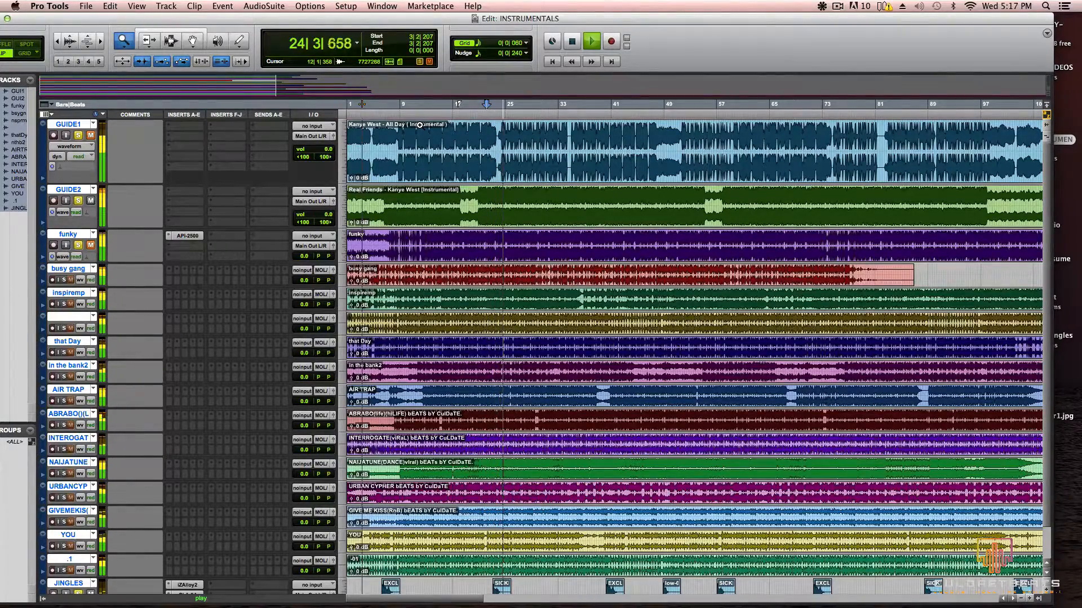
{"action": "key", "text": "space"}
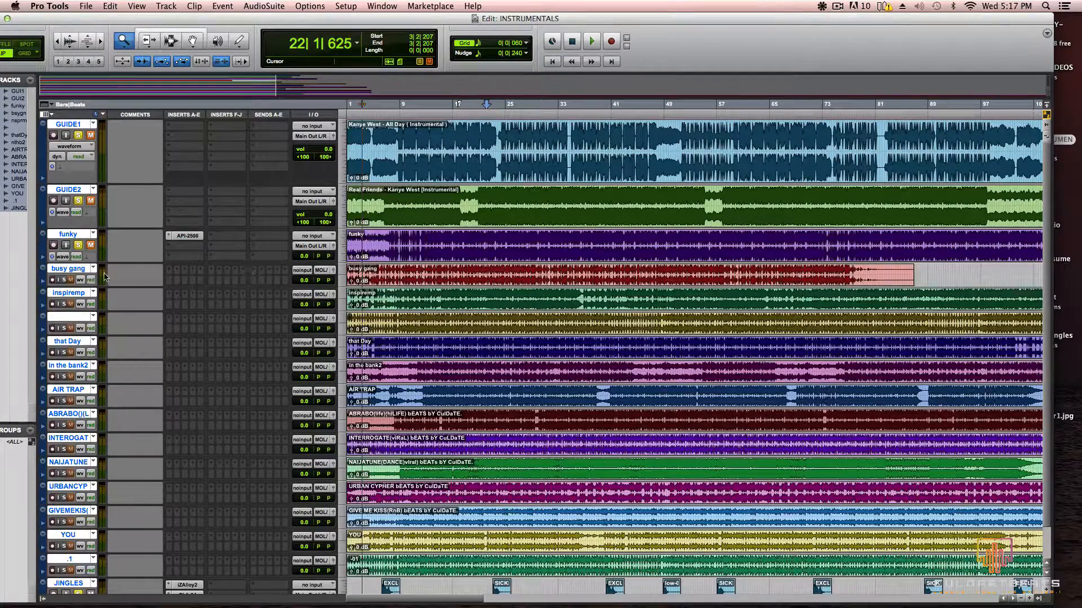
Step: Enlarge the funky track's height and inspect its API-2500 compressor and preset list, including Drew Lavyne's LAVYNE MODERN MASTERING GLUE, closing the plug-in unchanged
{"action": "left_click_drag", "start_coordinate": [198, 262], "coordinate": [220, 297]}
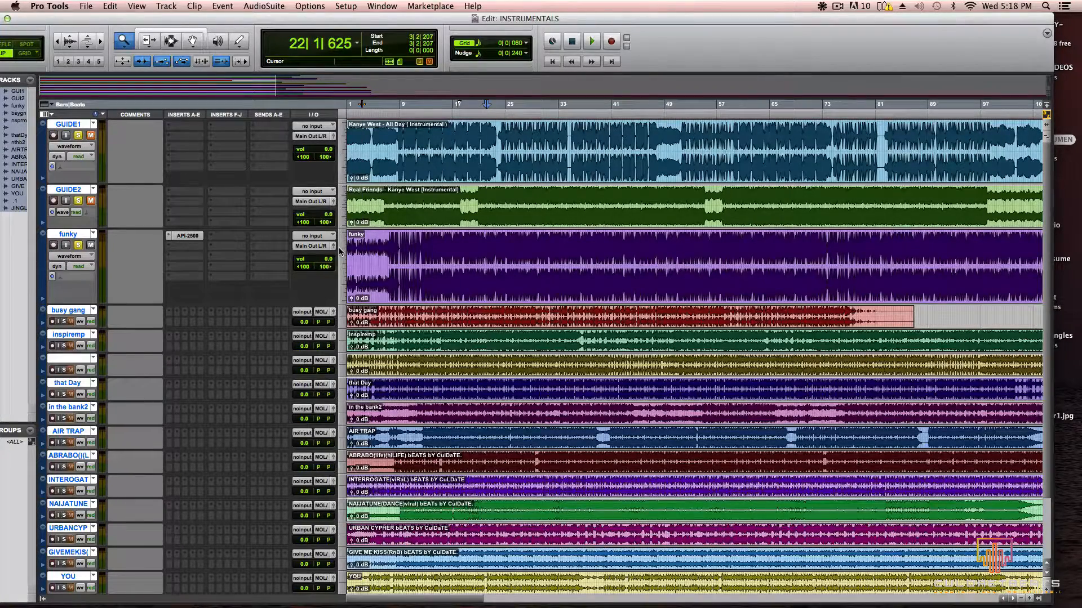
{"action": "left_click", "coordinate": [179, 236]}
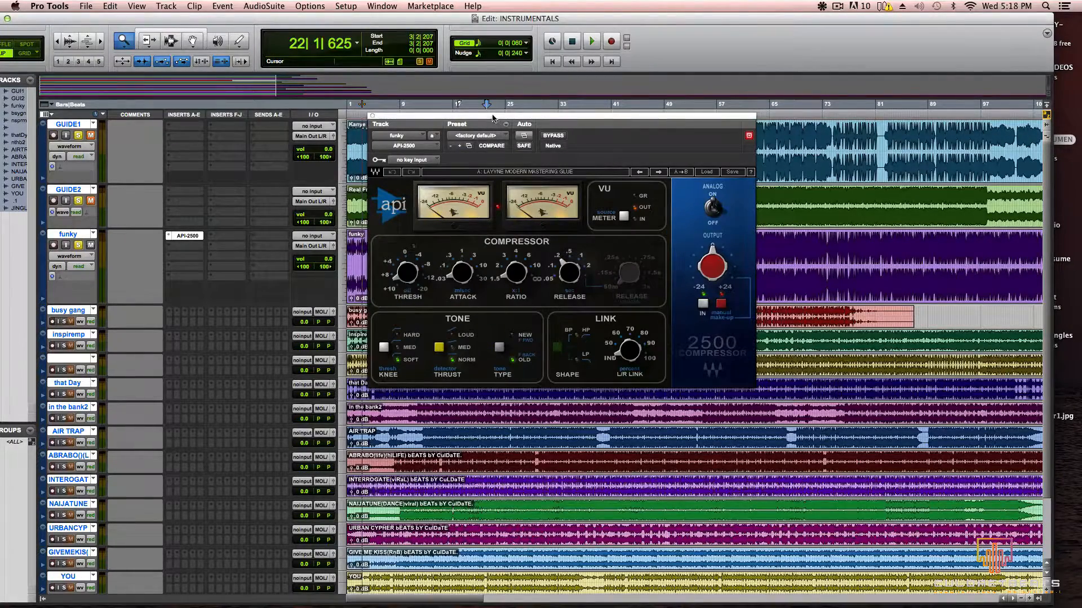
{"action": "left_click_drag", "start_coordinate": [493, 118], "coordinate": [481, 123]}
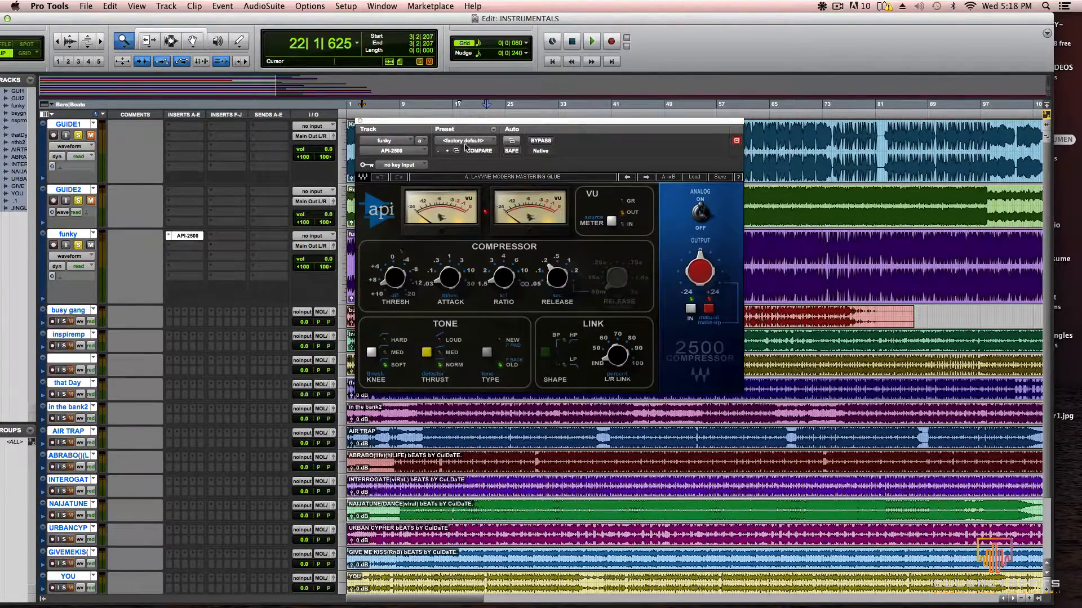
{"action": "left_click", "coordinate": [493, 129]}
{"action": "left_click", "coordinate": [454, 119]}
{"action": "left_click", "coordinate": [697, 179]}
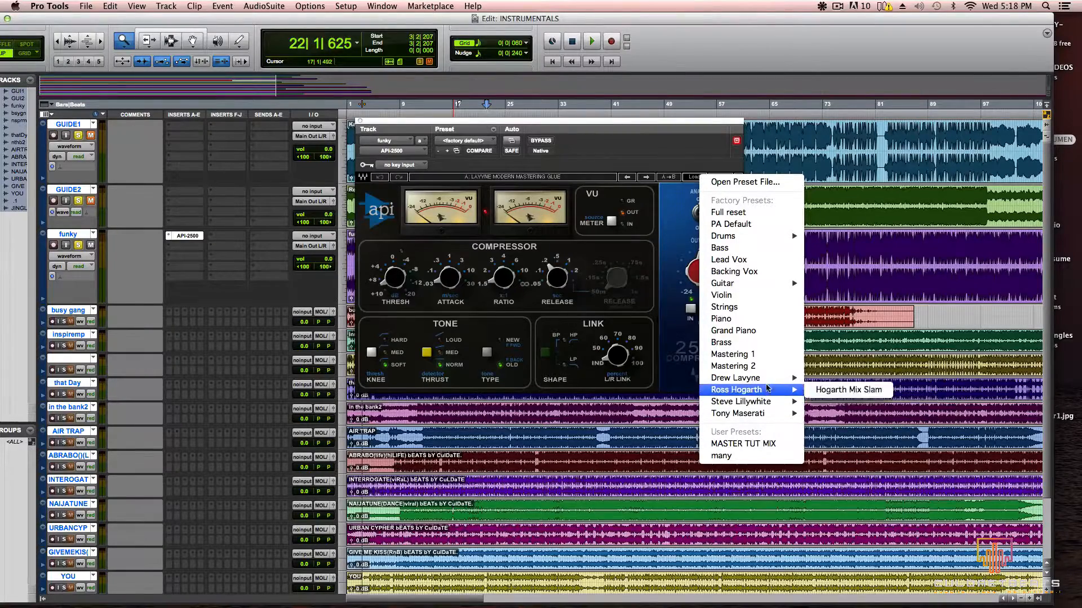
{"action": "mouse_move", "coordinate": [771, 382]}
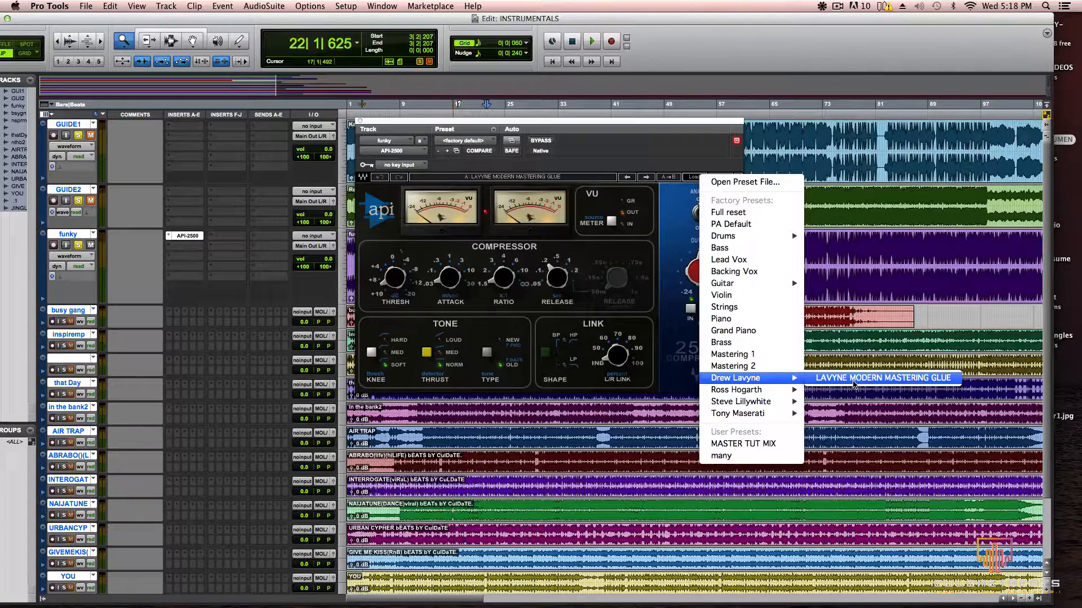
{"action": "left_click", "coordinate": [569, 261]}
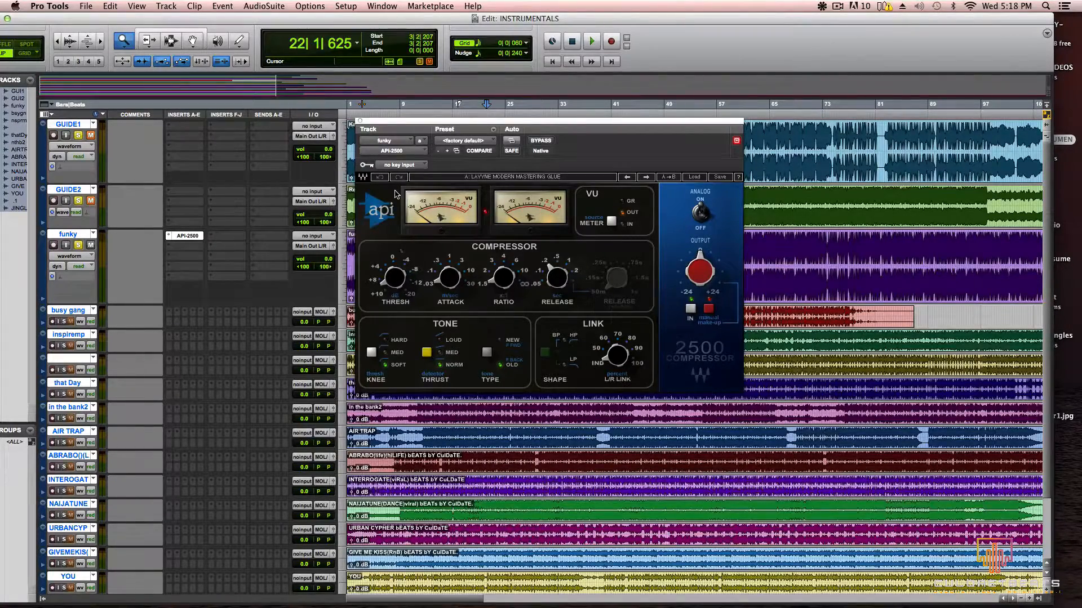
{"action": "left_click", "coordinate": [361, 122]}
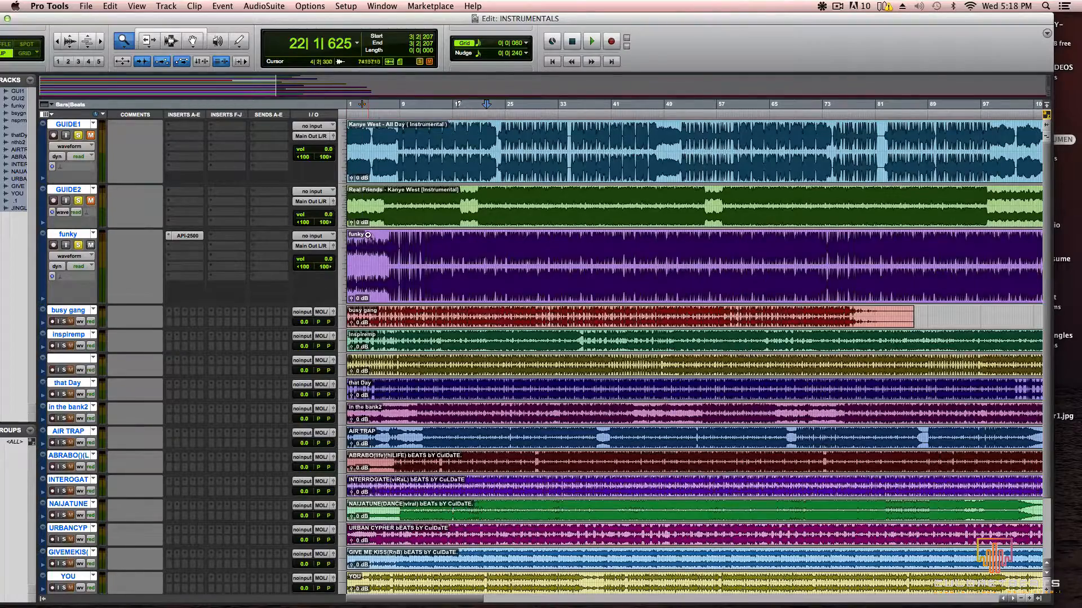
Step: Play the funky instrumental from bar 4 to about bar 17, stop playback and select only the funky track
{"action": "left_click", "coordinate": [371, 115]}
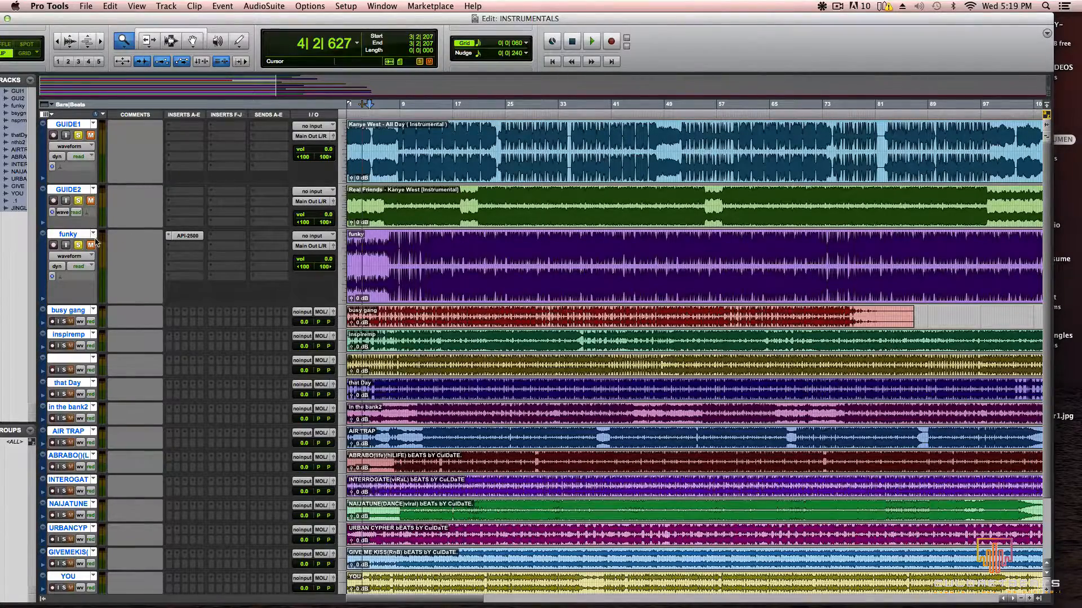
{"action": "key", "text": "space"}
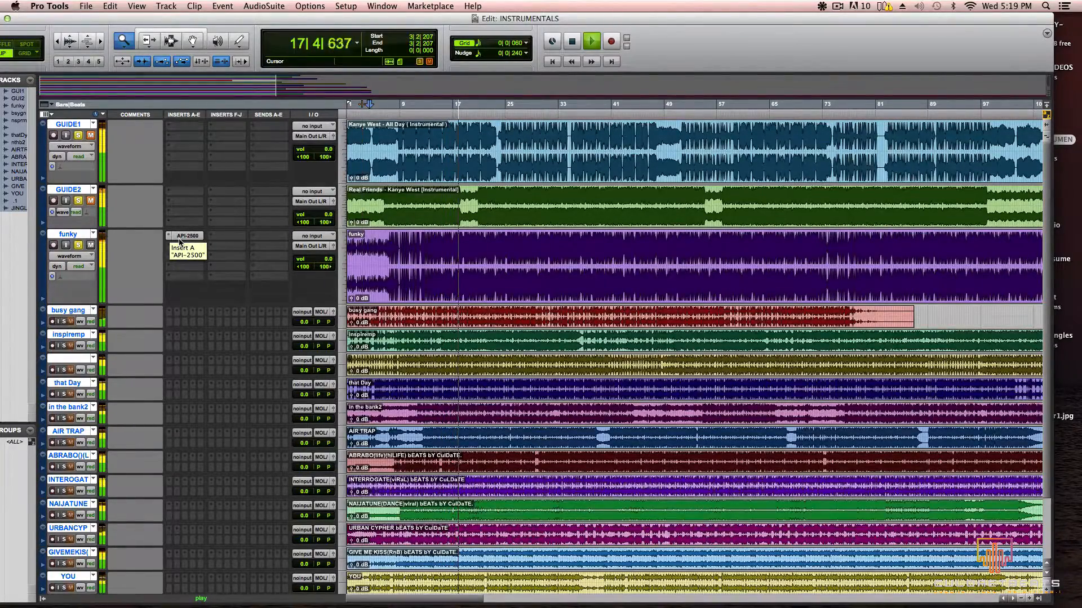
{"action": "key", "text": "space"}
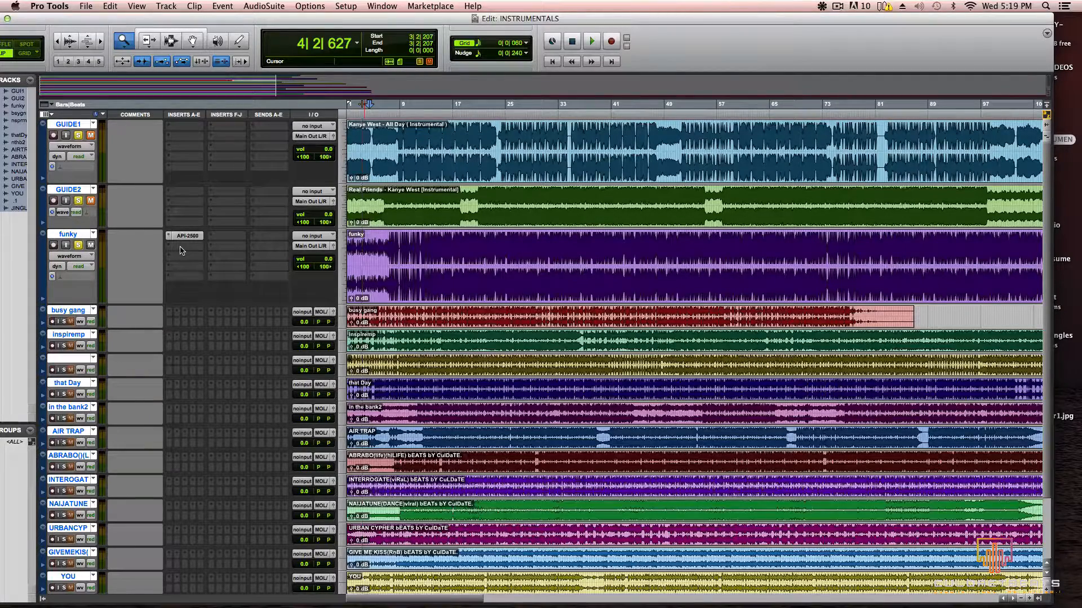
{"action": "left_click", "coordinate": [77, 234]}
{"action": "left_click", "coordinate": [77, 234]}
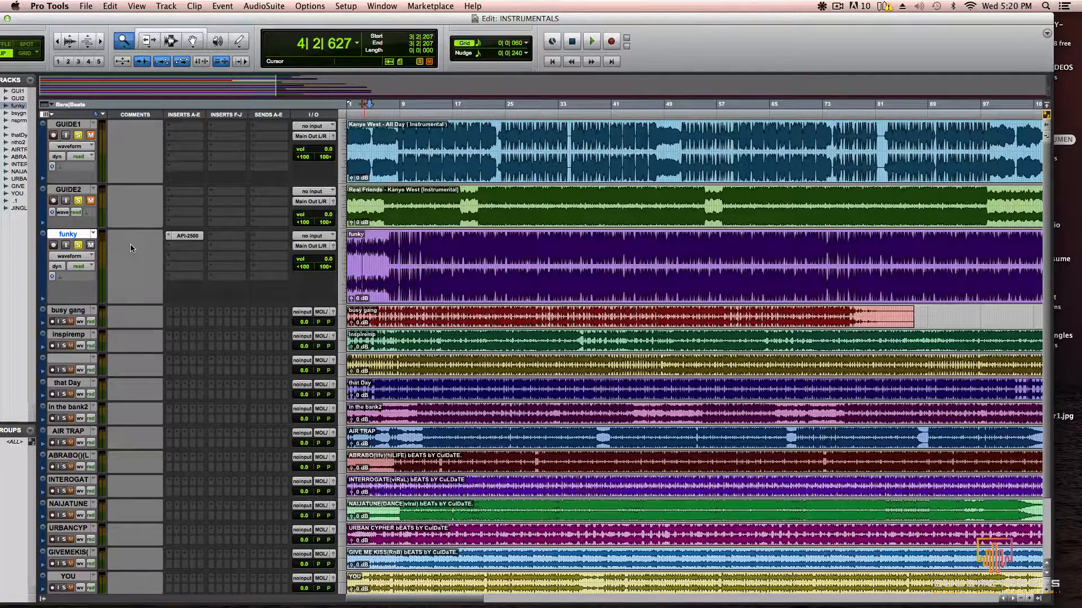
Step: Inspect the funky track's API-2500 compressor and browse the multichannel Dynamics plug-ins for its second insert slot, closing the plug-in without adding any
{"action": "left_click", "coordinate": [178, 238]}
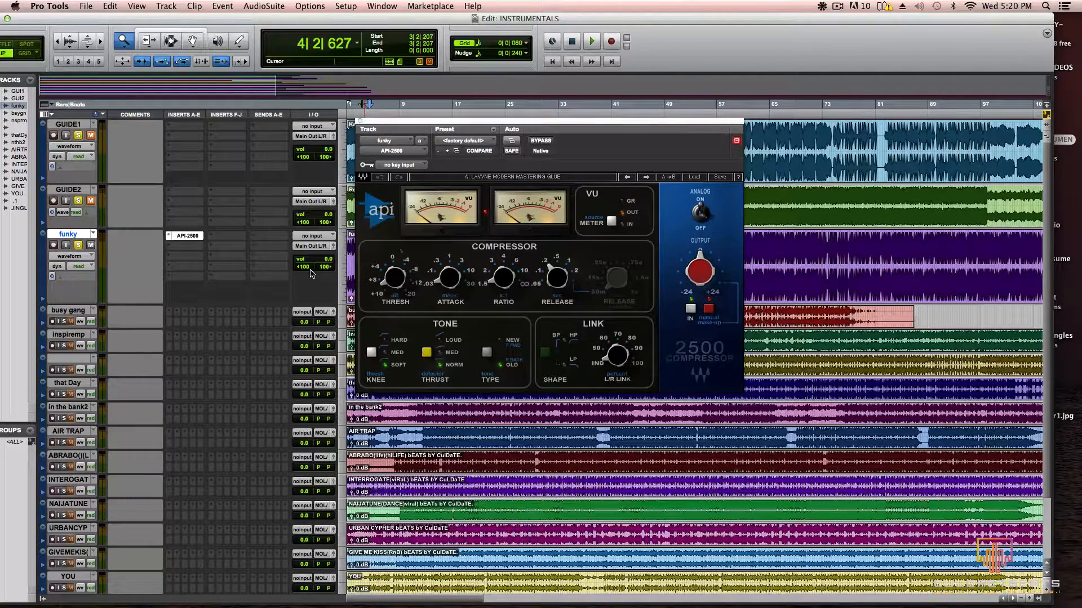
{"action": "left_click", "coordinate": [359, 121]}
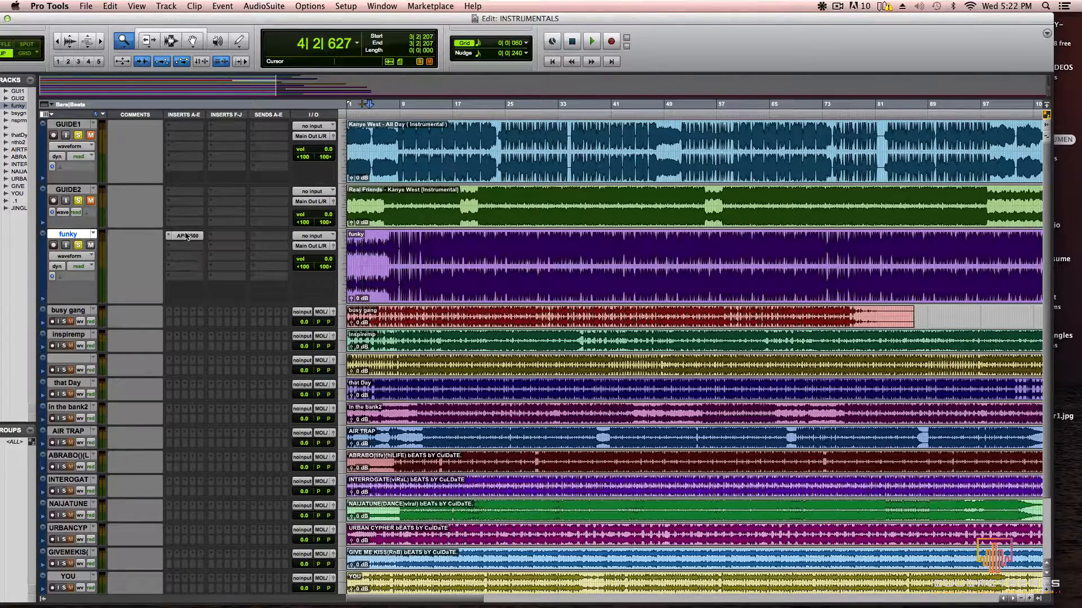
{"action": "left_click", "coordinate": [185, 236]}
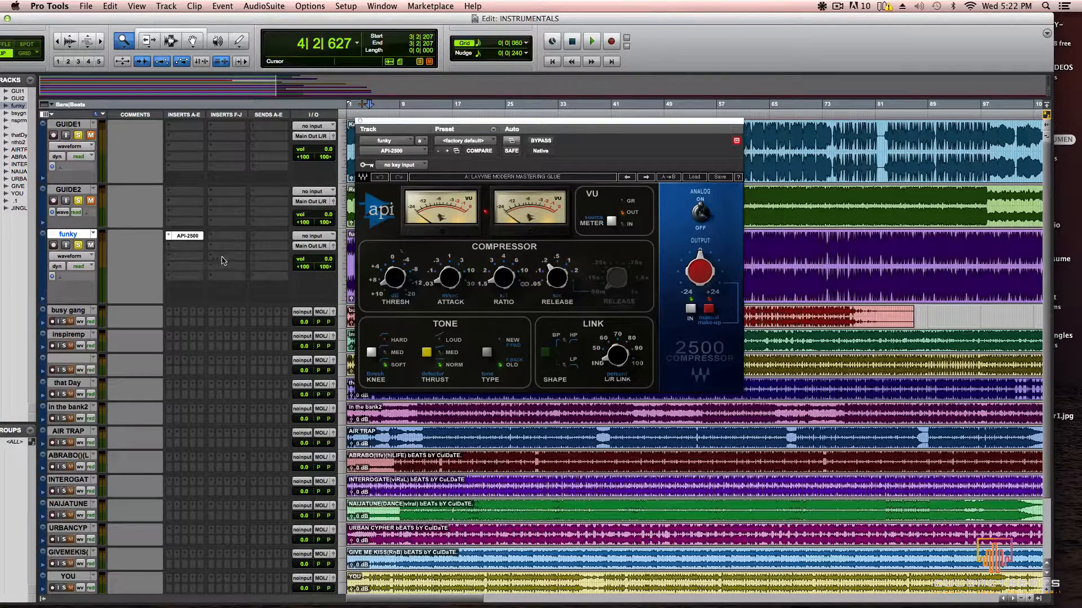
{"action": "left_click", "coordinate": [167, 251]}
{"action": "mouse_move", "coordinate": [248, 264]}
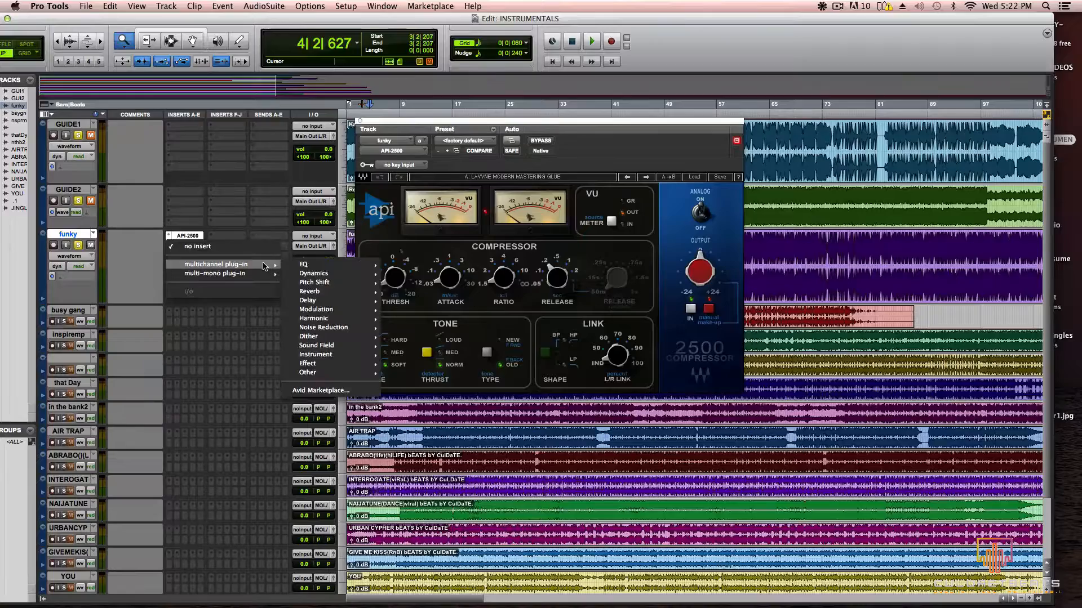
{"action": "mouse_move", "coordinate": [343, 273]}
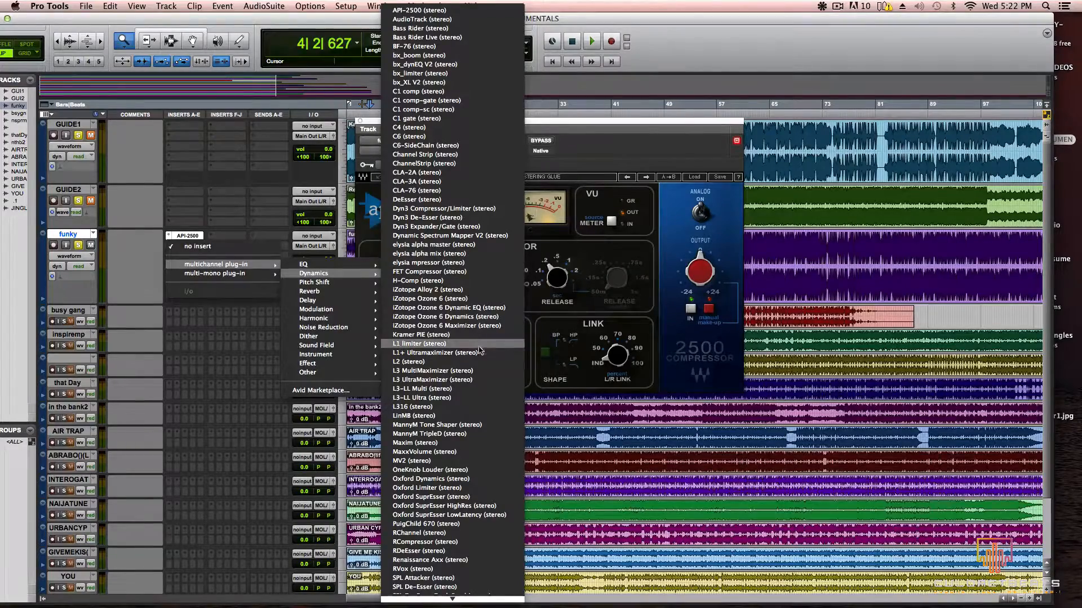
{"action": "scroll", "coordinate": [484, 301], "scroll_direction": "down", "scroll_amount": 10}
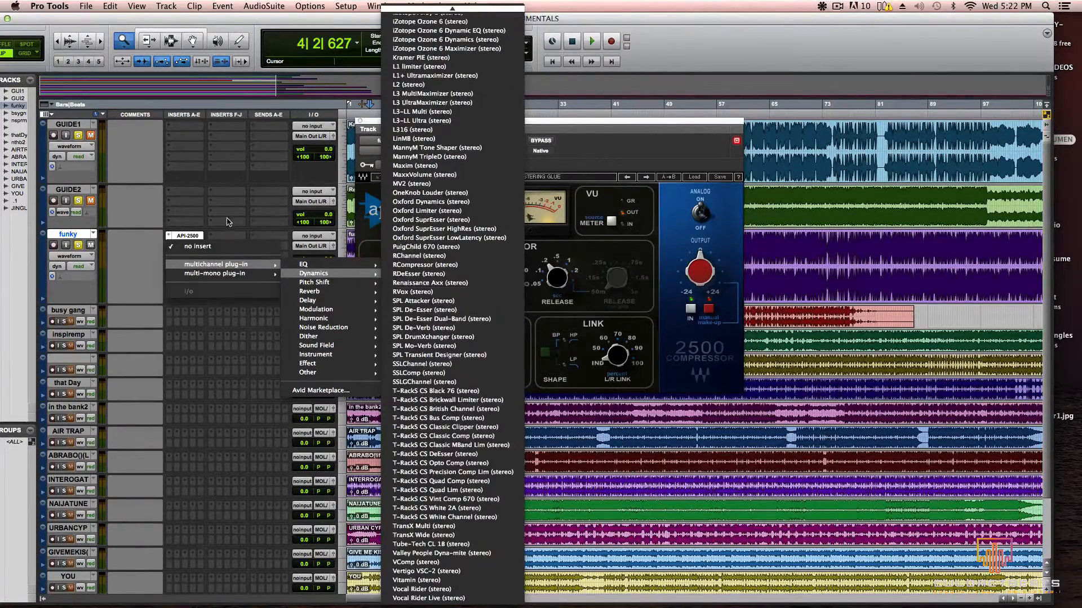
{"action": "left_click", "coordinate": [134, 256]}
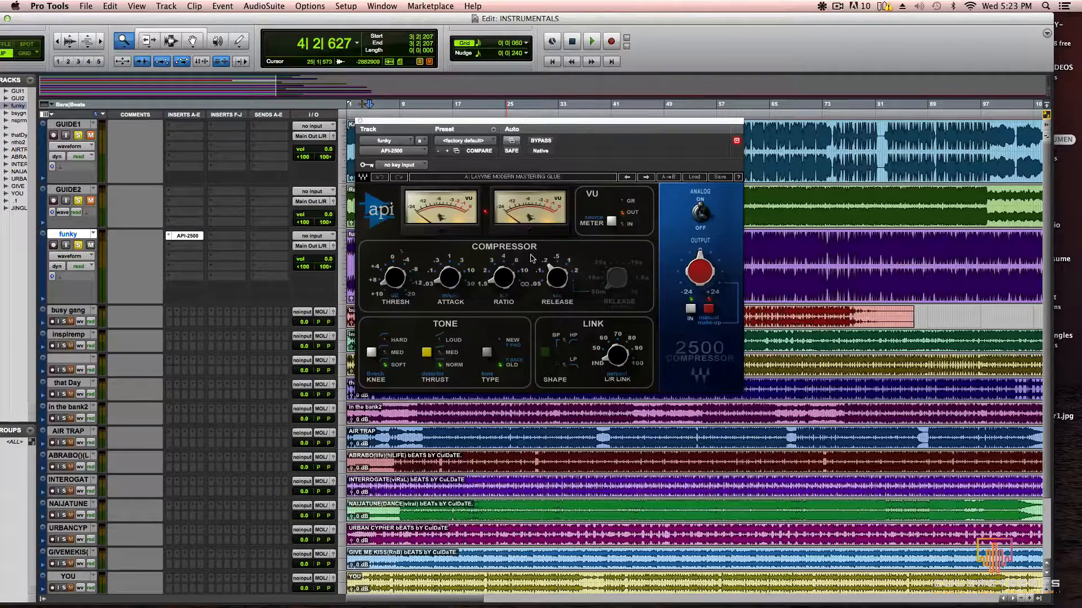
{"action": "mouse_move", "coordinate": [552, 222]}
{"action": "left_click", "coordinate": [361, 121]}
Step: Insert the stereo SSLComp compressor in the funky track's second slot, view it against the API-2500 and close the plug-in
{"action": "left_click", "coordinate": [171, 250]}
{"action": "mouse_move", "coordinate": [248, 264]}
{"action": "mouse_move", "coordinate": [366, 278]}
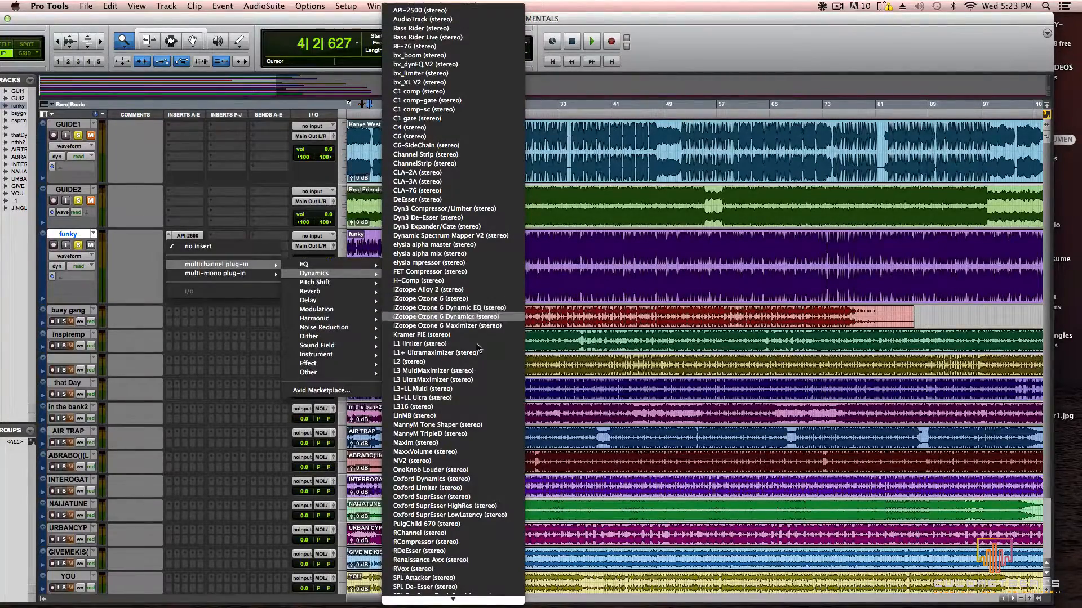
{"action": "scroll", "coordinate": [474, 507], "scroll_direction": "down", "scroll_amount": 10}
{"action": "scroll", "coordinate": [472, 533], "scroll_direction": "up", "scroll_amount": 3}
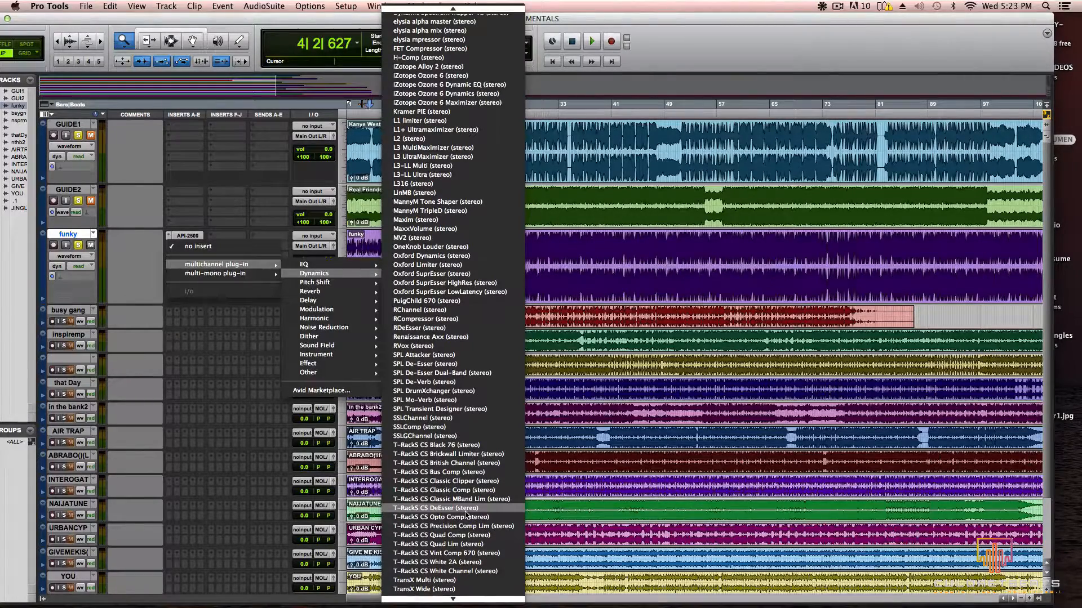
{"action": "left_click", "coordinate": [445, 427]}
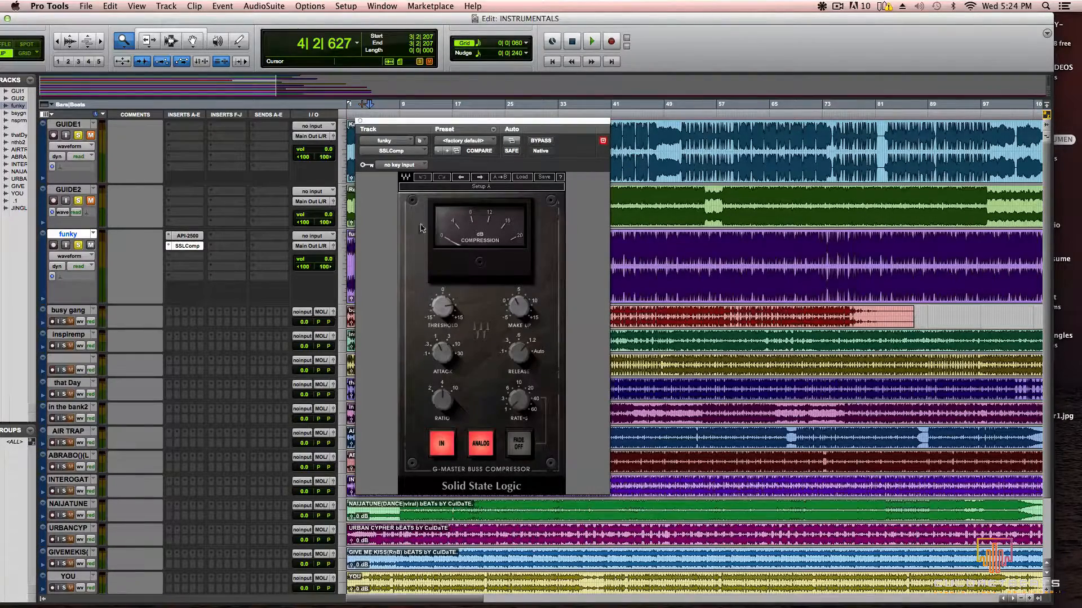
{"action": "left_click", "coordinate": [179, 236]}
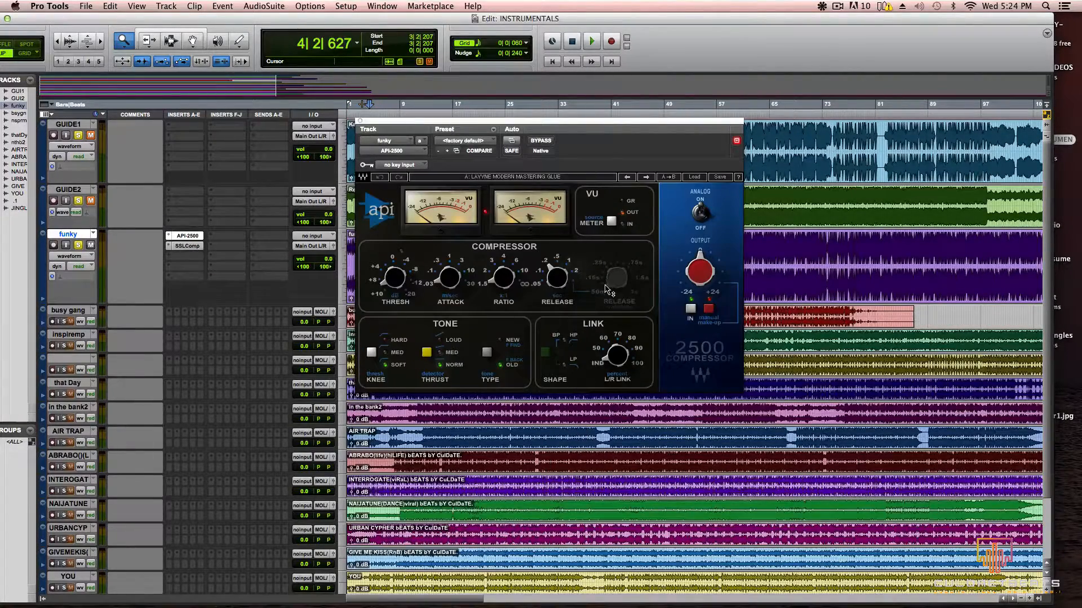
{"action": "left_click", "coordinate": [188, 246]}
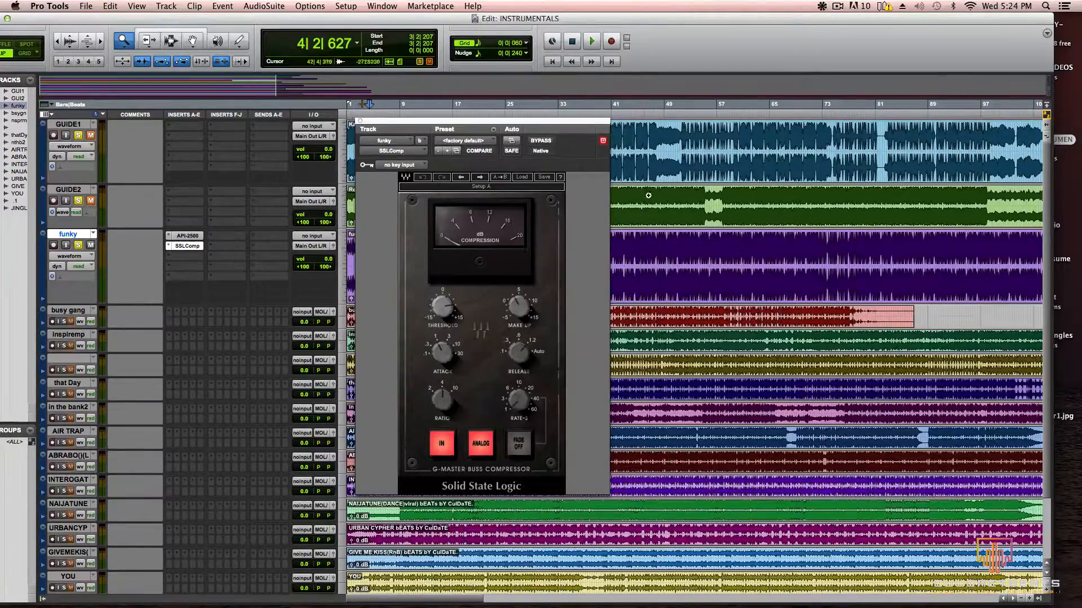
{"action": "left_click", "coordinate": [360, 123]}
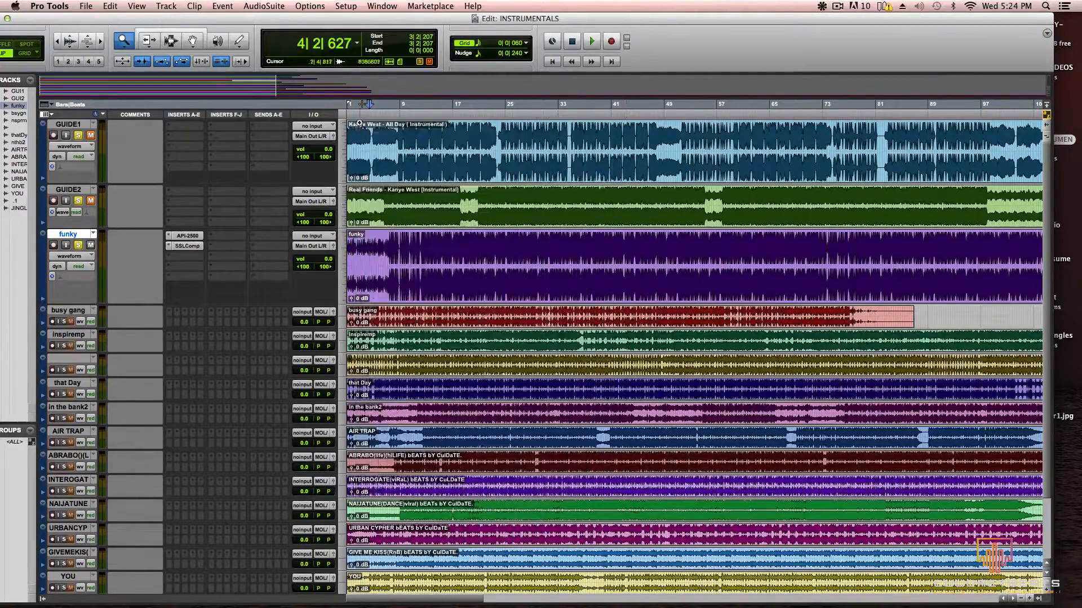
Step: Remove the SSLComp compressor from the funky track's second insert slot
{"action": "left_click", "coordinate": [168, 247]}
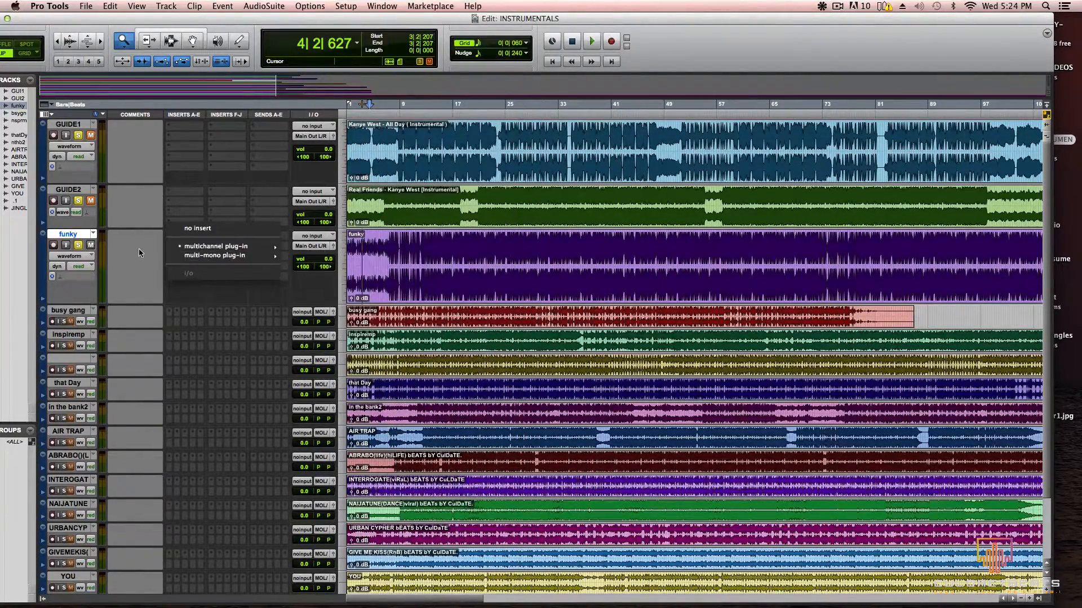
{"action": "left_click", "coordinate": [140, 254]}
{"action": "right_click", "coordinate": [191, 254]}
{"action": "left_click", "coordinate": [210, 256]}
{"action": "right_click", "coordinate": [188, 248]}
{"action": "left_click", "coordinate": [143, 245]}
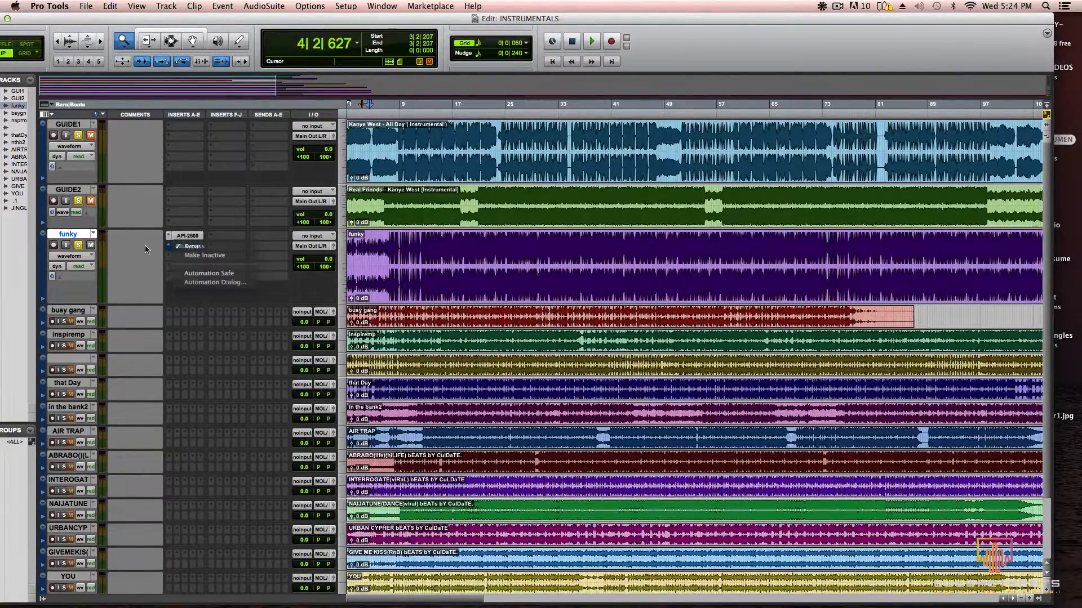
{"action": "left_click", "coordinate": [166, 248]}
{"action": "left_click", "coordinate": [213, 254]}
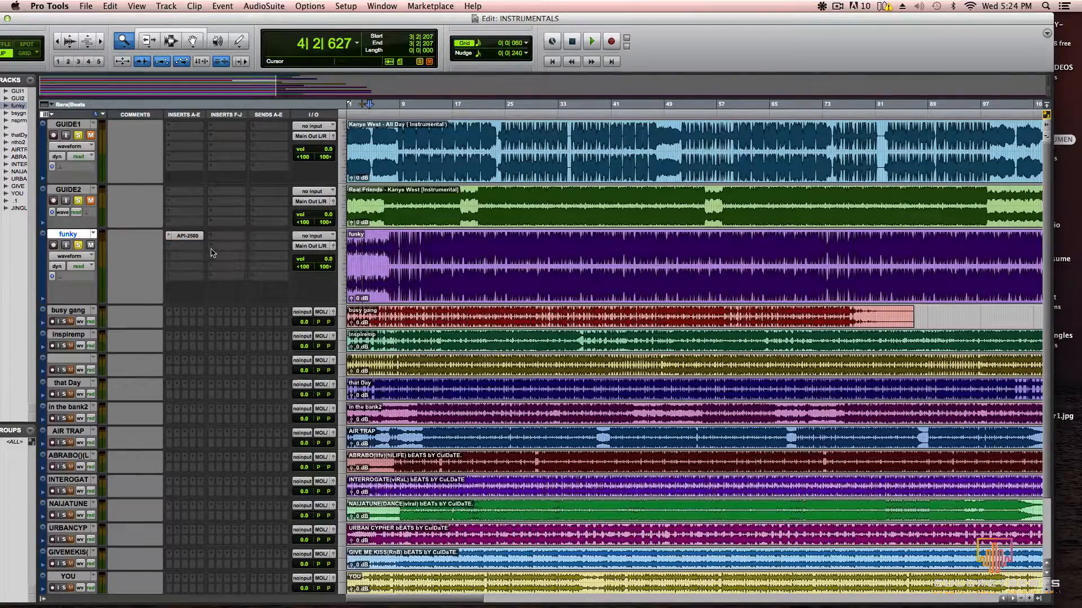
Step: Set the threshold to 3.57 and the attack to 0.1 in the funky track's API-2500 compressor and close the plug-in
{"action": "left_click", "coordinate": [182, 239]}
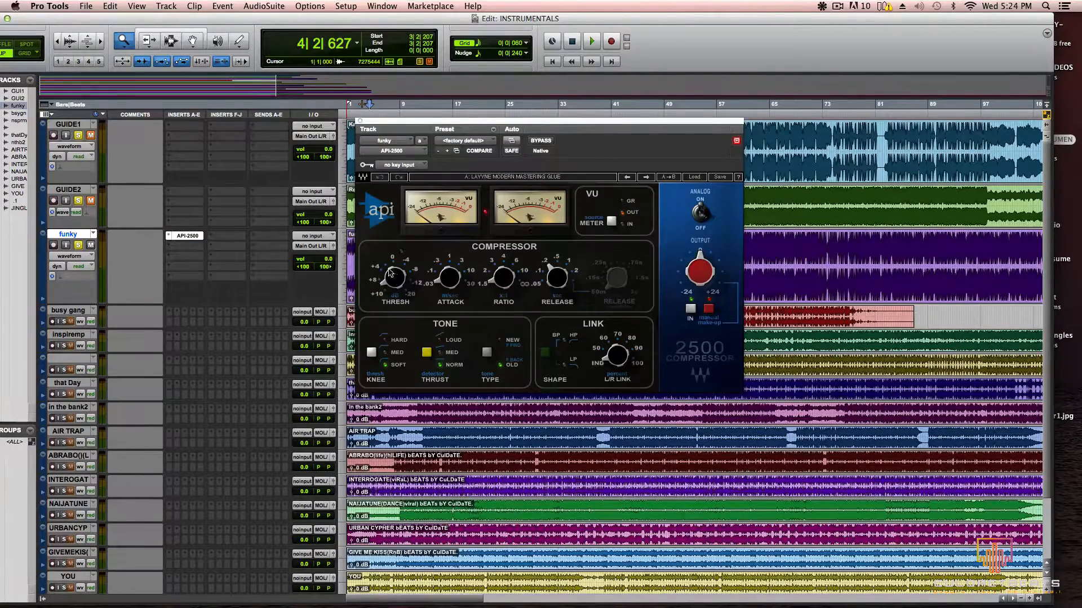
{"action": "left_click_drag", "start_coordinate": [394, 277], "coordinate": [395, 272]}
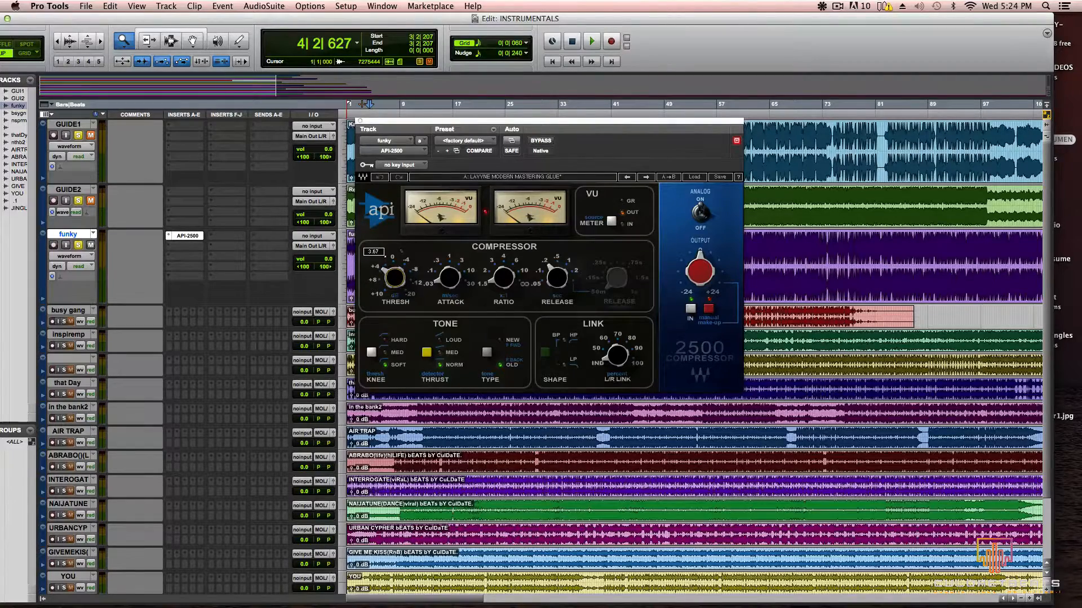
{"action": "left_click_drag", "start_coordinate": [449, 277], "coordinate": [450, 282]}
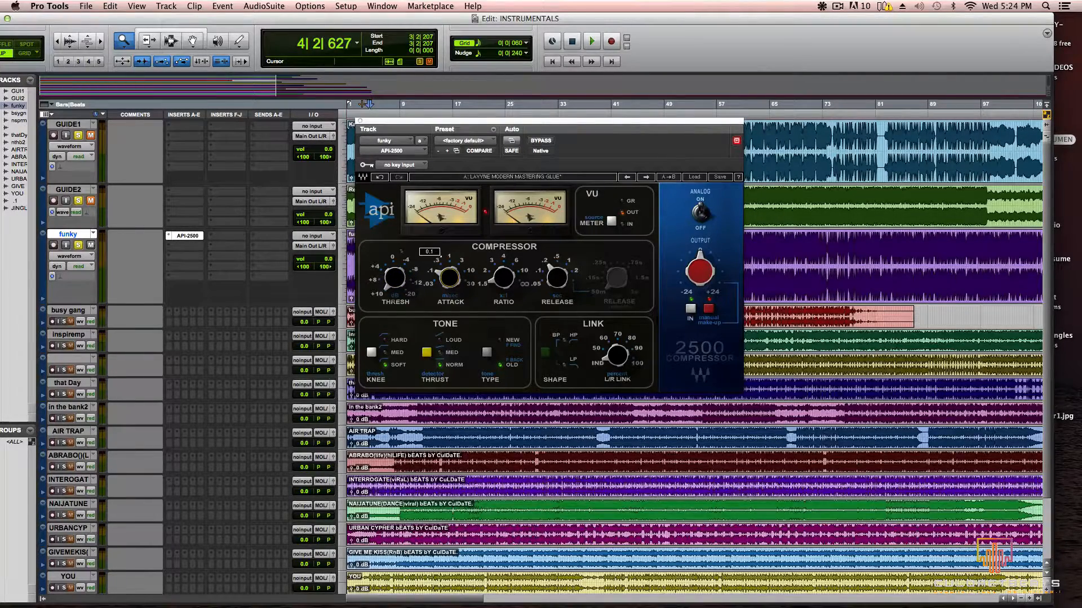
{"action": "left_click_drag", "start_coordinate": [442, 276], "coordinate": [442, 278]}
{"action": "left_click", "coordinate": [500, 276]}
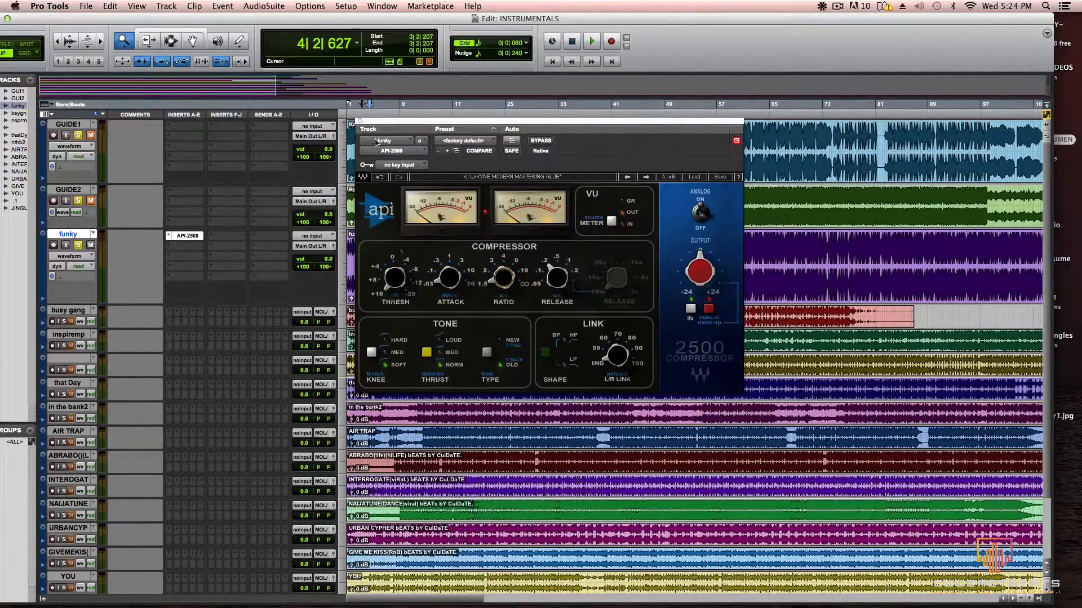
{"action": "left_click", "coordinate": [360, 121]}
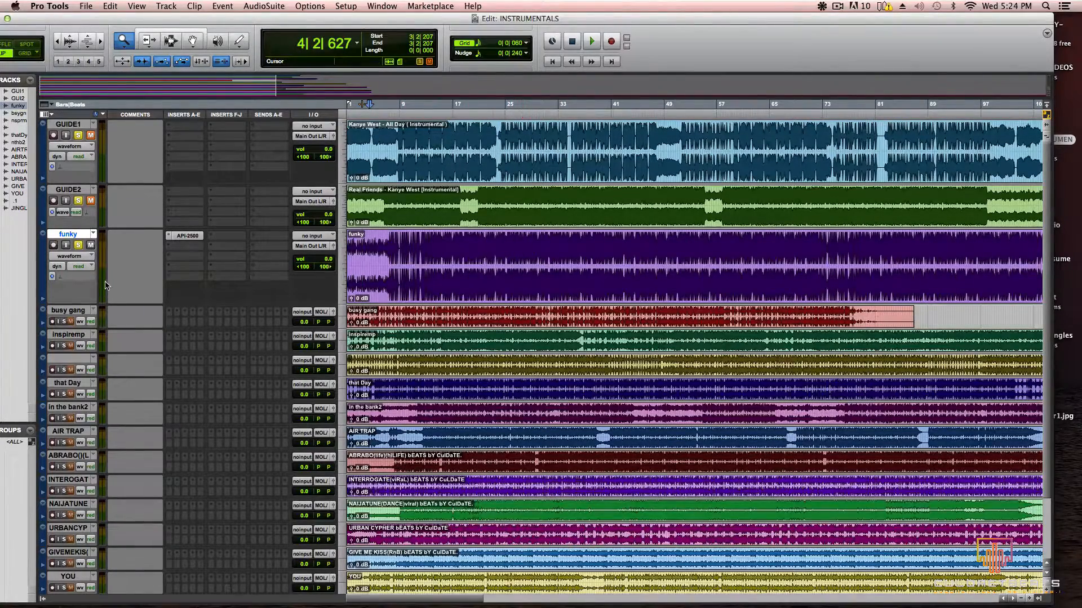
Step: Enlarge the busy gang track's height and look over the instrumental tracks down to JINGLES
{"action": "left_click_drag", "start_coordinate": [82, 332], "coordinate": [84, 350]}
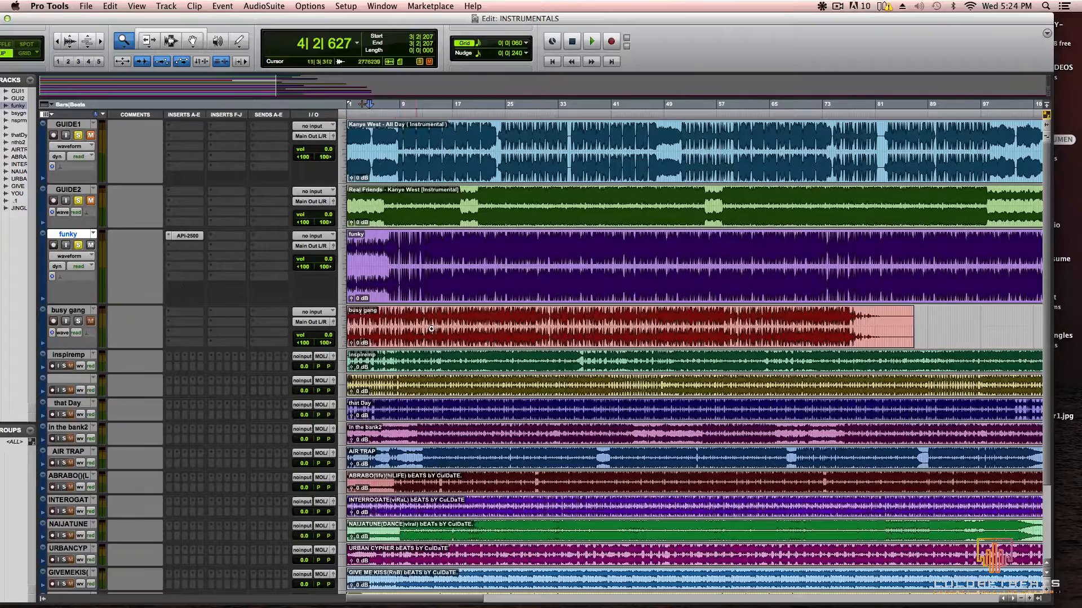
{"action": "scroll", "coordinate": [446, 341], "scroll_direction": "down", "scroll_amount": 3}
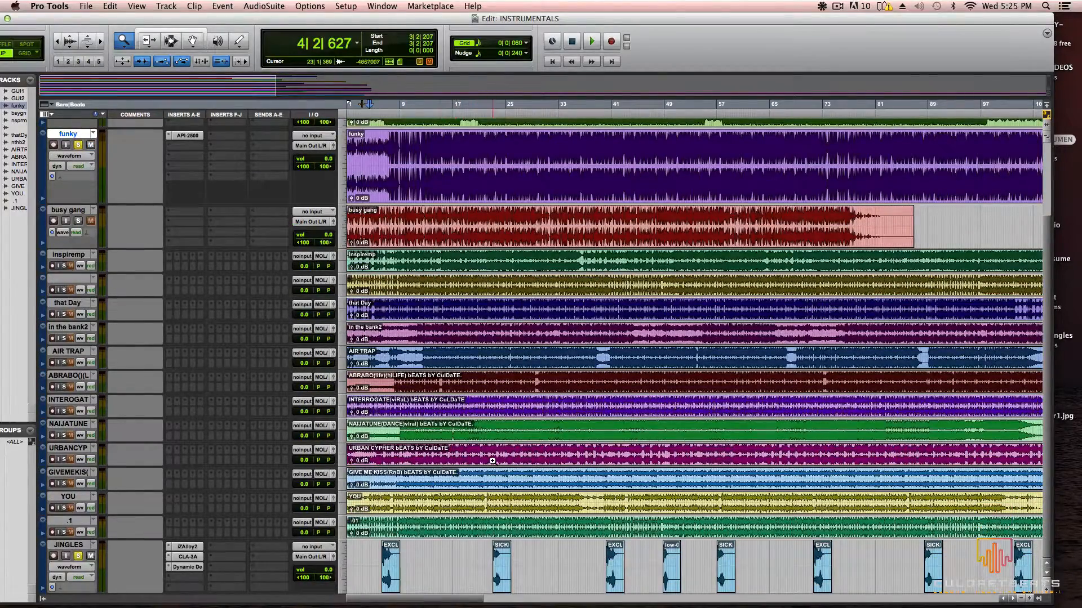
{"action": "scroll", "coordinate": [535, 444], "scroll_direction": "right", "scroll_amount": 1}
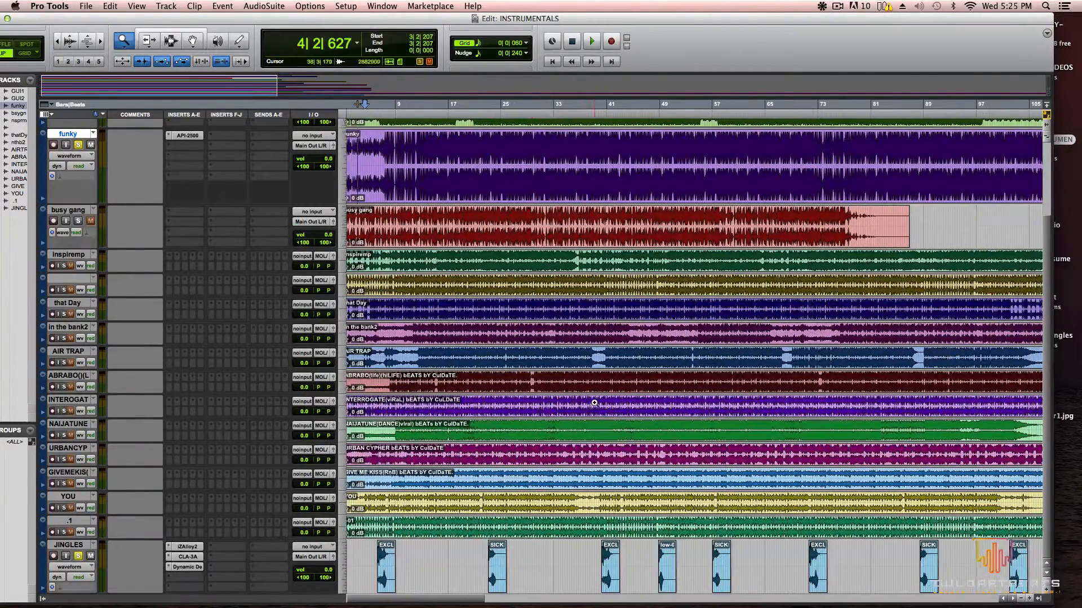
{"action": "scroll", "coordinate": [563, 366], "scroll_direction": "up", "scroll_amount": 3}
{"action": "scroll", "coordinate": [583, 318], "scroll_direction": "down", "scroll_amount": 3}
{"action": "scroll", "coordinate": [580, 320], "scroll_direction": "up", "scroll_amount": 3}
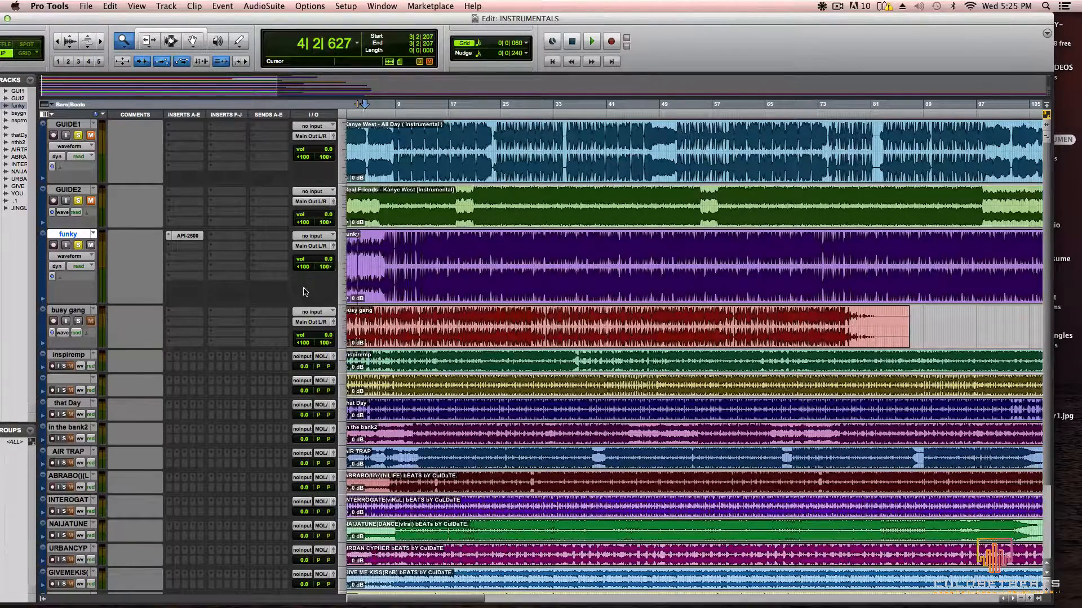
Step: Play the session from bar 4 and bar 46, solo the busy gang track and play again from about bar 46
{"action": "key", "text": "space"}
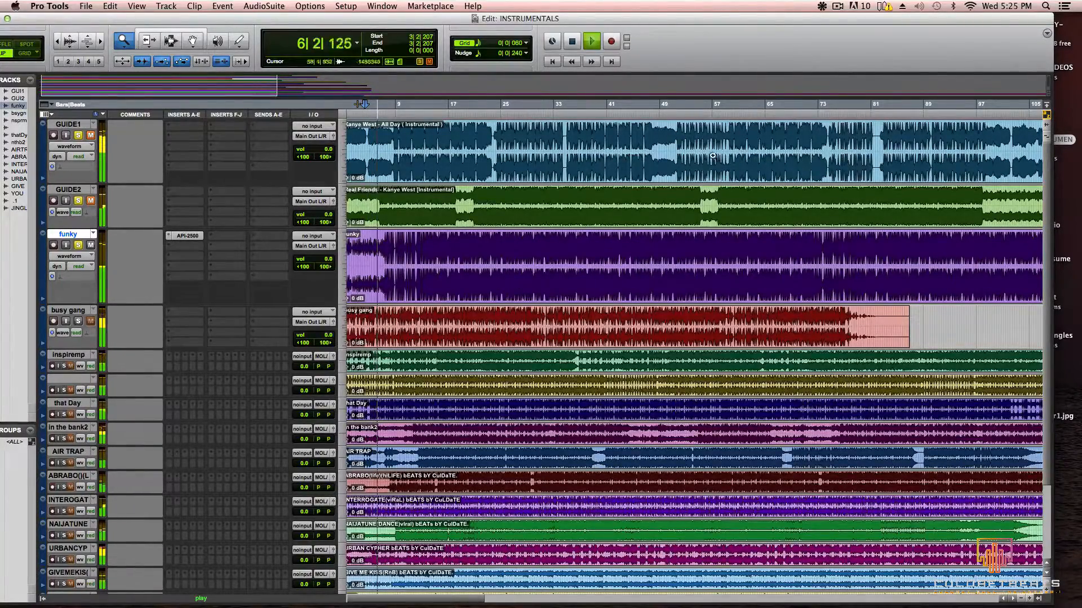
{"action": "left_click", "coordinate": [640, 112]}
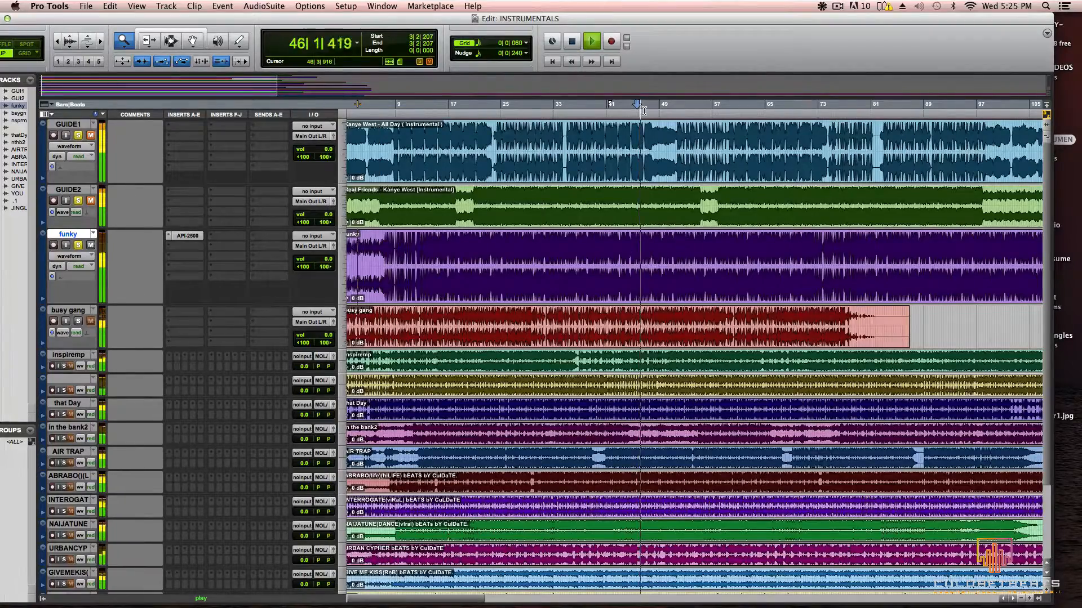
{"action": "key", "text": "space"}
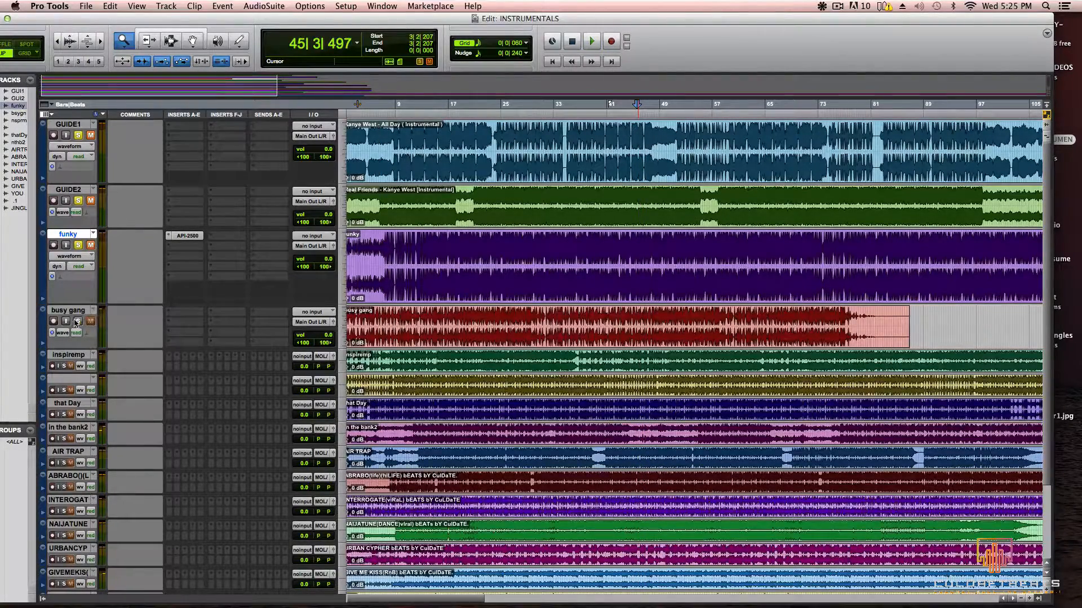
{"action": "key", "text": "space"}
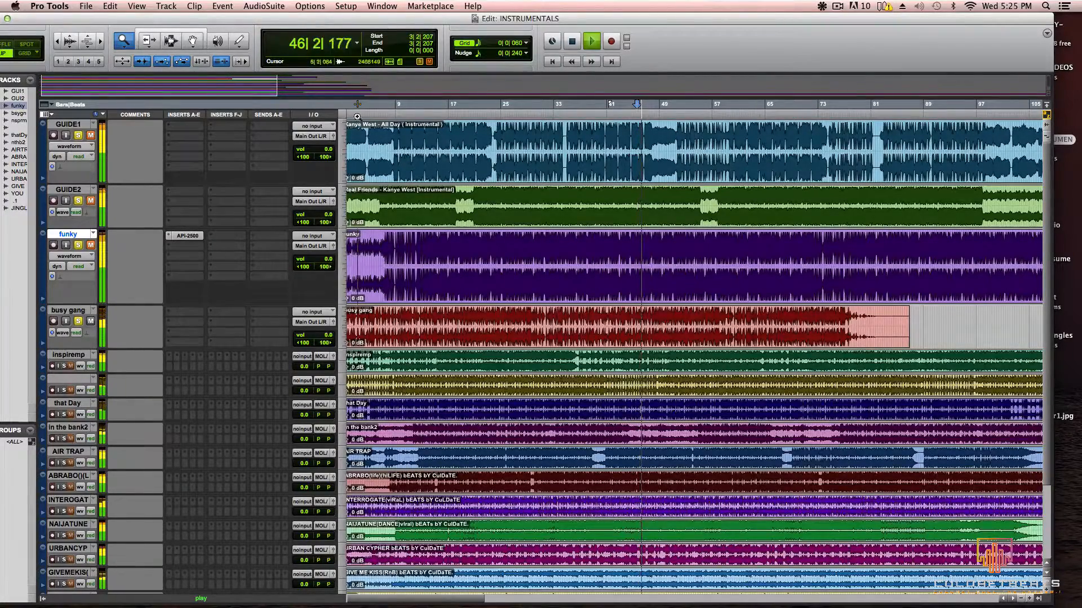
{"action": "key", "text": "space"}
Step: Return to the start of the session and play the busy gang instrumental from bar 1 to about bar 4
{"action": "left_click_drag", "start_coordinate": [413, 598], "coordinate": [332, 601]}
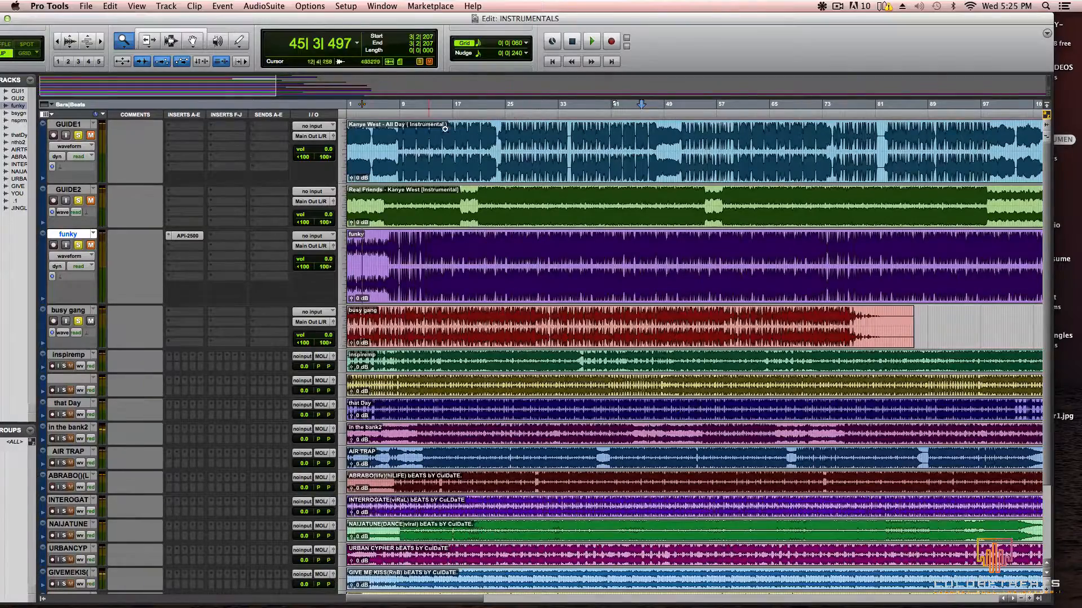
{"action": "left_click", "coordinate": [352, 106]}
{"action": "key", "text": "Return"}
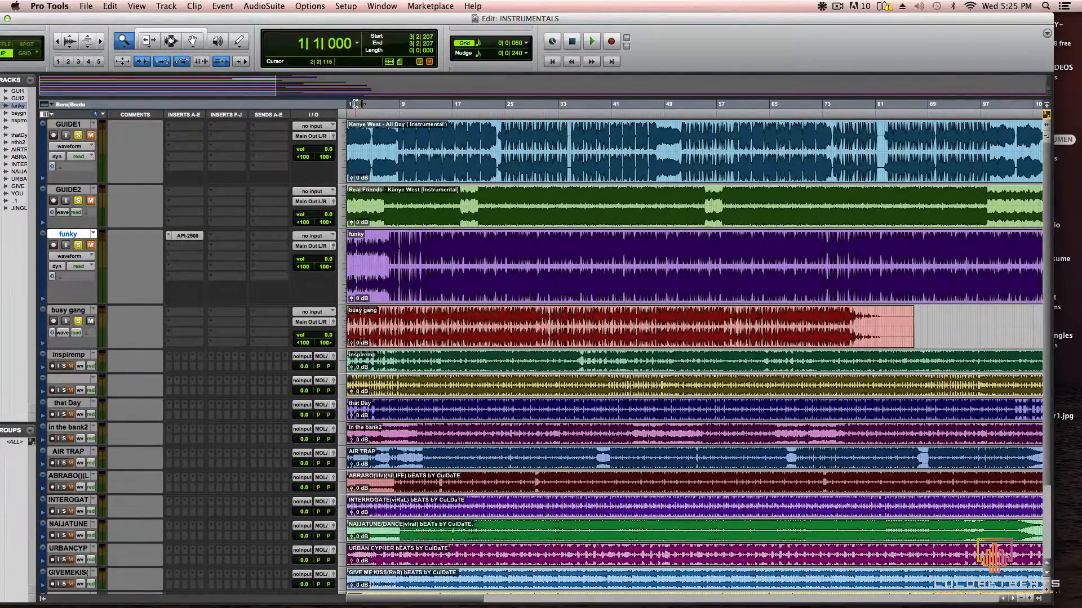
{"action": "key", "text": "space"}
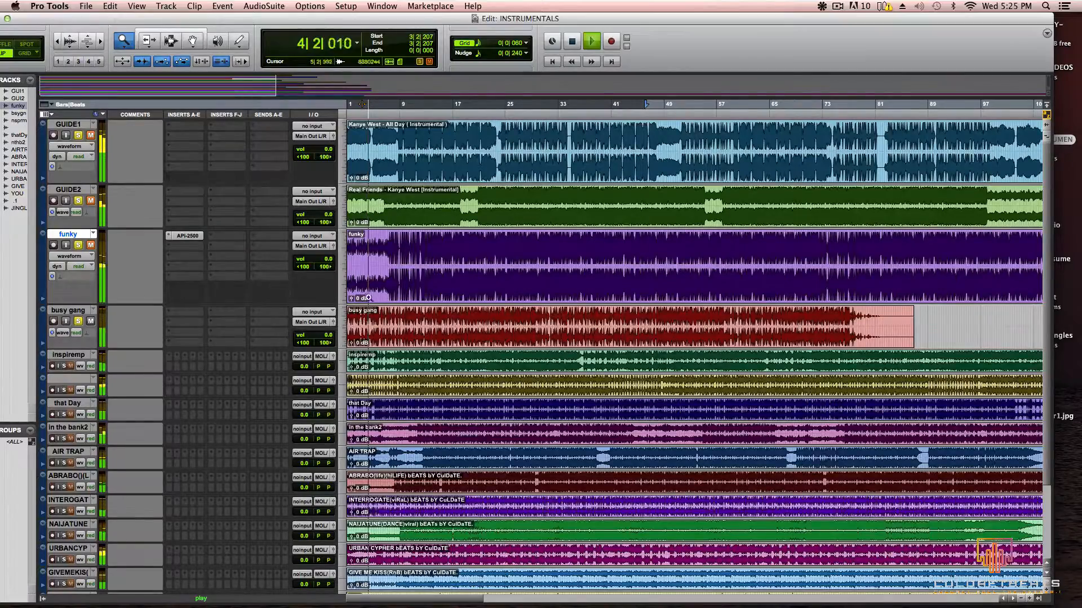
{"action": "key", "text": "space"}
Step: Unmute GUIDE1, play it briefly from bar 1 with busy gang muted, and unmute busy gang after stopping playback
{"action": "left_click", "coordinate": [91, 136]}
{"action": "left_click", "coordinate": [91, 322]}
{"action": "key", "text": "space"}
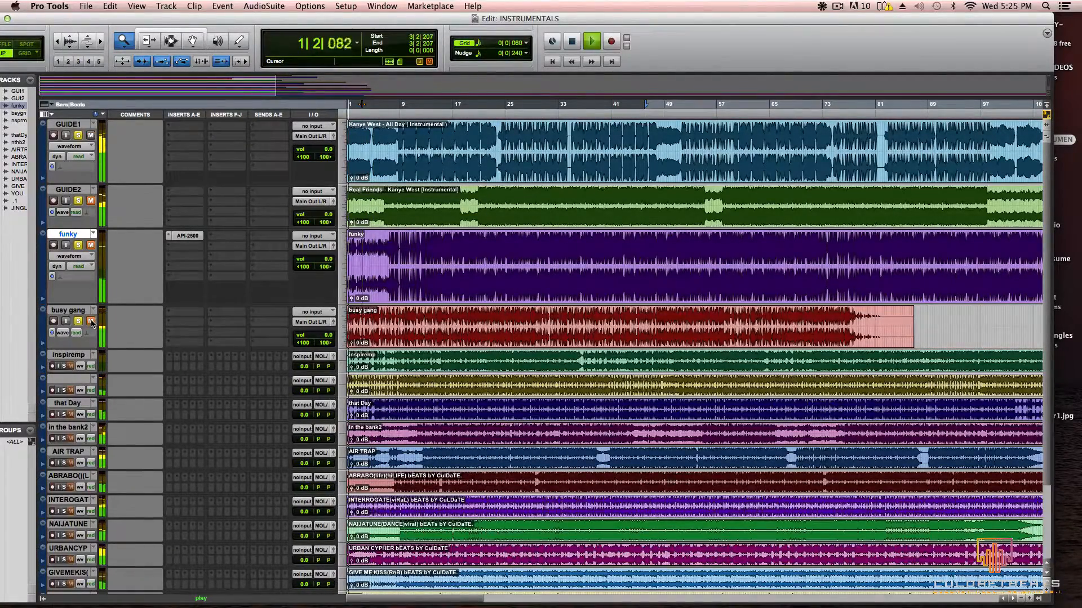
{"action": "key", "text": "space"}
{"action": "left_click", "coordinate": [91, 322]}
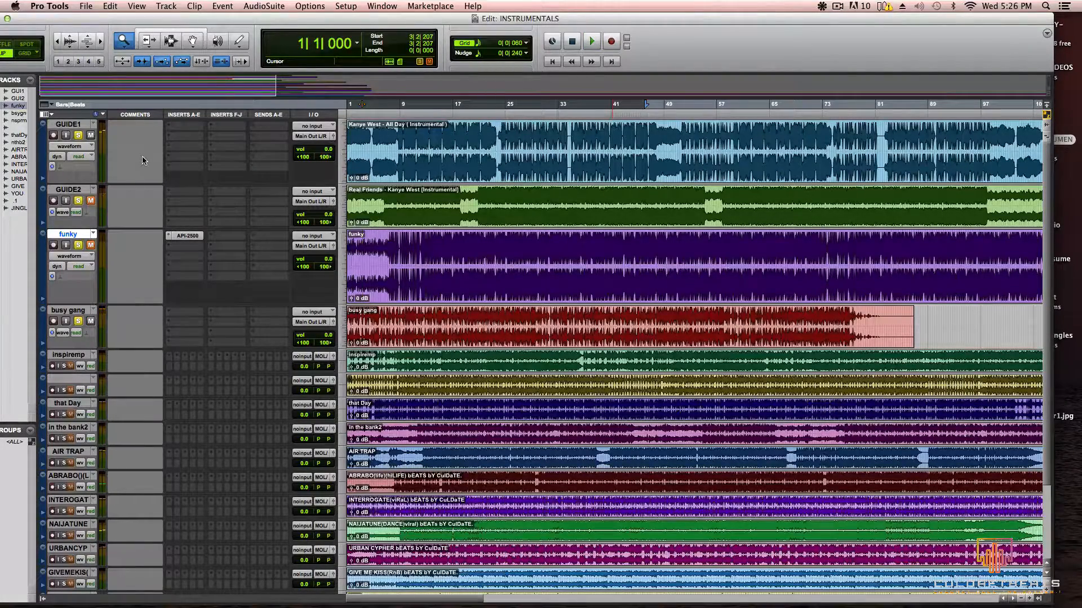
Step: Copy the API-2500 compressor insert from funky to the busy gang track and adjust its output level
{"action": "left_click", "coordinate": [168, 313]}
{"action": "left_click", "coordinate": [173, 236]}
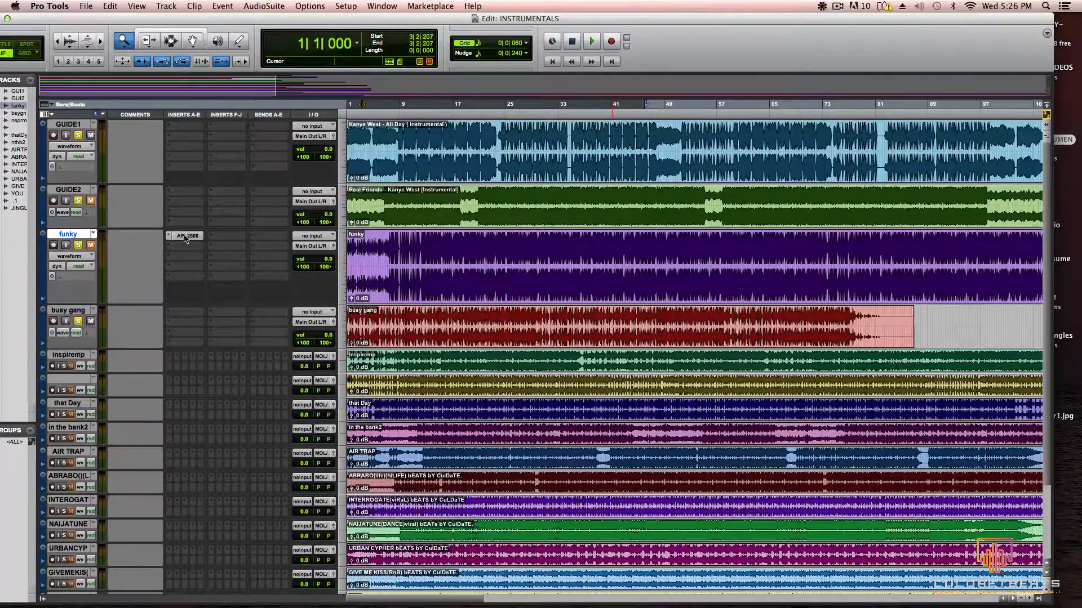
{"action": "left_click_drag", "start_coordinate": [186, 238], "coordinate": [172, 309]}
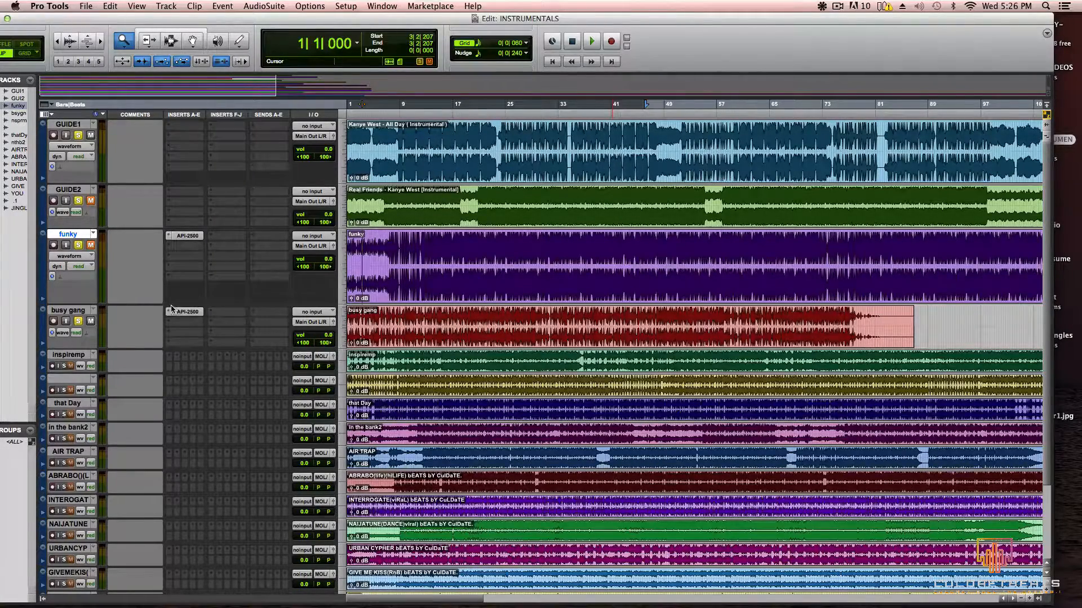
{"action": "left_click", "coordinate": [188, 312]}
{"action": "left_click_drag", "start_coordinate": [701, 272], "coordinate": [702, 262]}
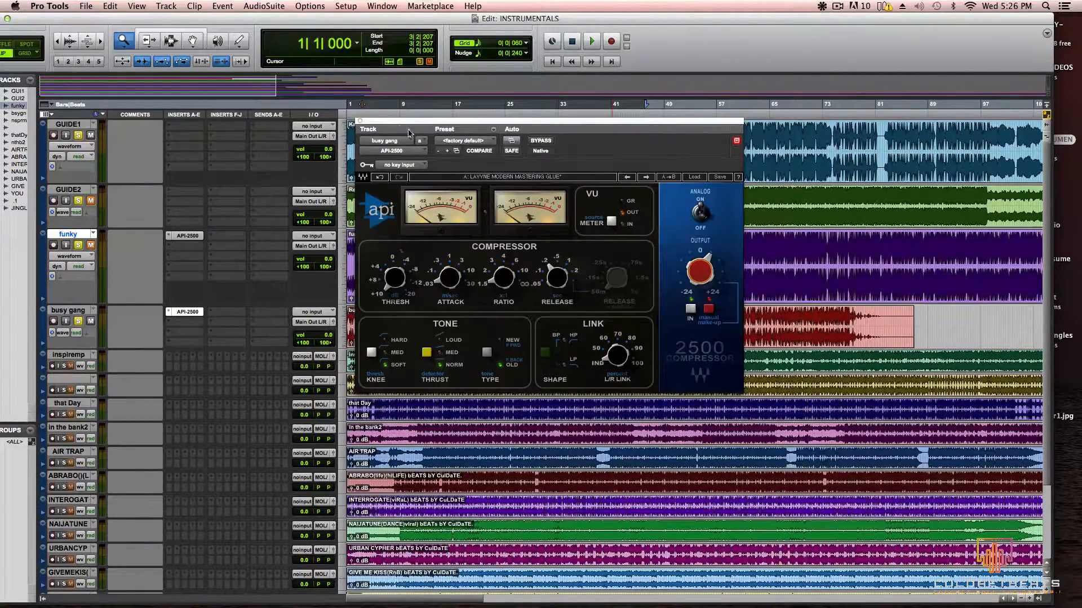
{"action": "left_click", "coordinate": [359, 121]}
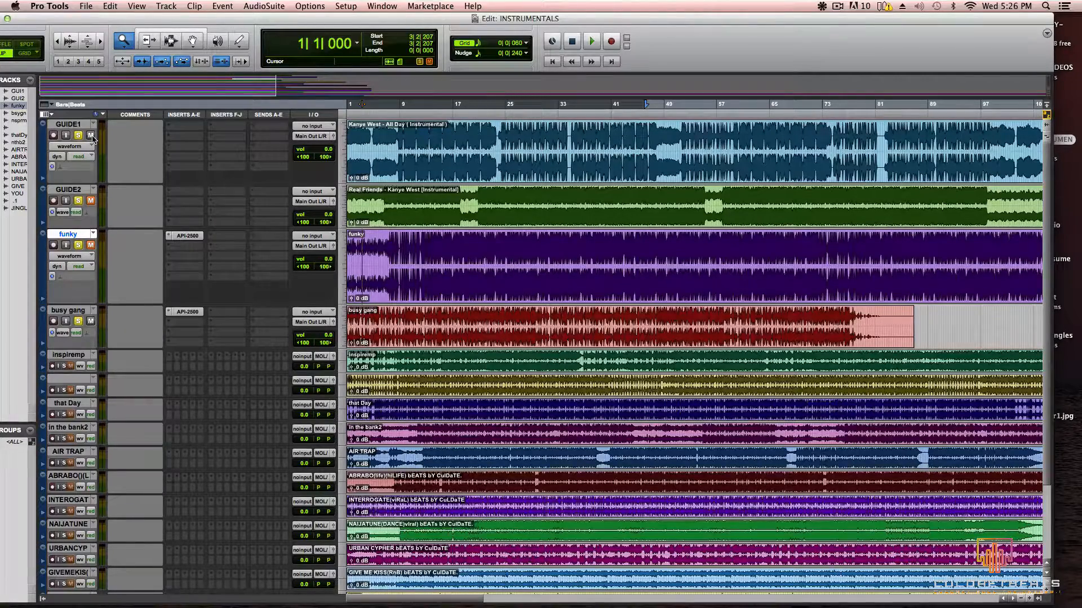
Step: Play the session from bar 1 and about bar 11 to compare busy gang with GUIDE1, checking busy gang's API-2500 settings during playback
{"action": "key", "text": "space"}
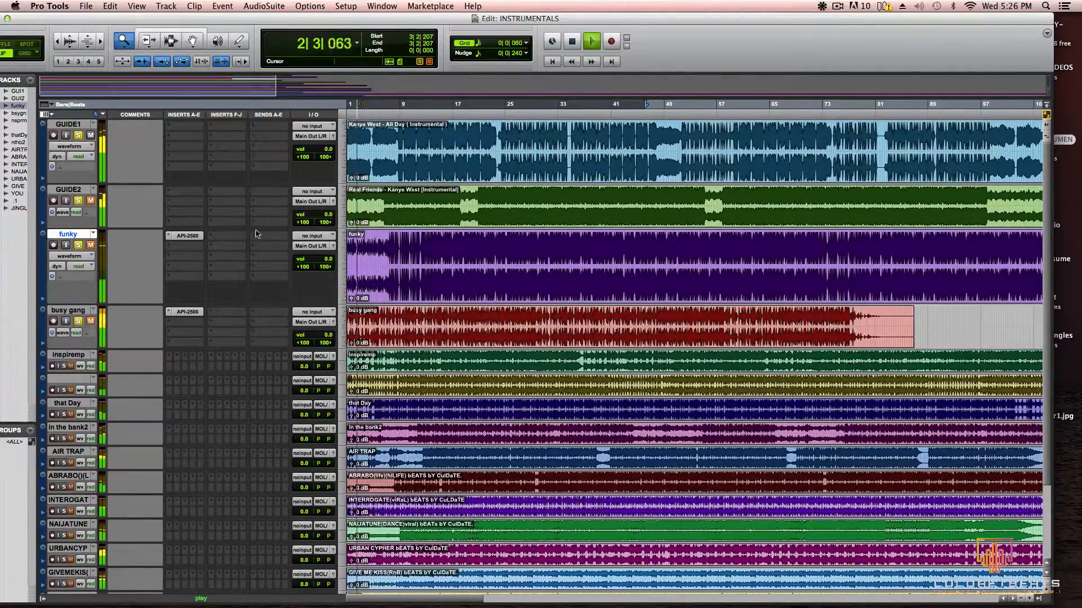
{"action": "left_click", "coordinate": [413, 105]}
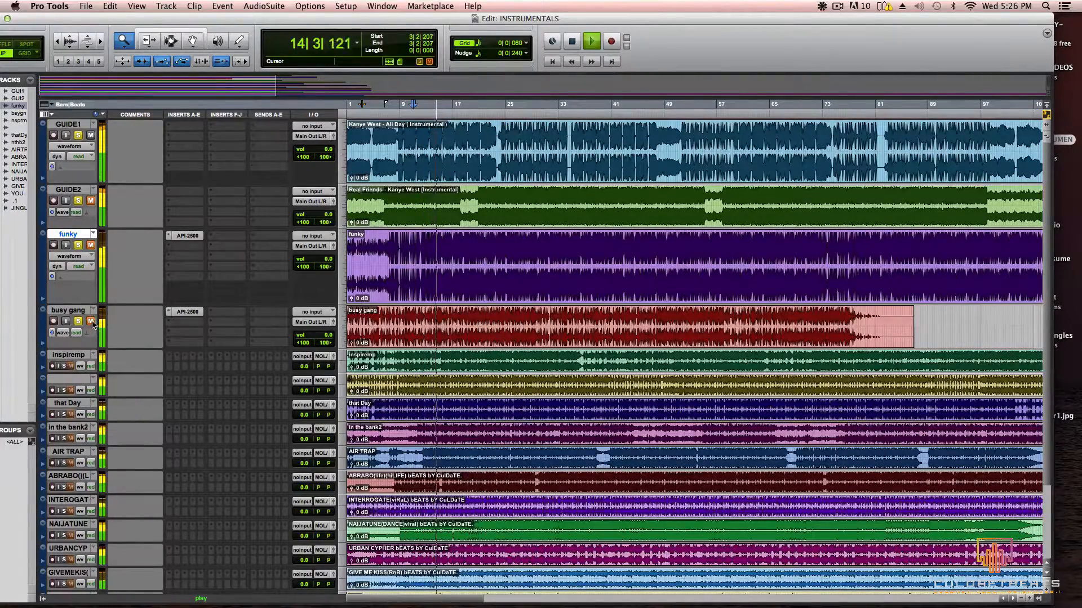
{"action": "key", "text": "space"}
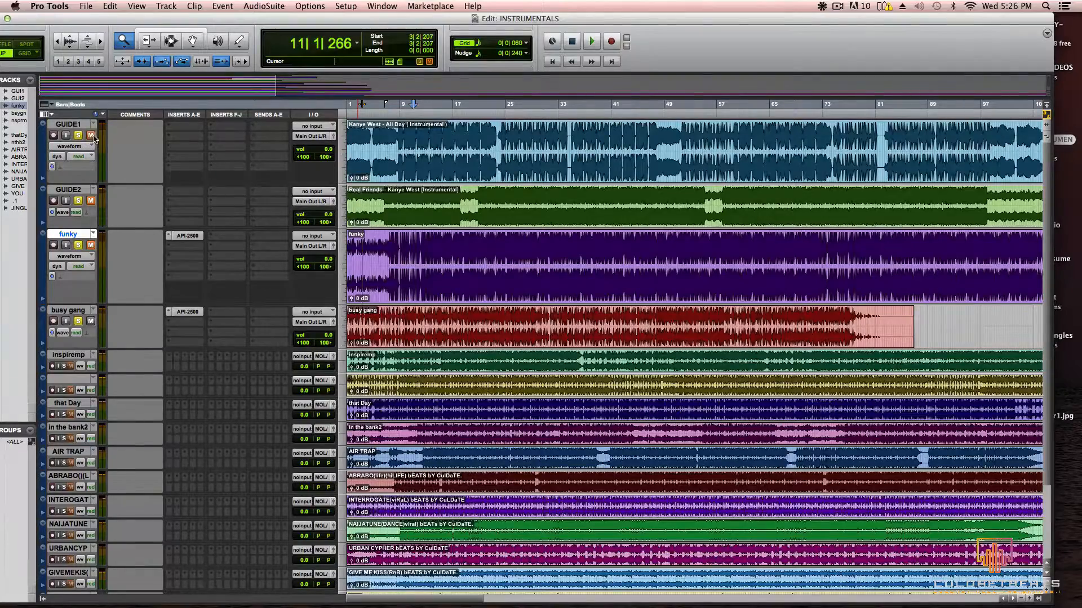
{"action": "key", "text": "space"}
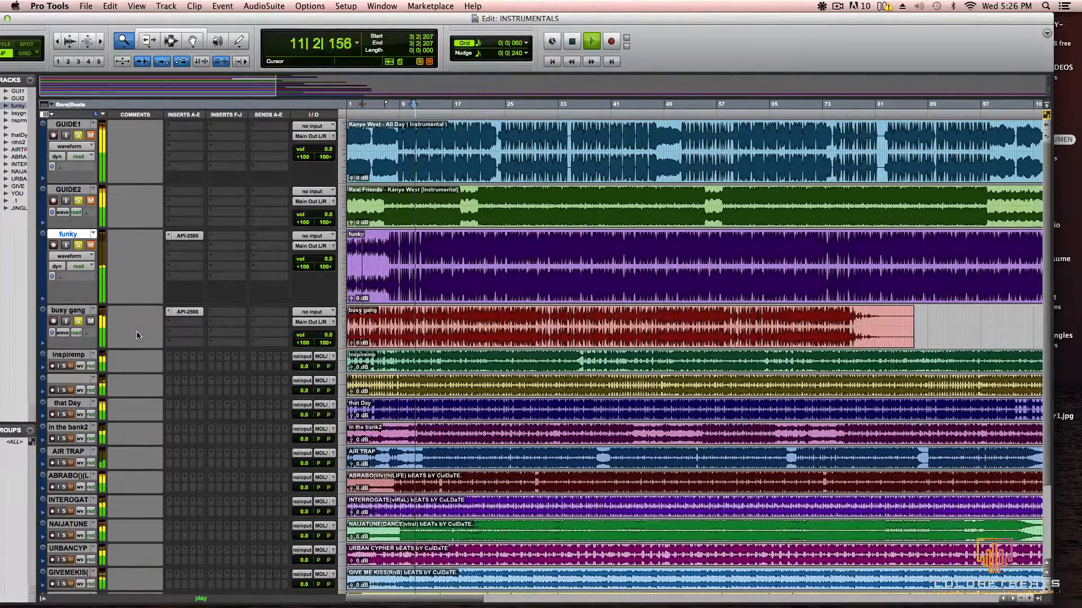
{"action": "left_click", "coordinate": [186, 313]}
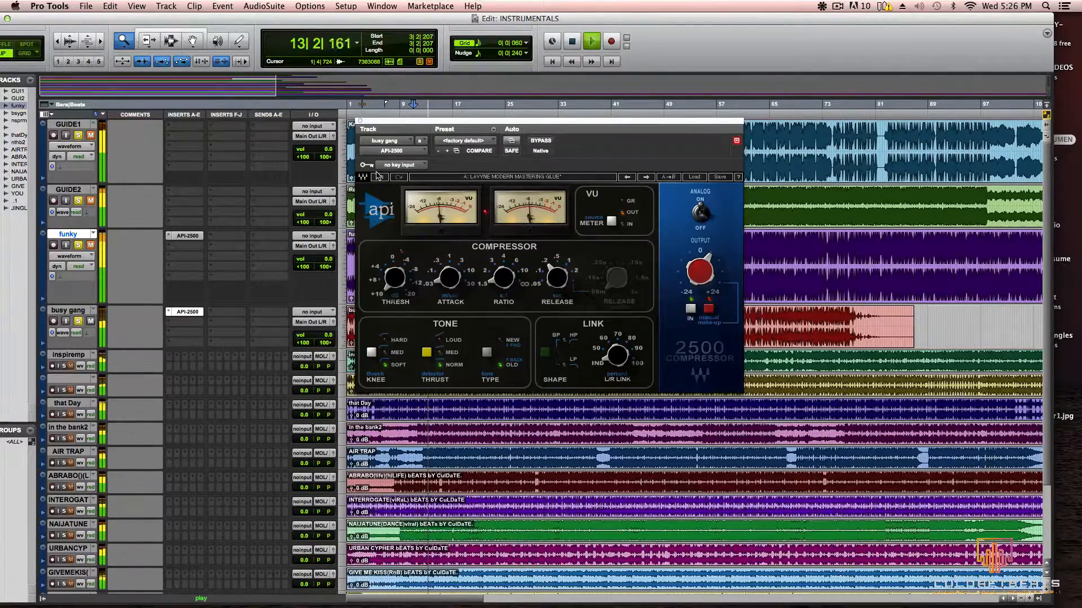
{"action": "key", "text": "space"}
{"action": "left_click", "coordinate": [360, 122]}
Step: Bypass the API-2500 compressor on busy gang and play from about bar 11 to compare the uncompressed beat with GUIDE1
{"action": "left_click", "coordinate": [185, 313]}
{"action": "right_click", "coordinate": [188, 313]}
{"action": "left_click", "coordinate": [192, 313]}
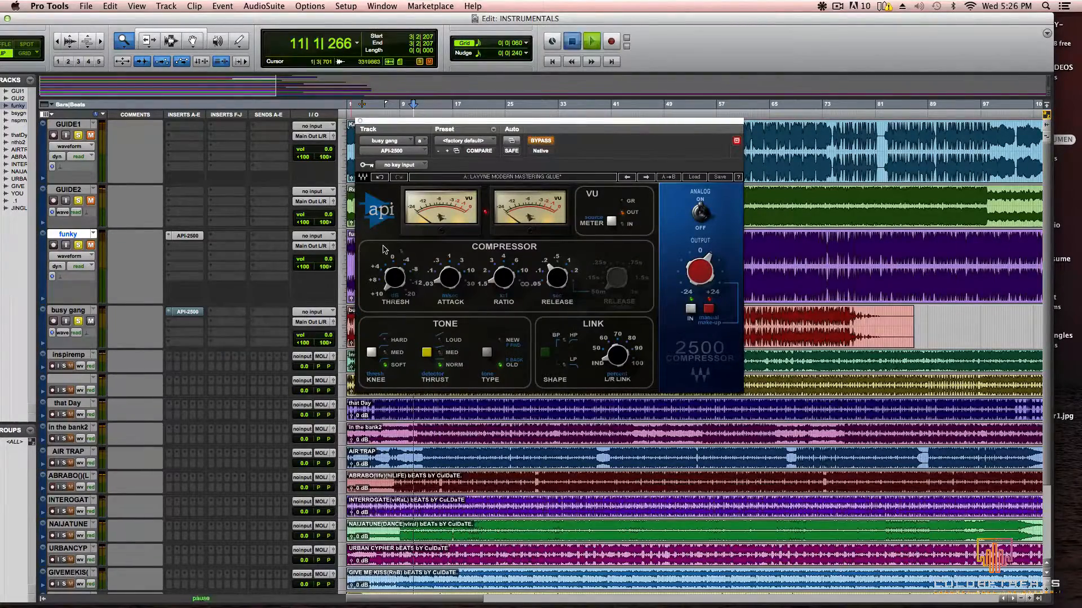
{"action": "key", "text": "space"}
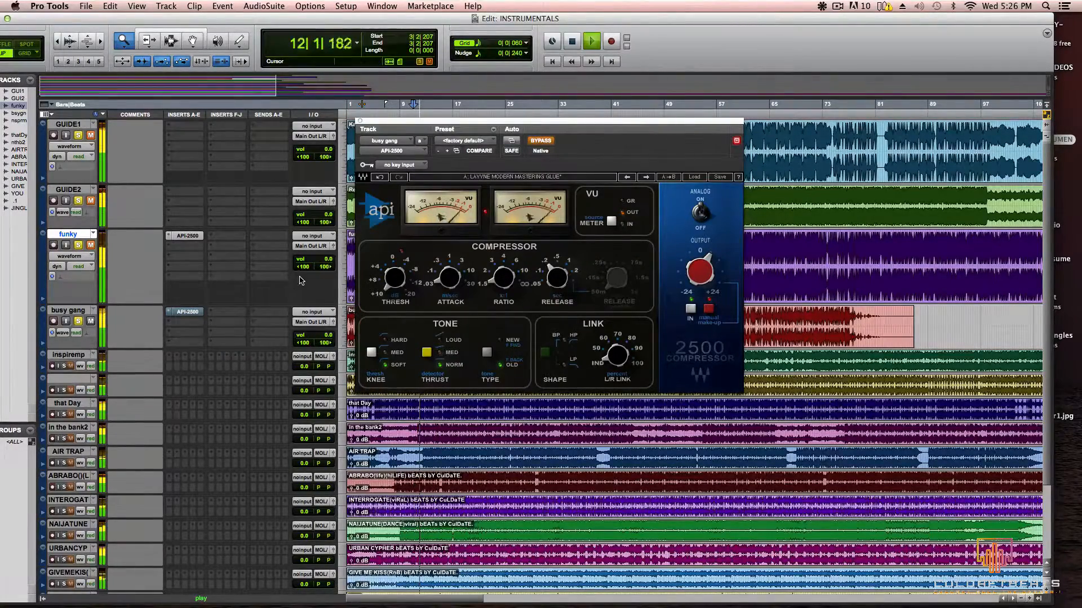
{"action": "key", "text": "space"}
{"action": "key", "text": "space"}
{"action": "key", "text": "space"}
{"action": "left_click", "coordinate": [91, 136]}
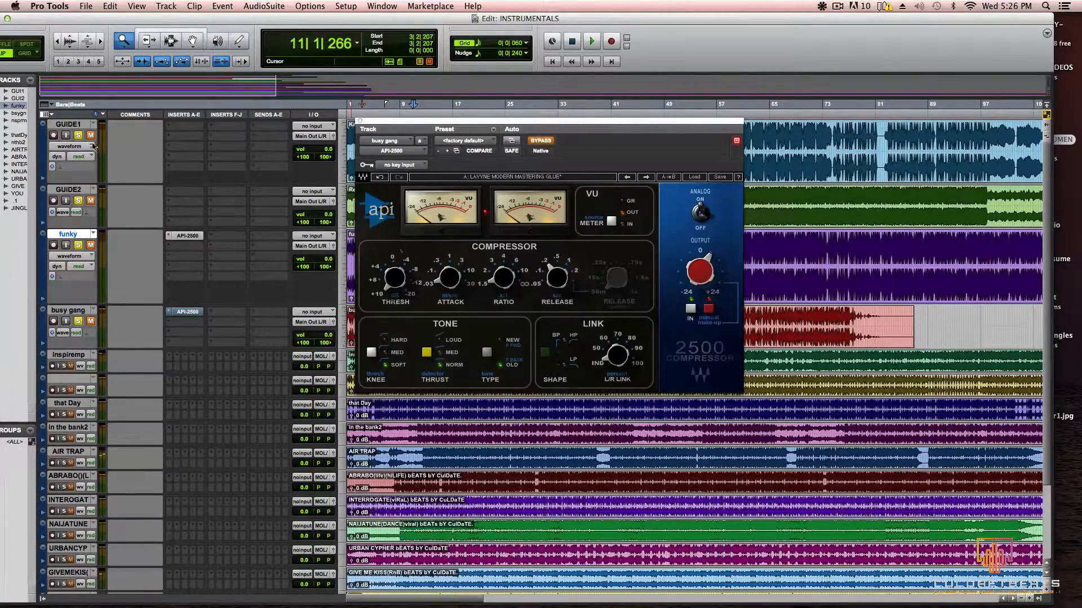
Step: Re-enable the API-2500 compressor on busy gang and play from about bar 11 while testing its release control
{"action": "right_click", "coordinate": [199, 312]}
{"action": "left_click", "coordinate": [197, 313]}
{"action": "mouse_move", "coordinate": [712, 269]}
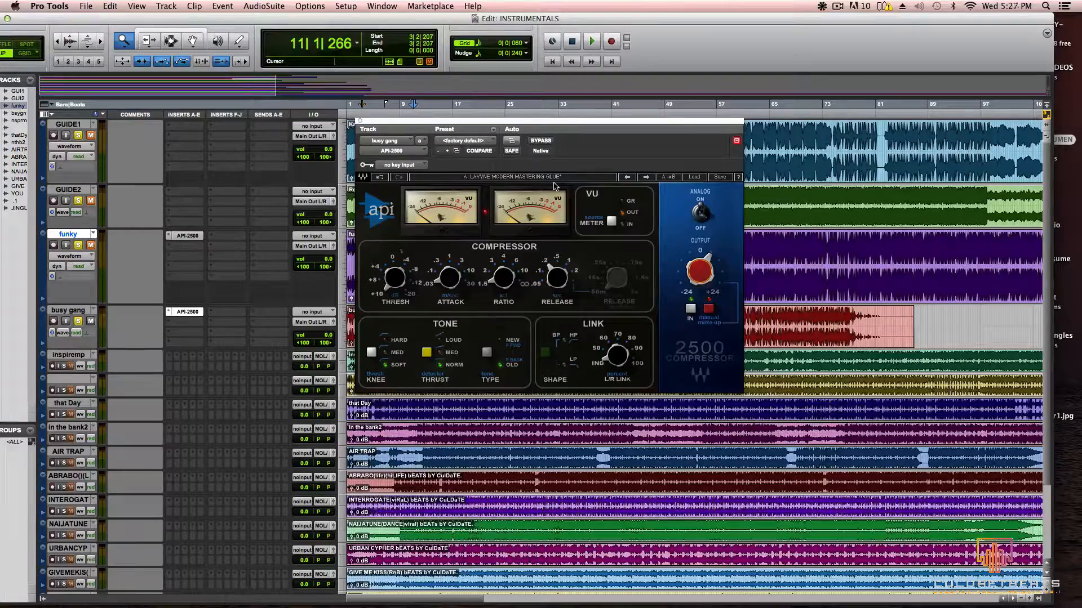
{"action": "key", "text": "space"}
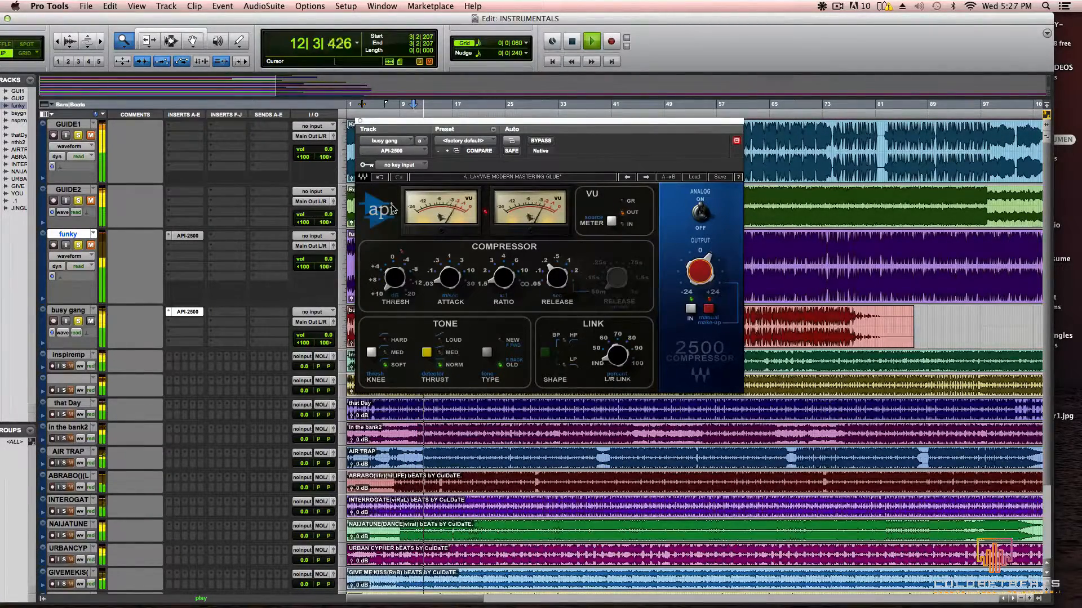
{"action": "left_click", "coordinate": [558, 277]}
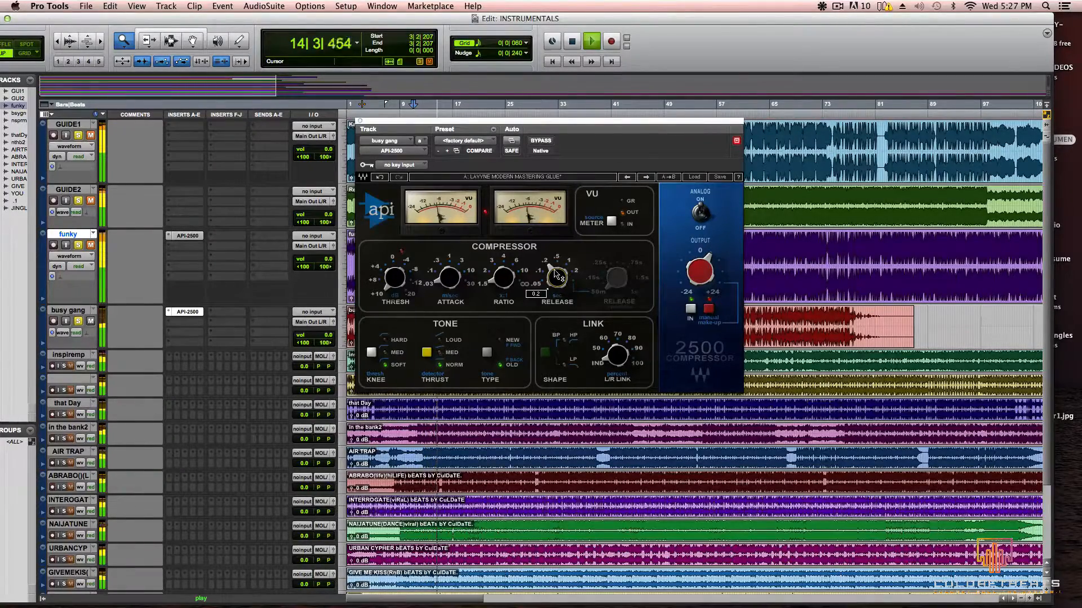
{"action": "key", "text": "space"}
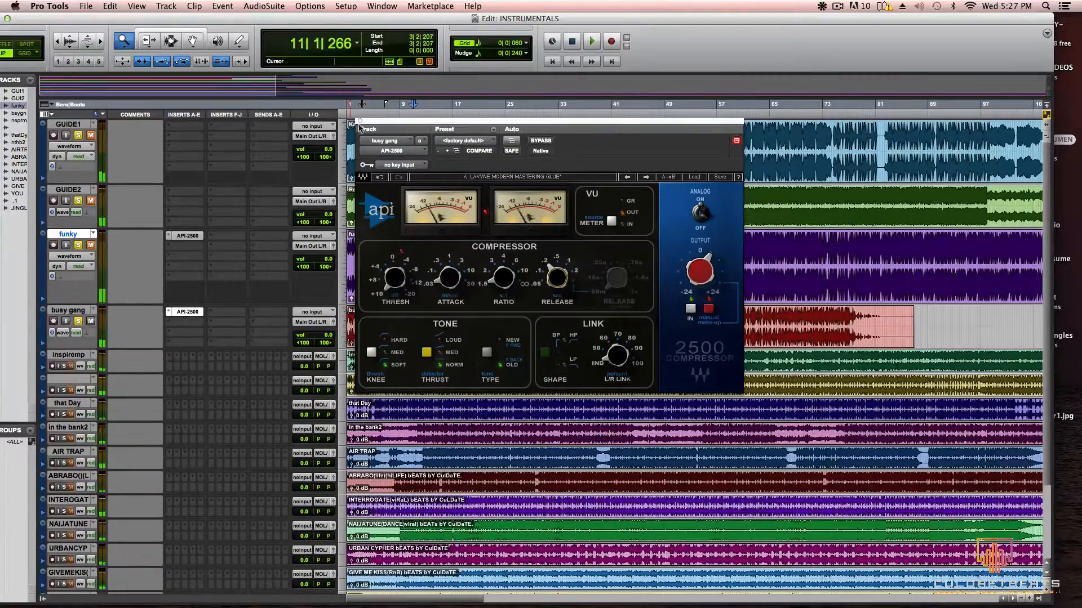
Step: Reopen busy gang's API-2500 compressor, readjust its release time and close the plug-in window
{"action": "left_click", "coordinate": [360, 123]}
{"action": "left_click", "coordinate": [187, 312]}
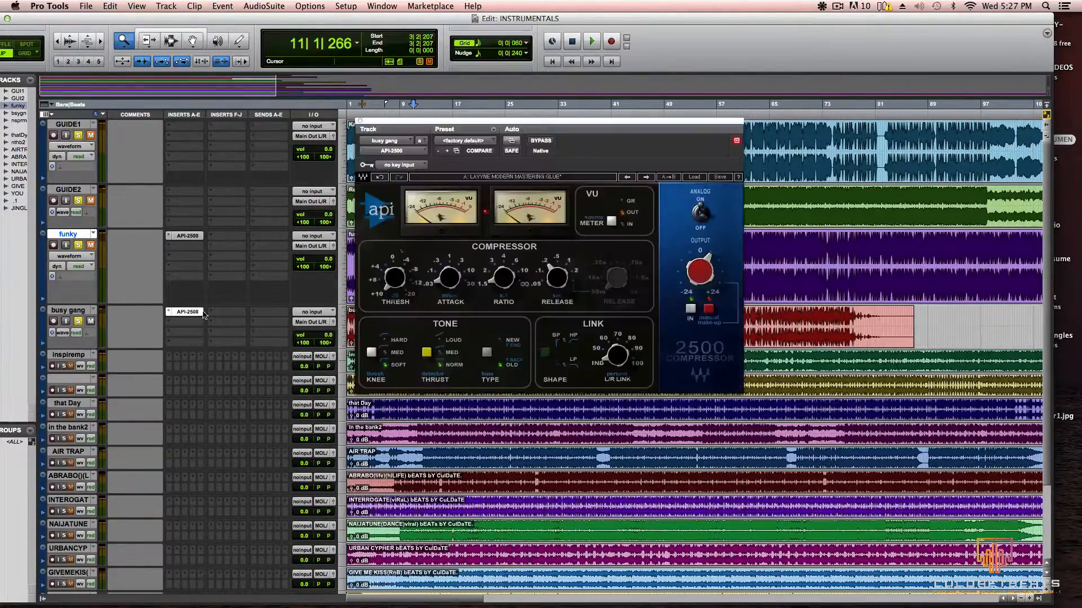
{"action": "left_click", "coordinate": [555, 273]}
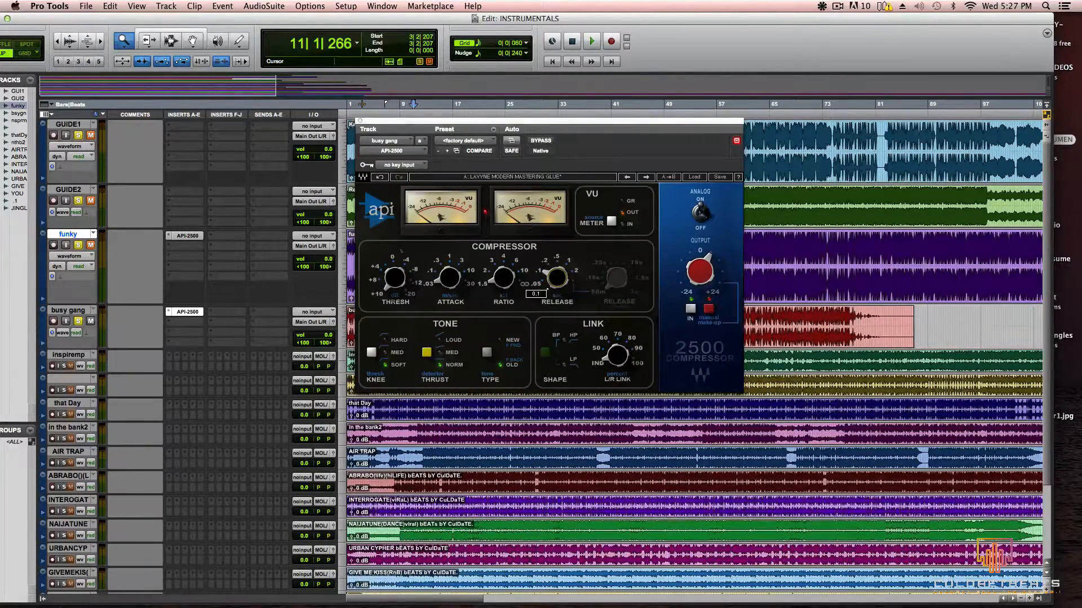
{"action": "left_click_drag", "start_coordinate": [548, 276], "coordinate": [538, 287]}
{"action": "left_click", "coordinate": [362, 122]}
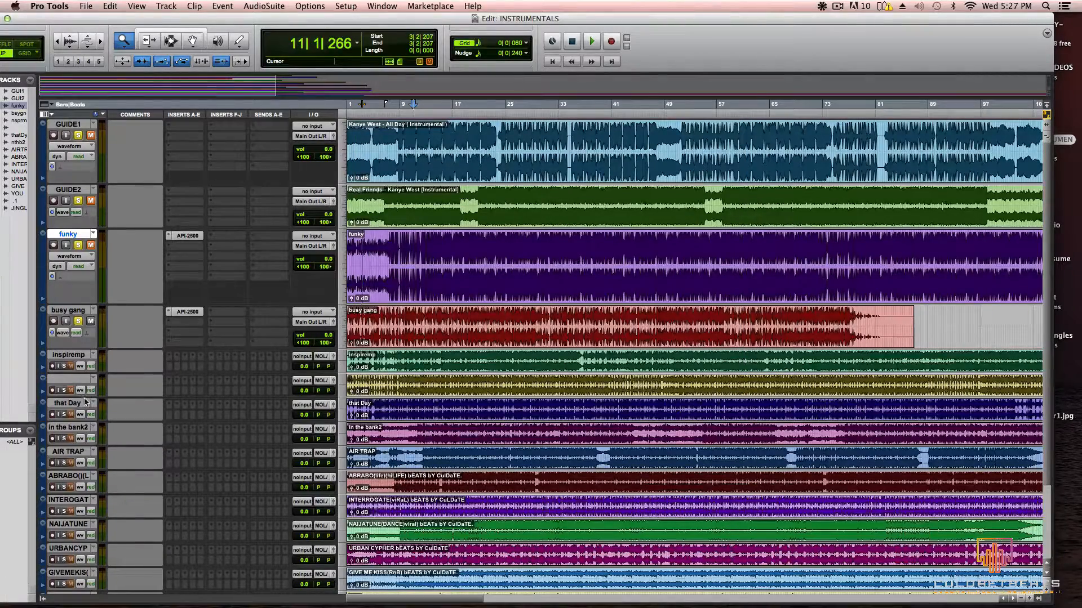
Step: Enlarge the inspiremp track's height, solo and unmute it, and play the session briefly from about bar 11
{"action": "mouse_move", "coordinate": [86, 397]}
{"action": "left_mouse_down"}
{"action": "mouse_move", "coordinate": [85, 412]}
{"action": "mouse_move", "coordinate": [86, 387]}
{"action": "mouse_move", "coordinate": [82, 396]}
{"action": "left_mouse_up"}
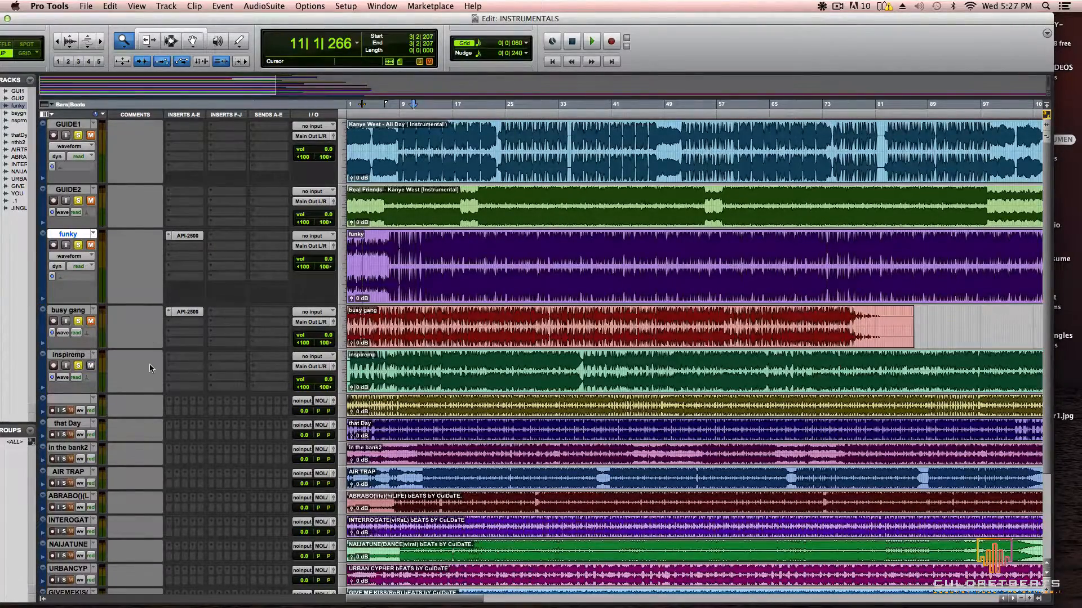
{"action": "key", "text": "space"}
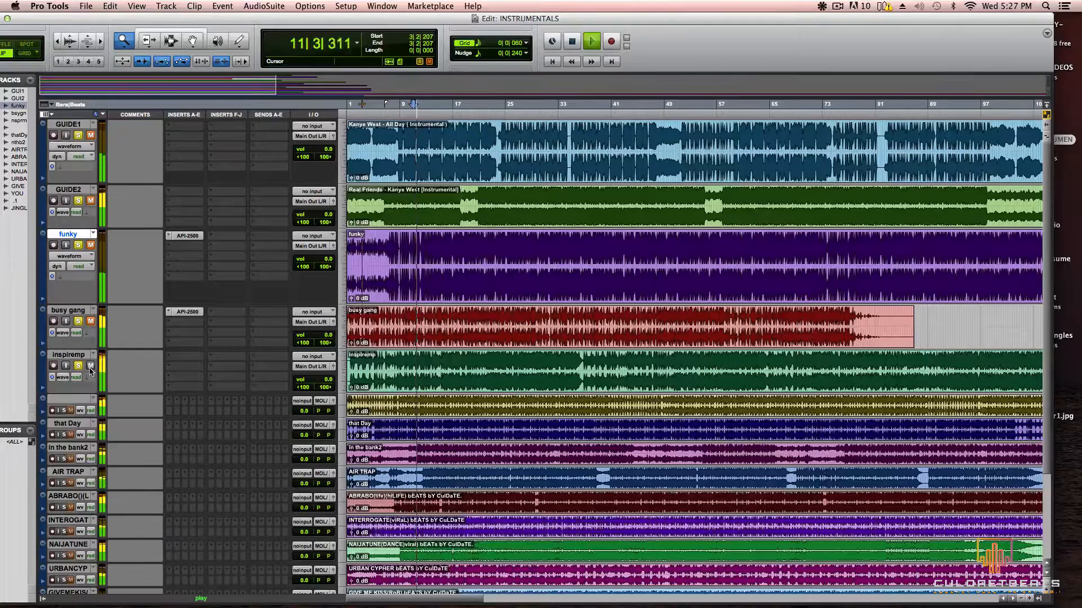
{"action": "key", "text": "space"}
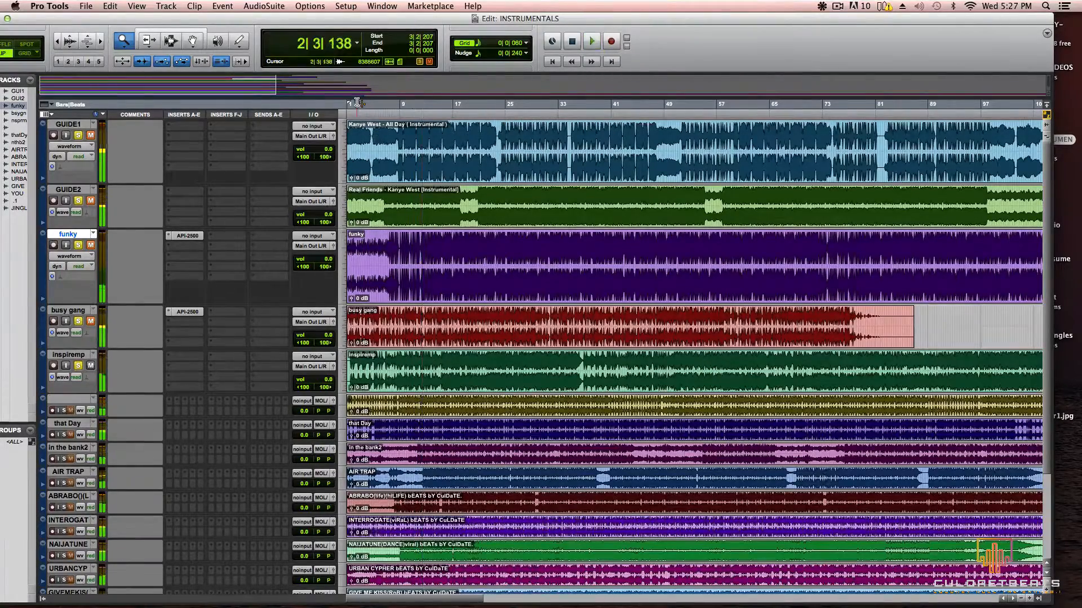
Step: Play the session from bar 1 and about bar 8 to compare the uncompressed inspiremp instrumental with GUIDE1
{"action": "key", "text": "Return"}
{"action": "key", "text": "space"}
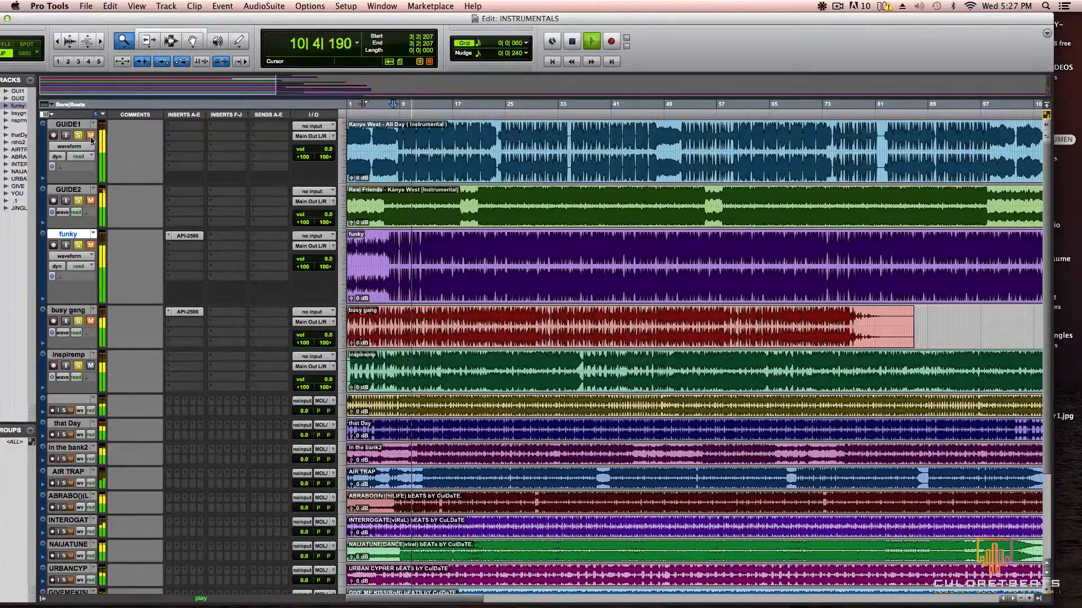
{"action": "key", "text": "space"}
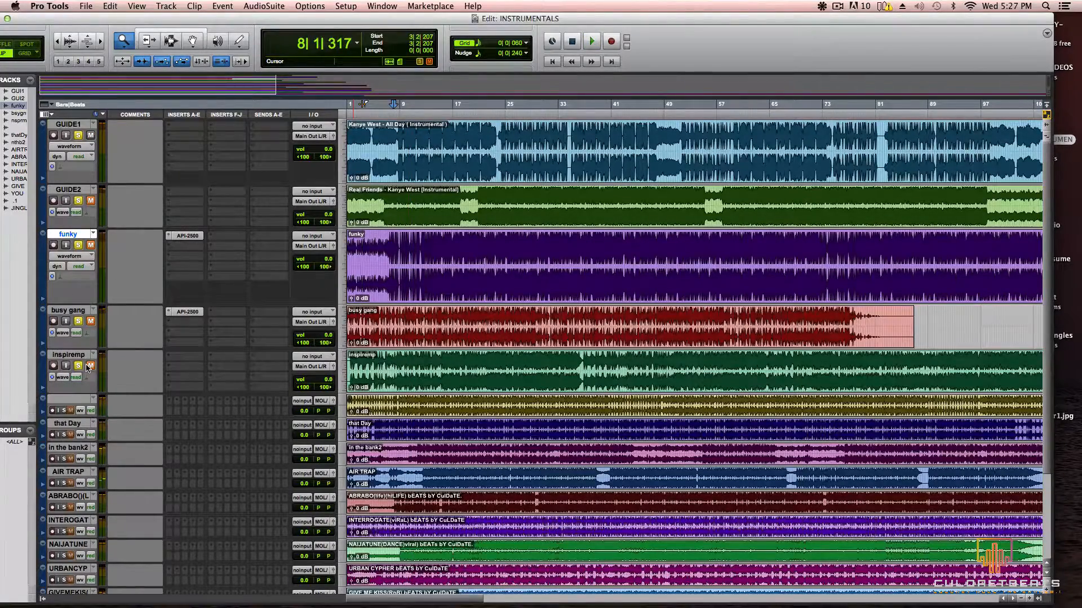
{"action": "key", "text": "space"}
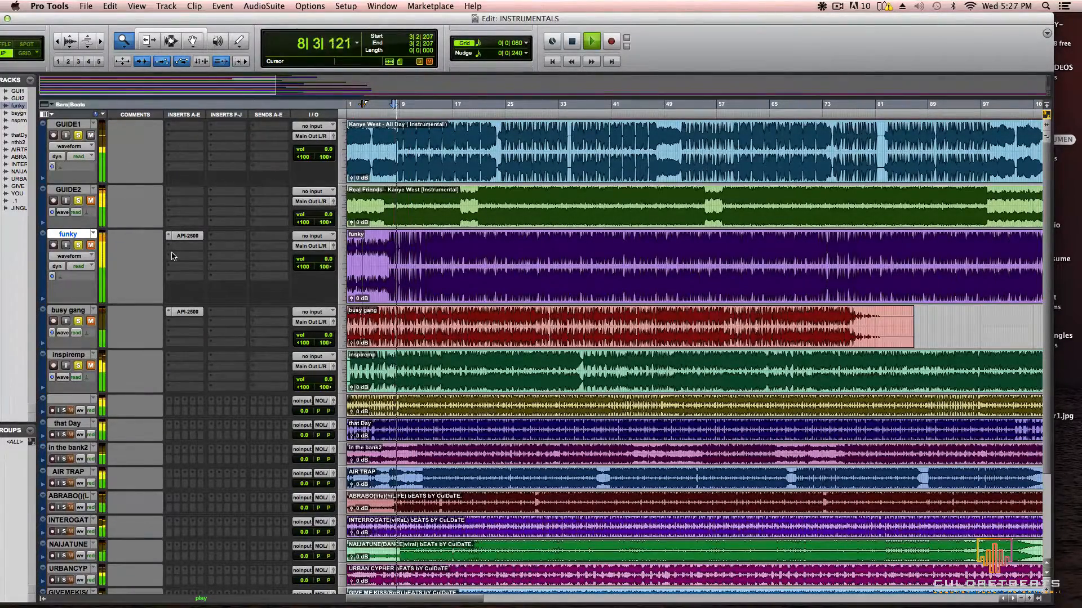
{"action": "key", "text": "space"}
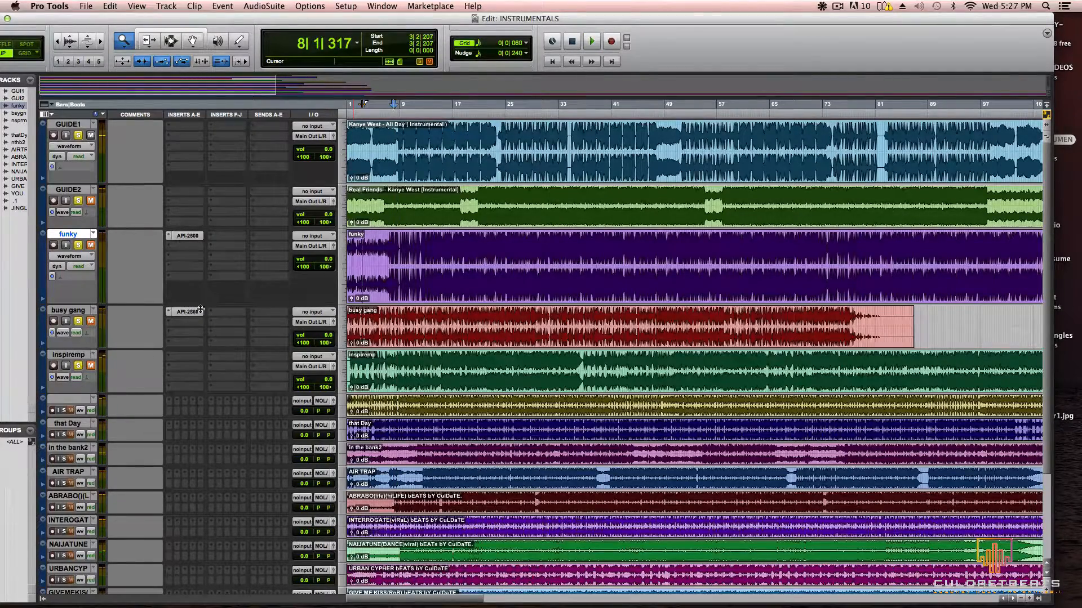
Step: Copy the API-2500 compressor insert from busy gang to the inspiremp track and adjust its release
{"action": "left_click_drag", "start_coordinate": [185, 314], "coordinate": [181, 358]}
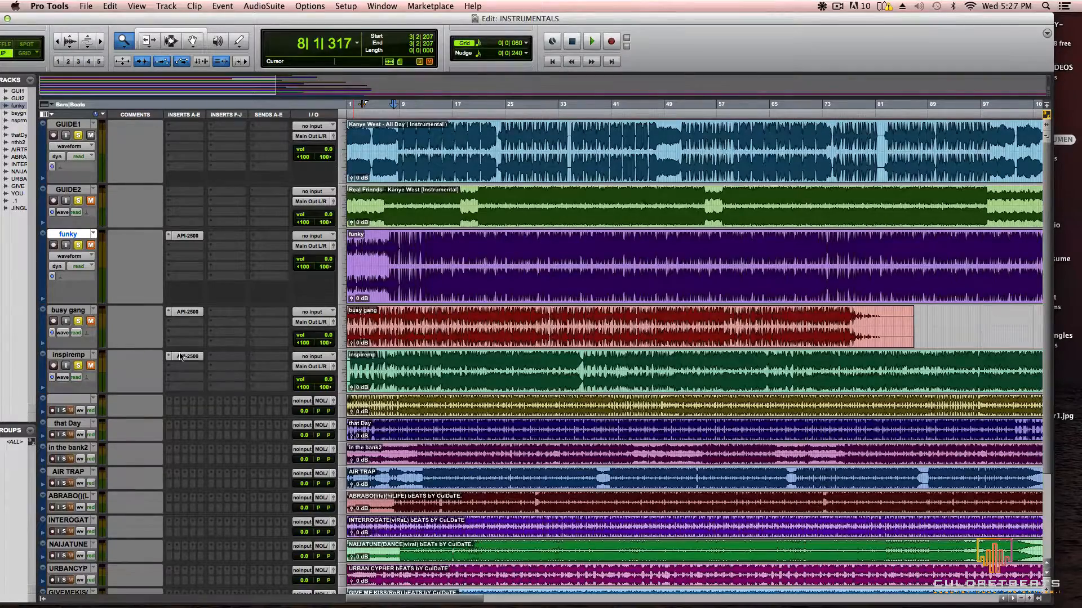
{"action": "left_click", "coordinate": [180, 357]}
{"action": "left_click_drag", "start_coordinate": [556, 279], "coordinate": [557, 272]}
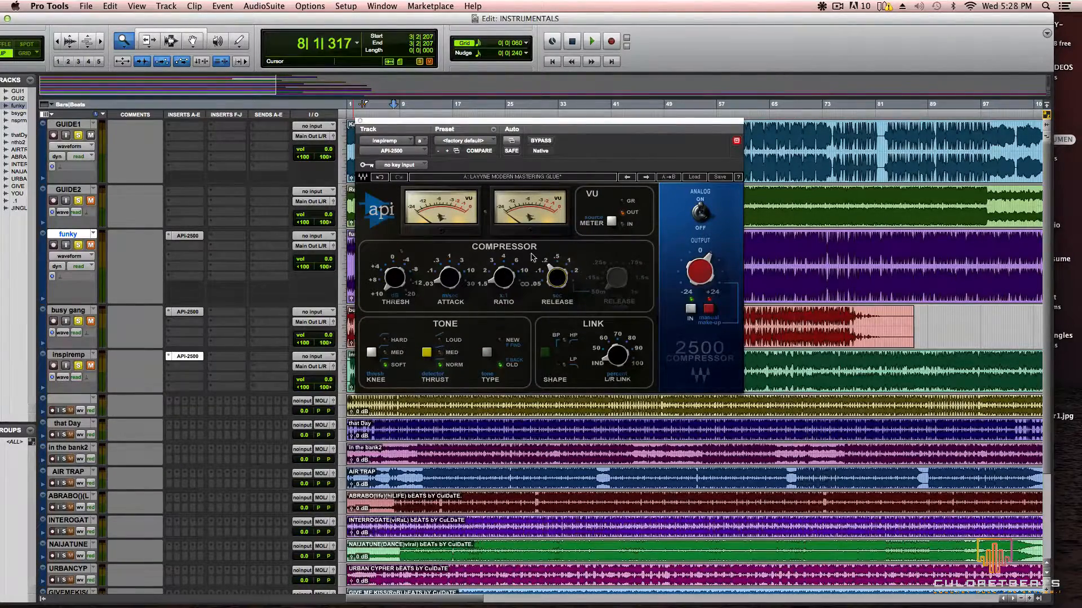
Step: Play from about bar 8 and alternate the mutes of GUIDE1 and inspiremp to compare the compressed beat with the guide
{"action": "key", "text": "space"}
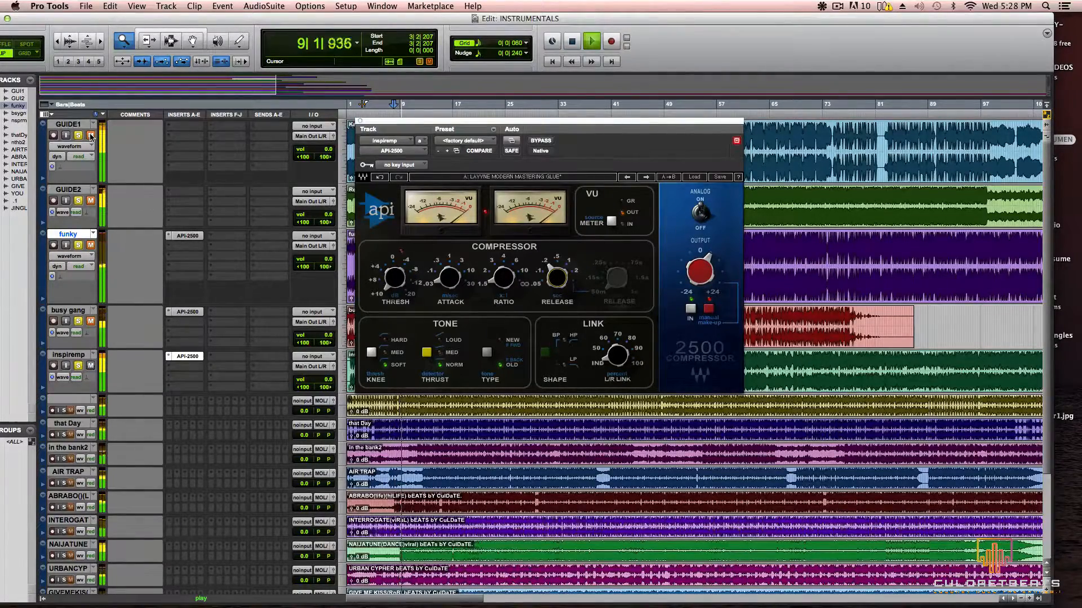
{"action": "left_click", "coordinate": [90, 137]}
{"action": "left_click", "coordinate": [90, 136]}
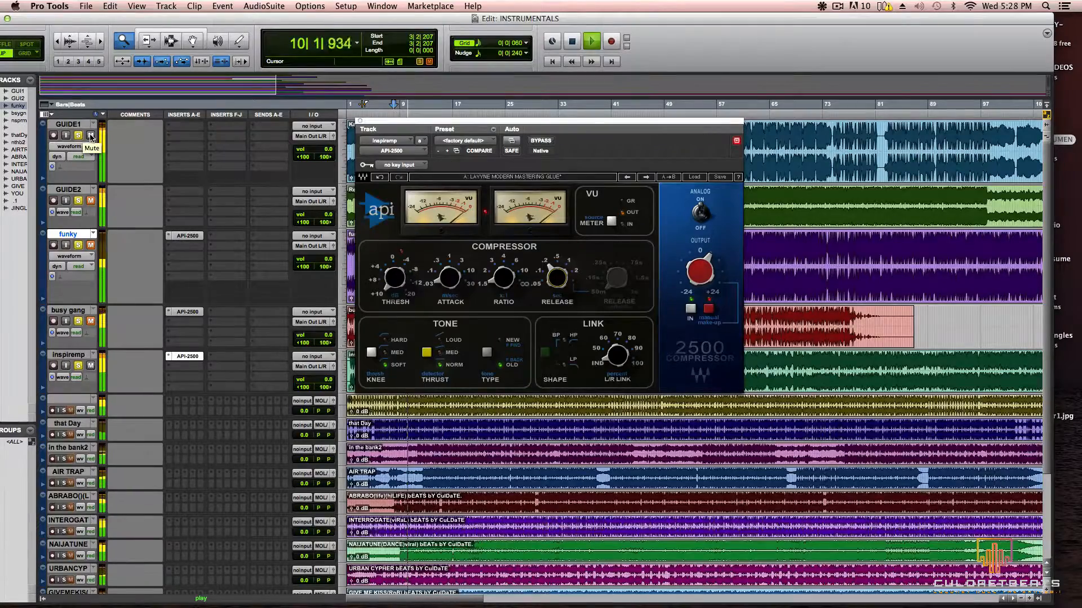
{"action": "left_click", "coordinate": [90, 137]}
{"action": "left_click", "coordinate": [91, 366]}
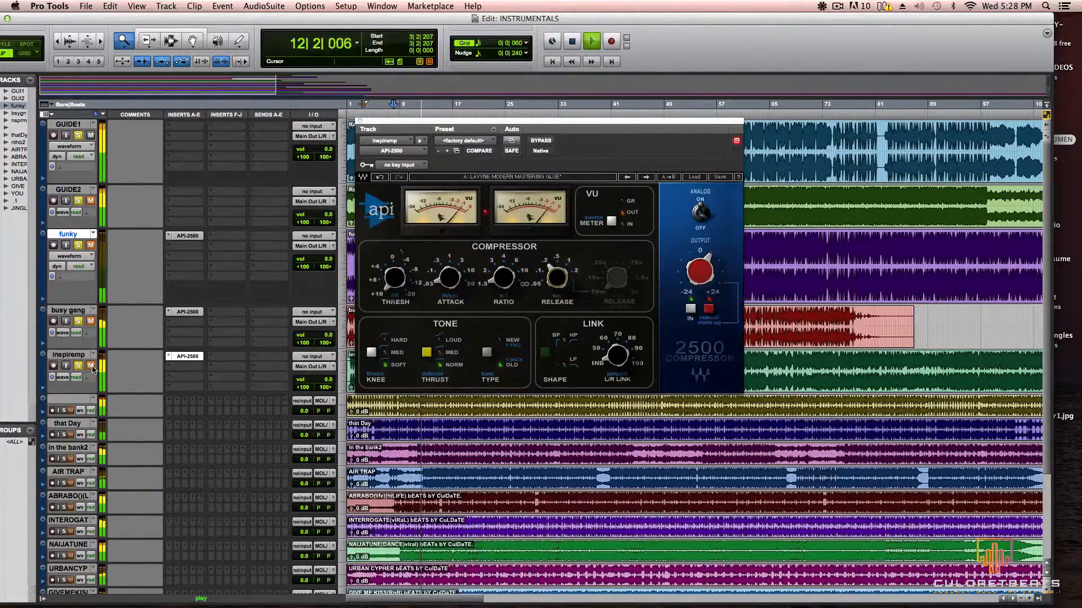
{"action": "left_click", "coordinate": [91, 136]}
{"action": "left_click", "coordinate": [91, 135]}
{"action": "left_click", "coordinate": [90, 366]}
{"action": "left_click", "coordinate": [91, 366]}
{"action": "left_click", "coordinate": [91, 136]}
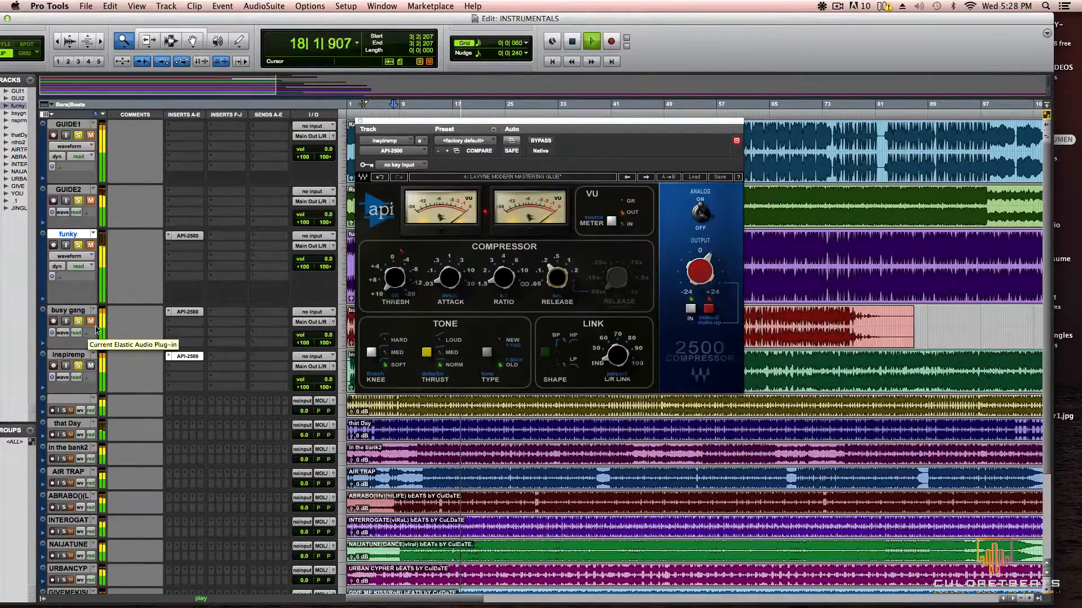
{"action": "left_click", "coordinate": [92, 136]}
{"action": "key", "text": "space"}
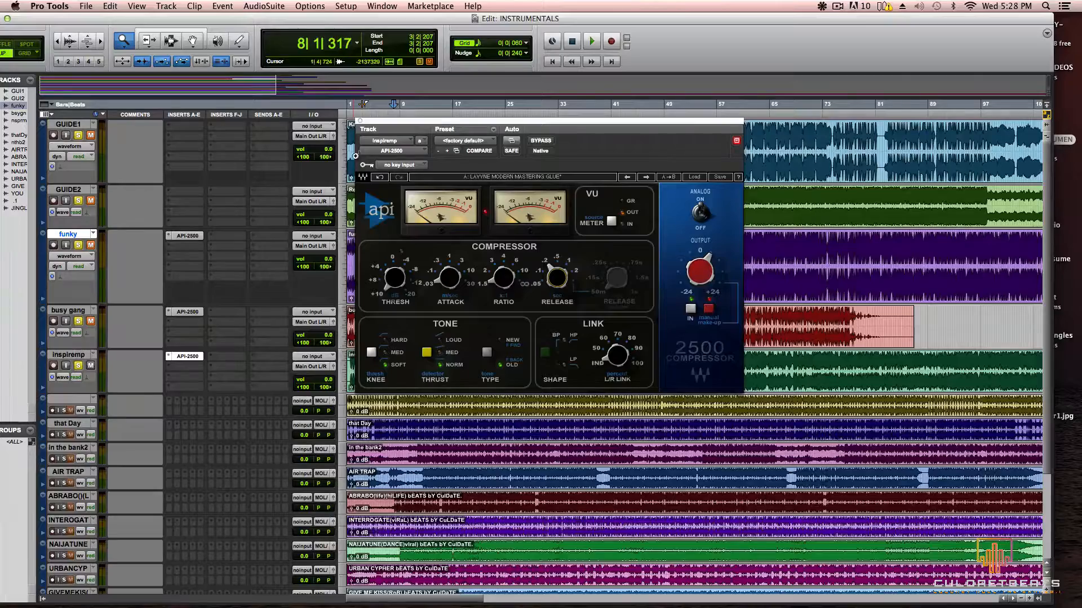
Step: Close the inspiremp compressor window, return to bar 1 and look over the instrumental tracks down to JINGLES
{"action": "left_click", "coordinate": [359, 121]}
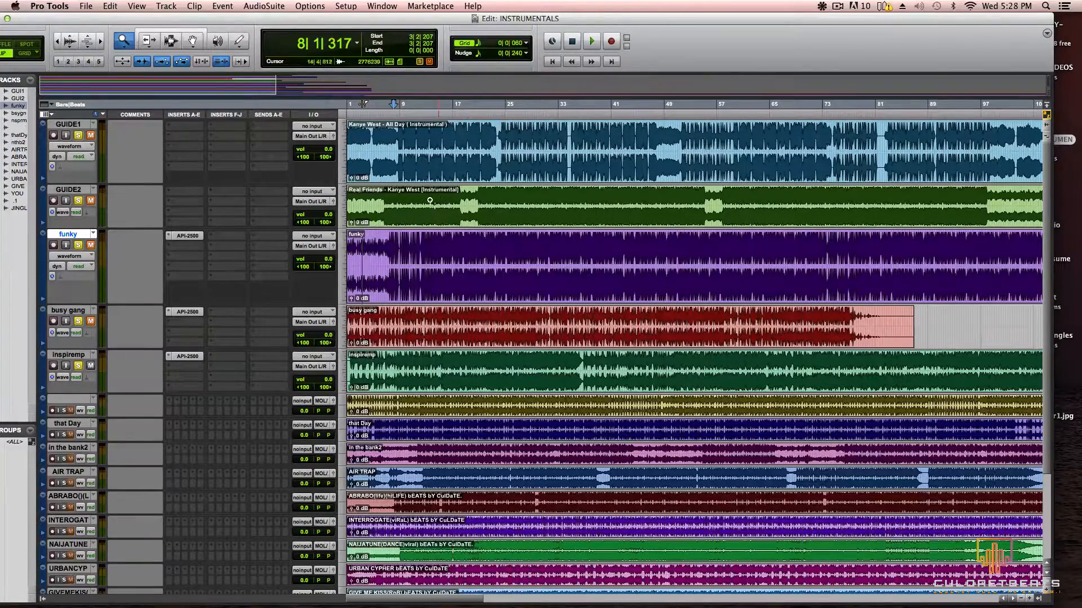
{"action": "left_click", "coordinate": [345, 105]}
{"action": "left_click_drag", "start_coordinate": [355, 108], "coordinate": [670, 109]}
{"action": "left_click_drag", "start_coordinate": [357, 110], "coordinate": [345, 110]}
{"action": "scroll", "coordinate": [725, 366], "scroll_direction": "down", "scroll_amount": 5}
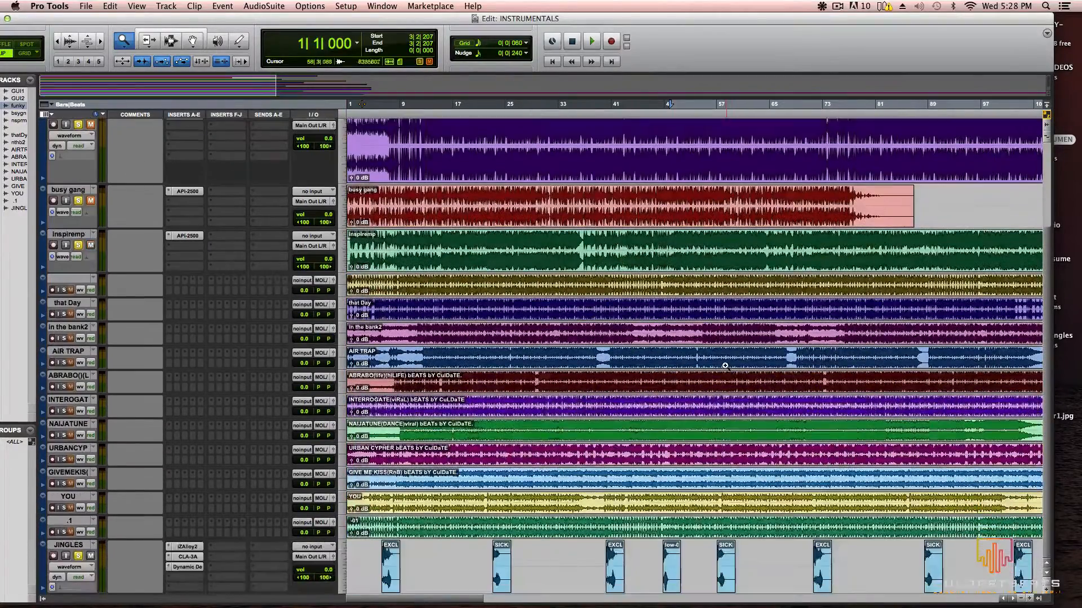
Step: Show the full length of the instrumentals on the timeline, play from bar 1 and return to the start
{"action": "left_click", "coordinate": [1025, 600]}
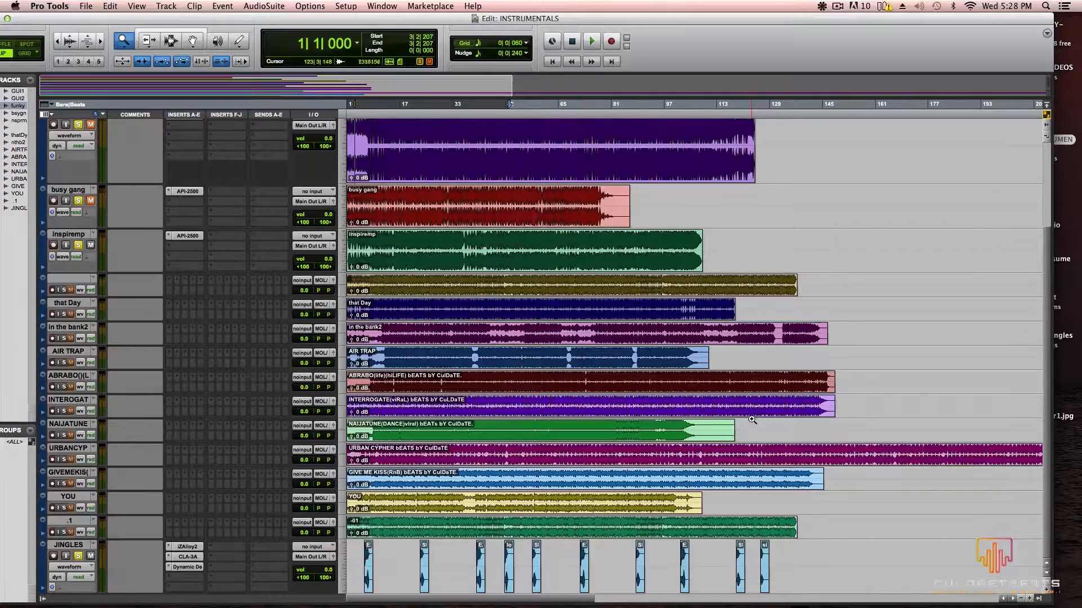
{"action": "key", "text": "space"}
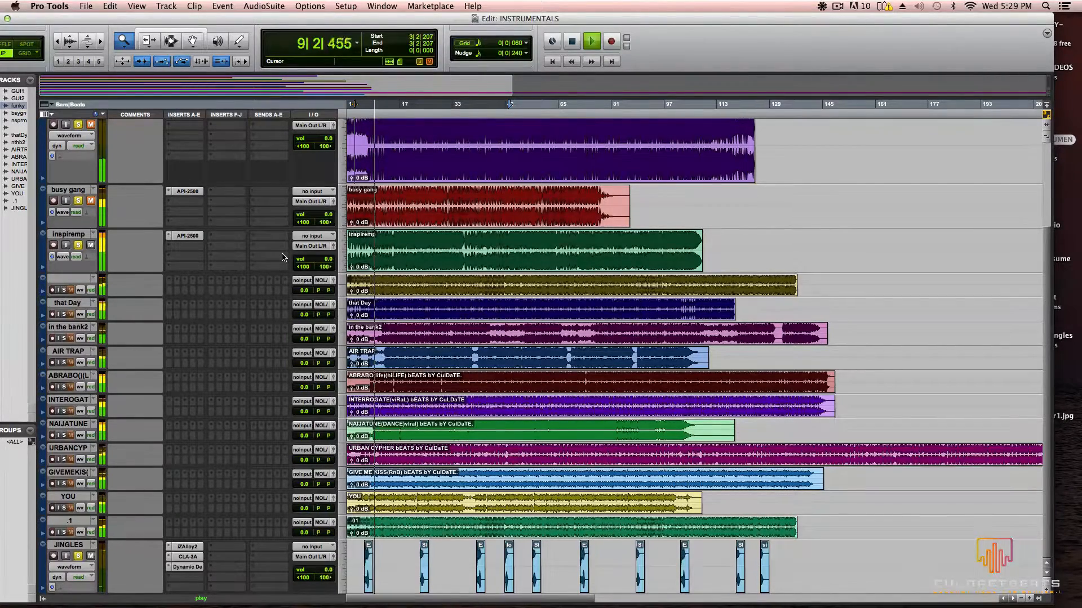
{"action": "key", "text": "space"}
{"action": "key", "text": "Return"}
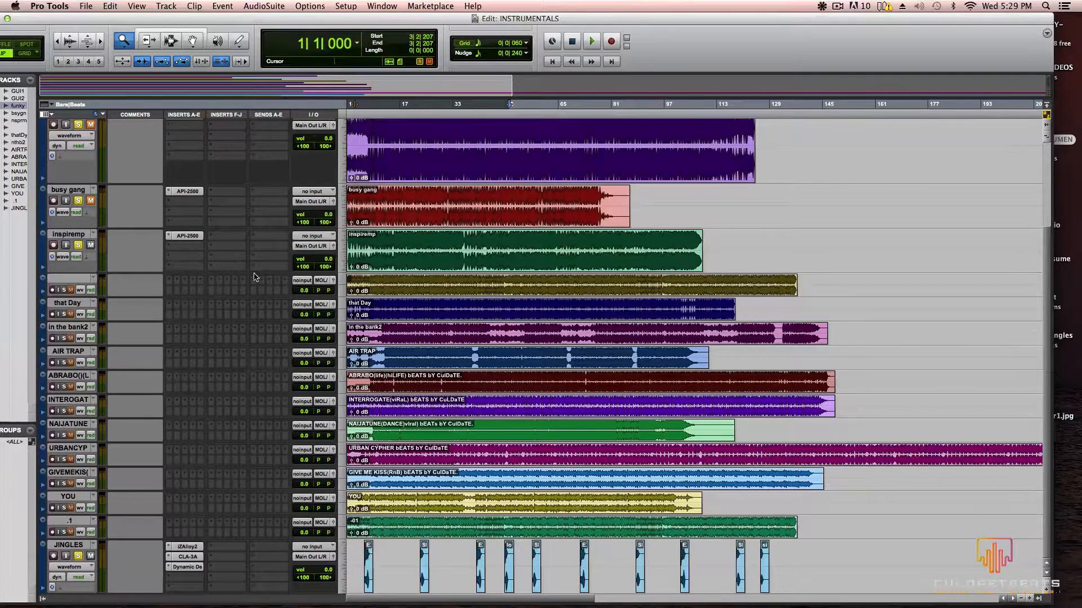
Step: Open the API-2500 compressor on the inspiremp track and play from bar 1 to watch its VU meters
{"action": "left_click", "coordinate": [187, 236]}
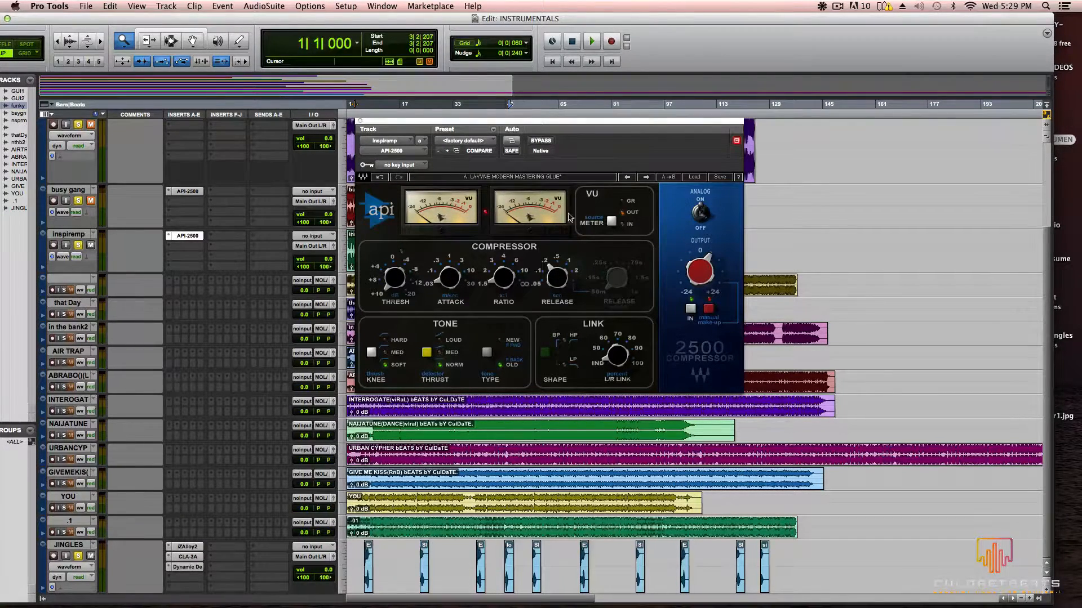
{"action": "key", "text": "space"}
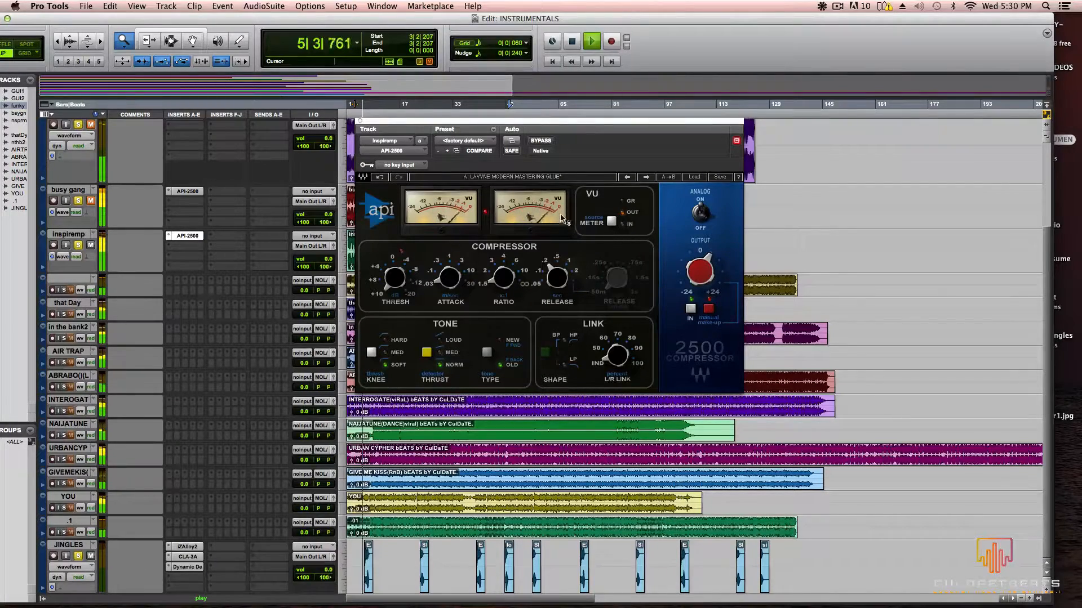
{"action": "key", "text": "space"}
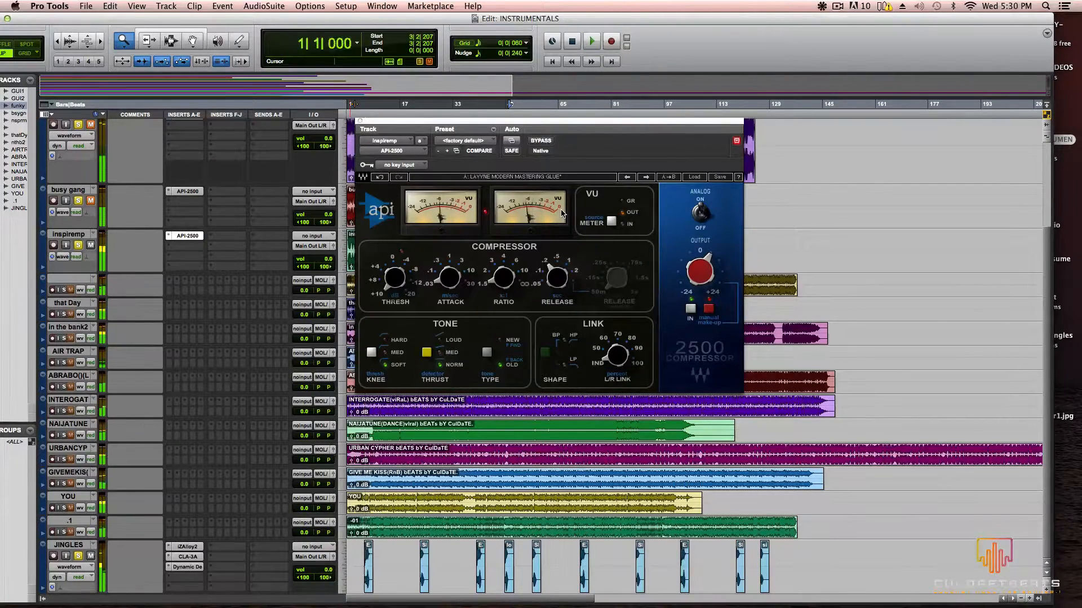
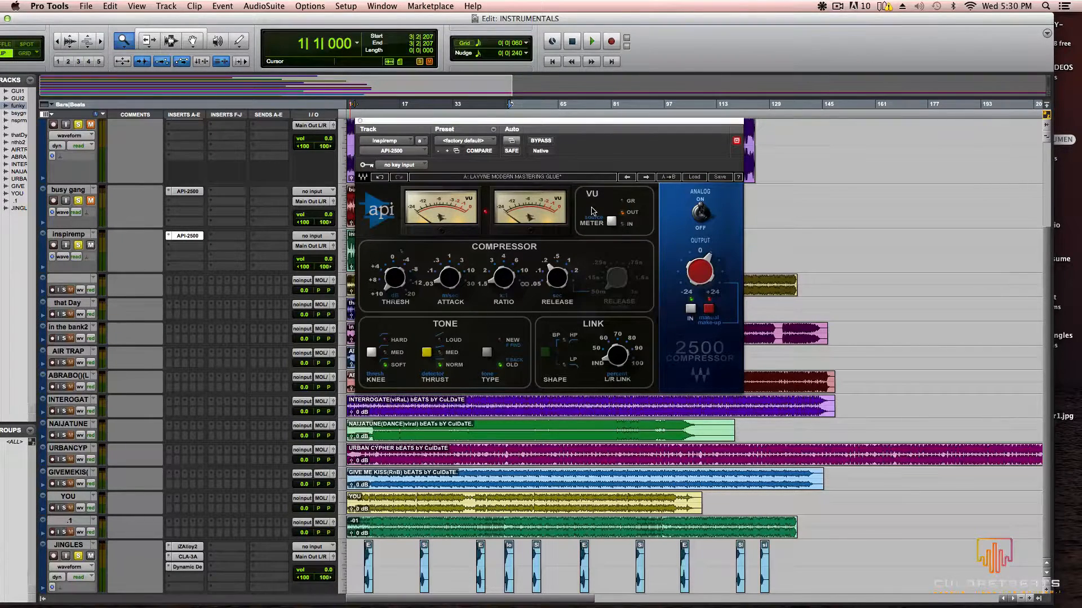
Step: Play from bar 1 and toggle the mutes of inspiremp and GUIDE1 to compare the compressed beat with the guide
{"action": "key", "text": "space"}
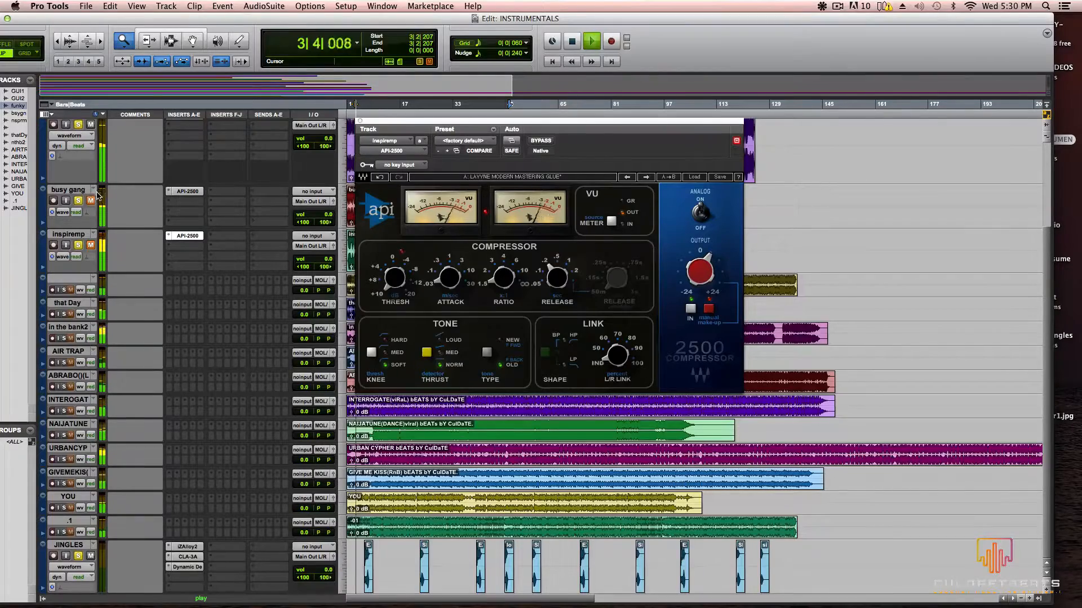
{"action": "scroll", "coordinate": [94, 169], "scroll_direction": "up", "scroll_amount": 3}
{"action": "left_click", "coordinate": [90, 245]}
{"action": "left_click", "coordinate": [91, 136]}
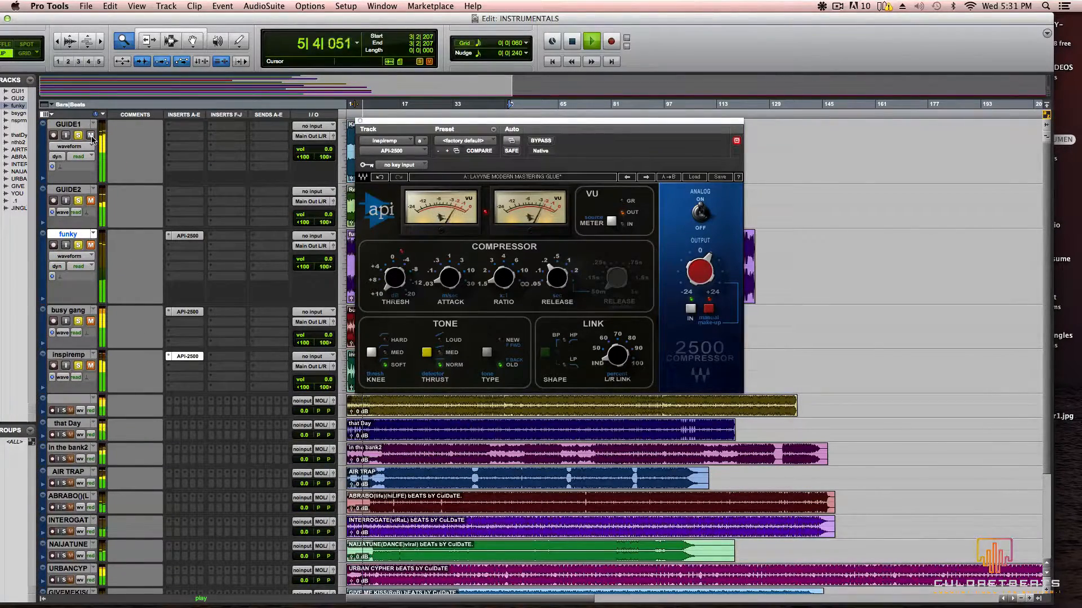
{"action": "key", "text": "space"}
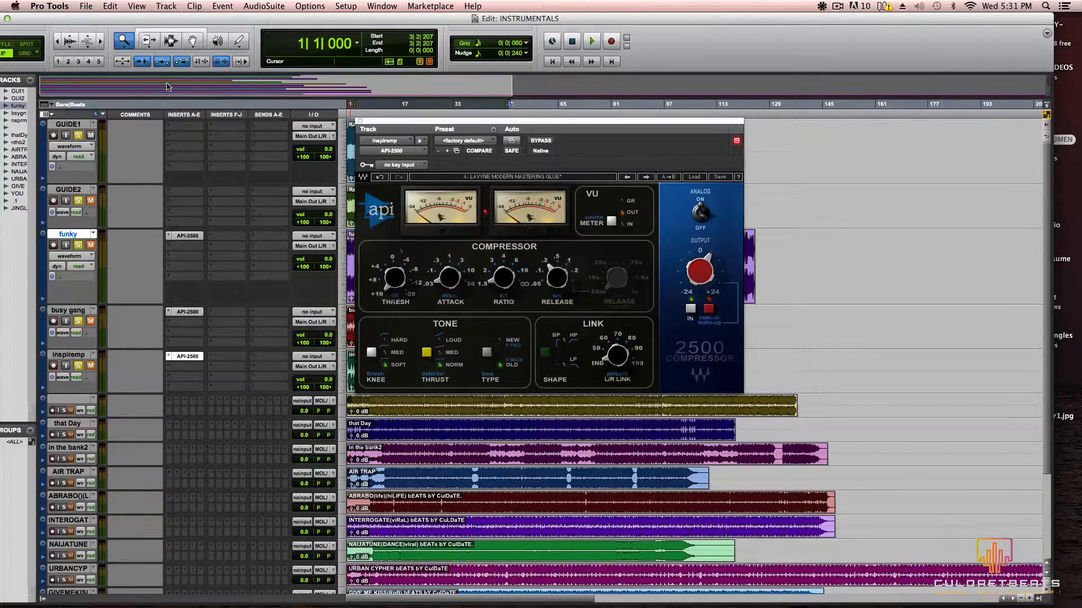
Step: Save the INSTRUMENTALS session and close the inspiremp compressor window
{"action": "left_click", "coordinate": [87, 7]}
{"action": "left_click", "coordinate": [116, 68]}
{"action": "left_click_drag", "start_coordinate": [257, 23], "coordinate": [286, 23]}
{"action": "left_click", "coordinate": [361, 122]}
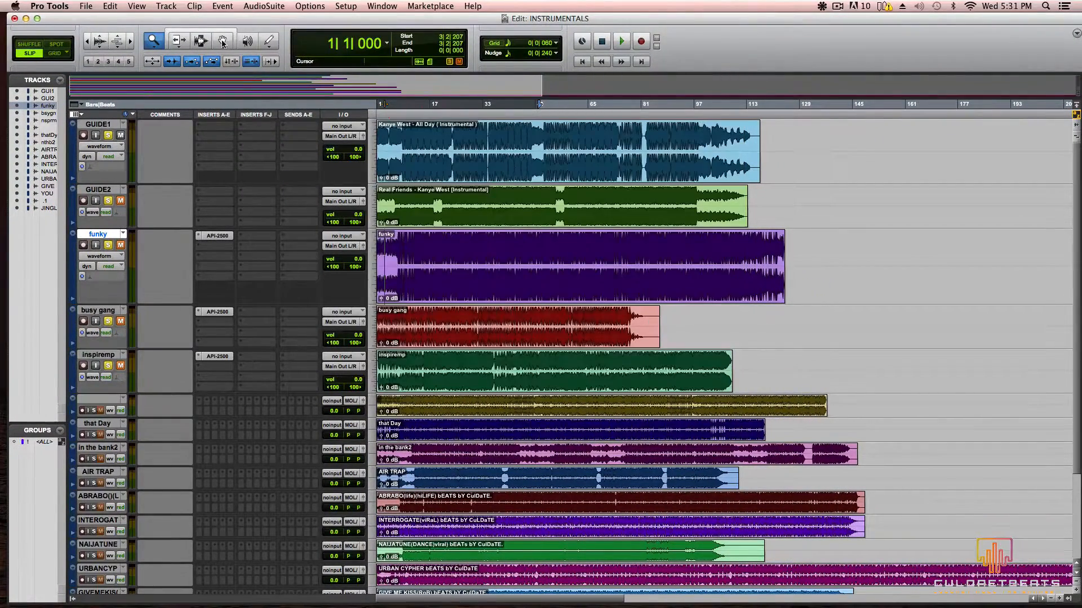
Step: Open the settings for bouncing the session to disk
{"action": "left_click", "coordinate": [168, 7]}
{"action": "mouse_move", "coordinate": [82, 10]}
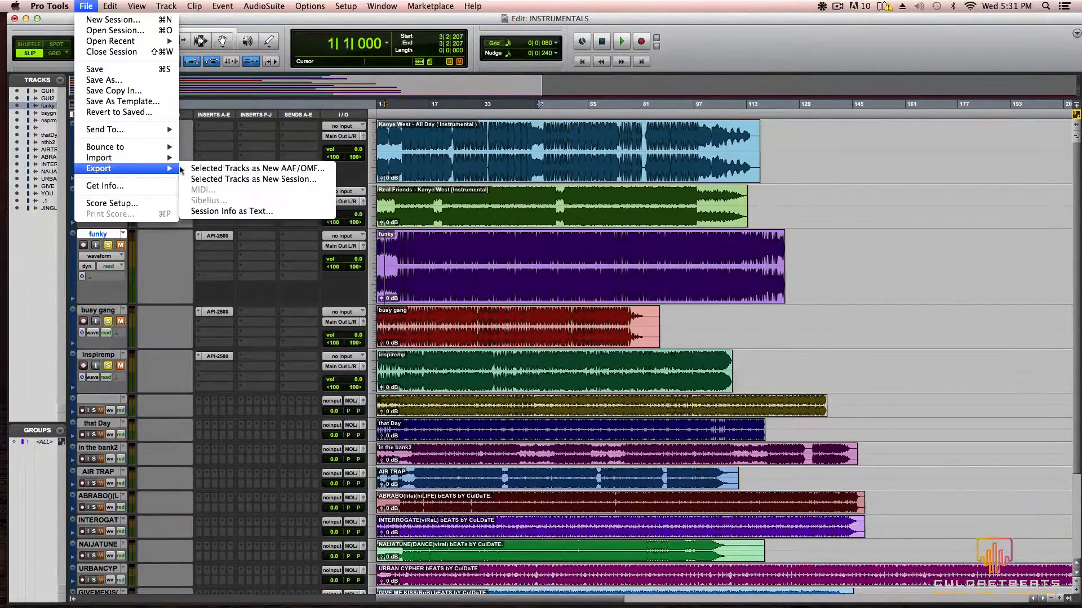
{"action": "mouse_move", "coordinate": [165, 147]}
{"action": "left_click", "coordinate": [208, 137]}
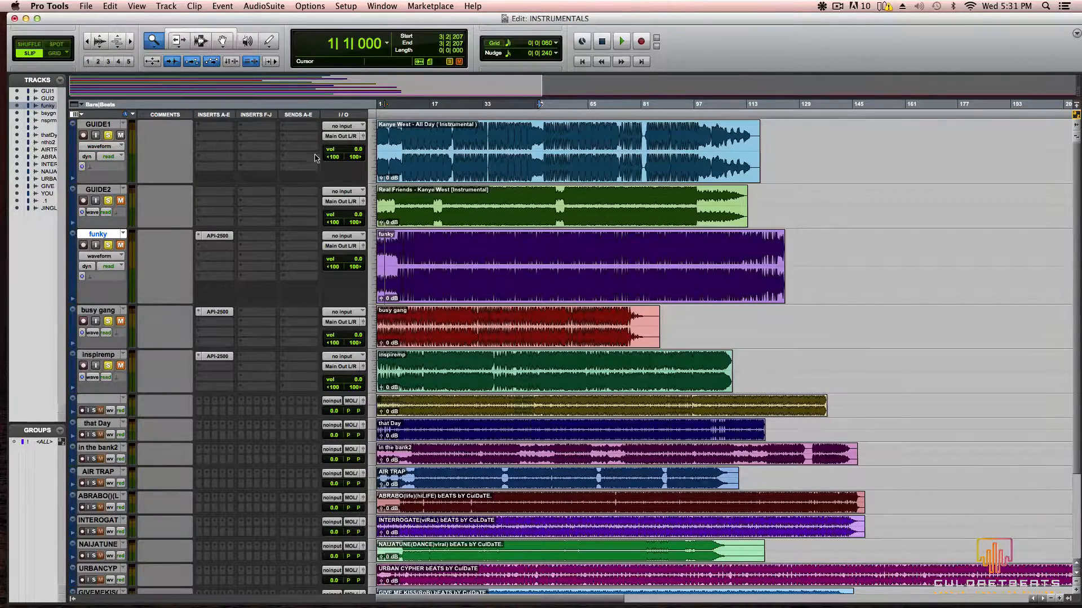
{"action": "left_click", "coordinate": [86, 6]}
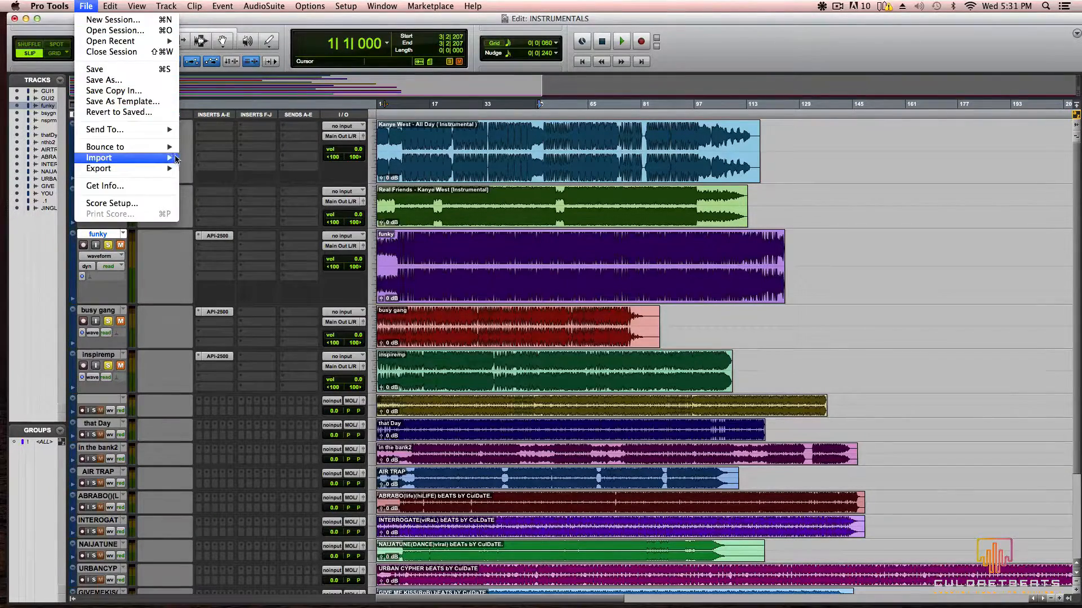
{"action": "mouse_move", "coordinate": [163, 147]}
{"action": "left_click", "coordinate": [210, 148]}
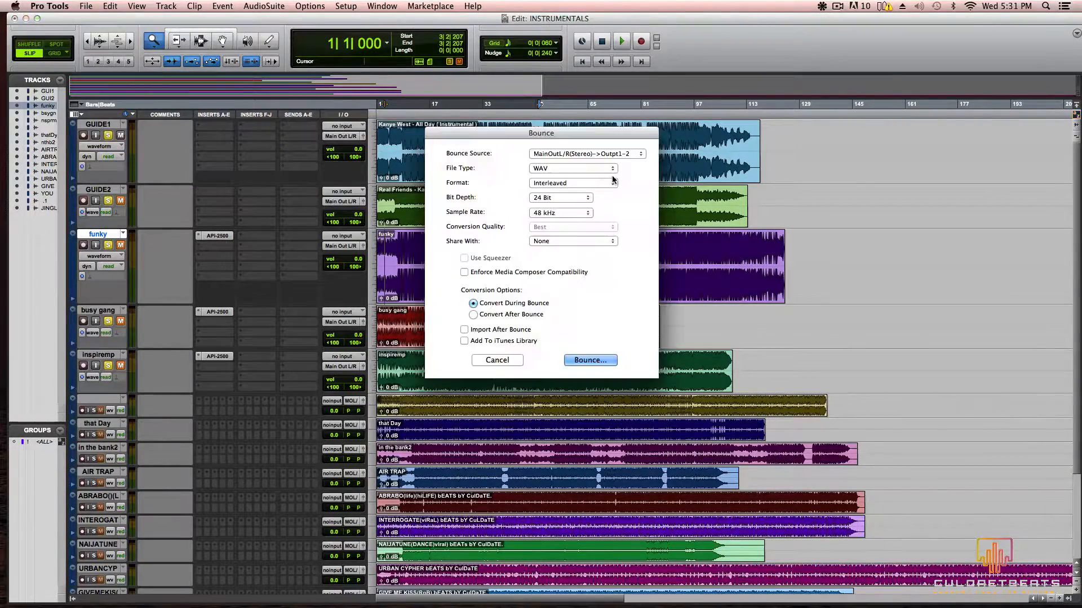
Step: Review the available bounce file types and set the file type to MP3
{"action": "left_click", "coordinate": [582, 171]}
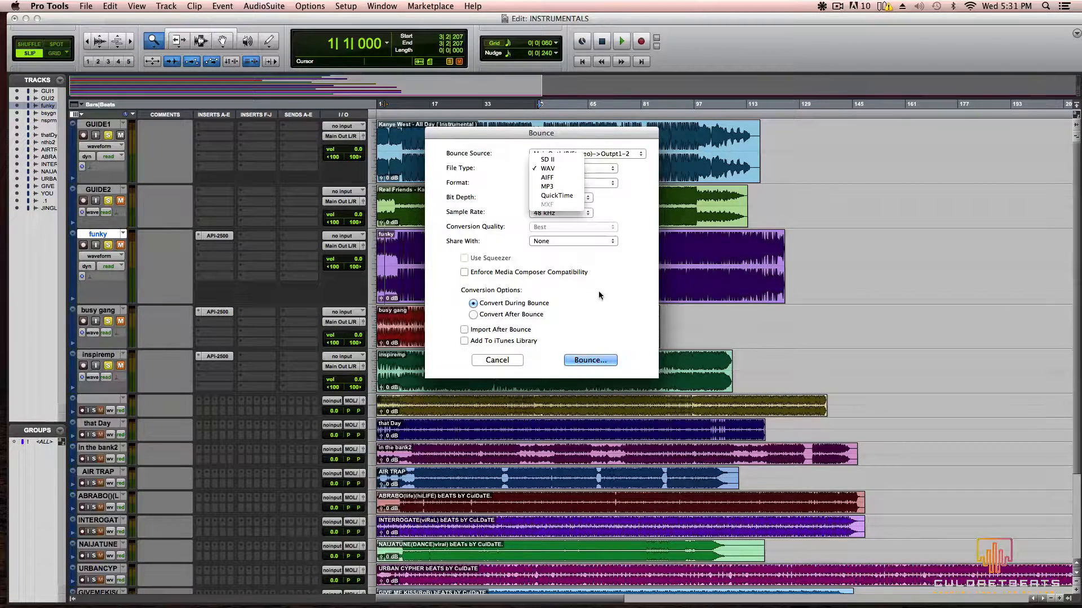
{"action": "left_click", "coordinate": [621, 296]}
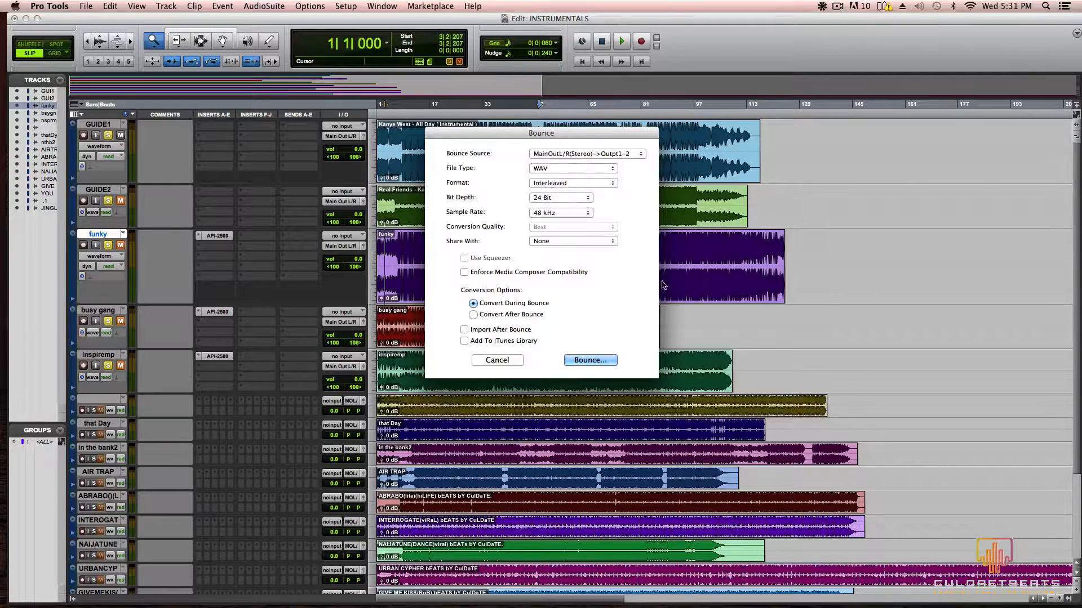
{"action": "left_click", "coordinate": [566, 198]}
{"action": "left_click", "coordinate": [562, 189]}
{"action": "left_click", "coordinate": [562, 168]}
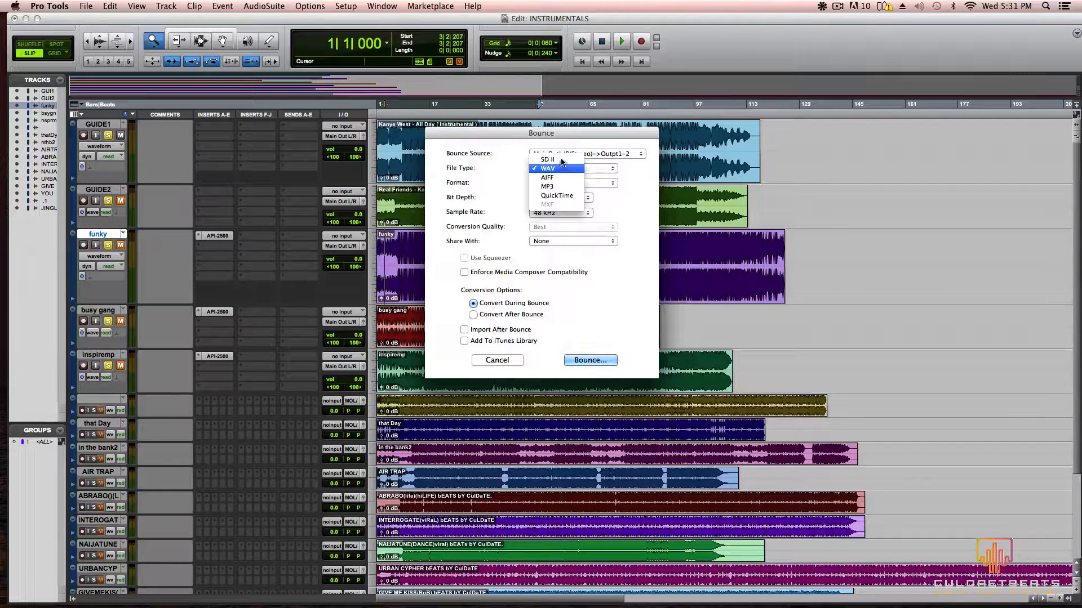
{"action": "left_click", "coordinate": [555, 187]}
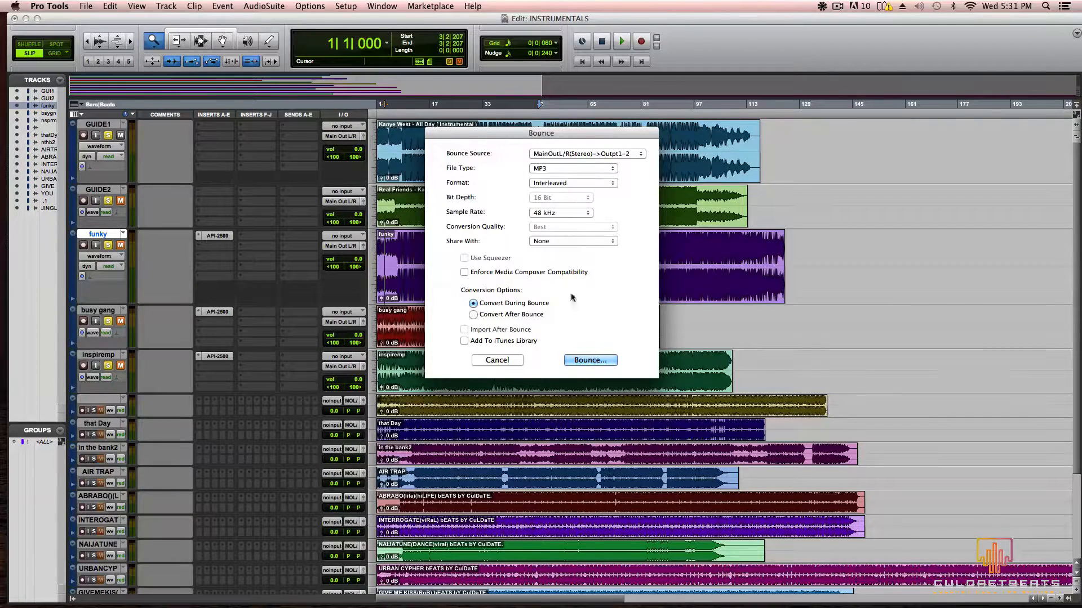
Step: Review the MP3 encoding speed and ID3 tag types, keeping the highest-quality encoding, and cancel the bounce
{"action": "left_click", "coordinate": [599, 363]}
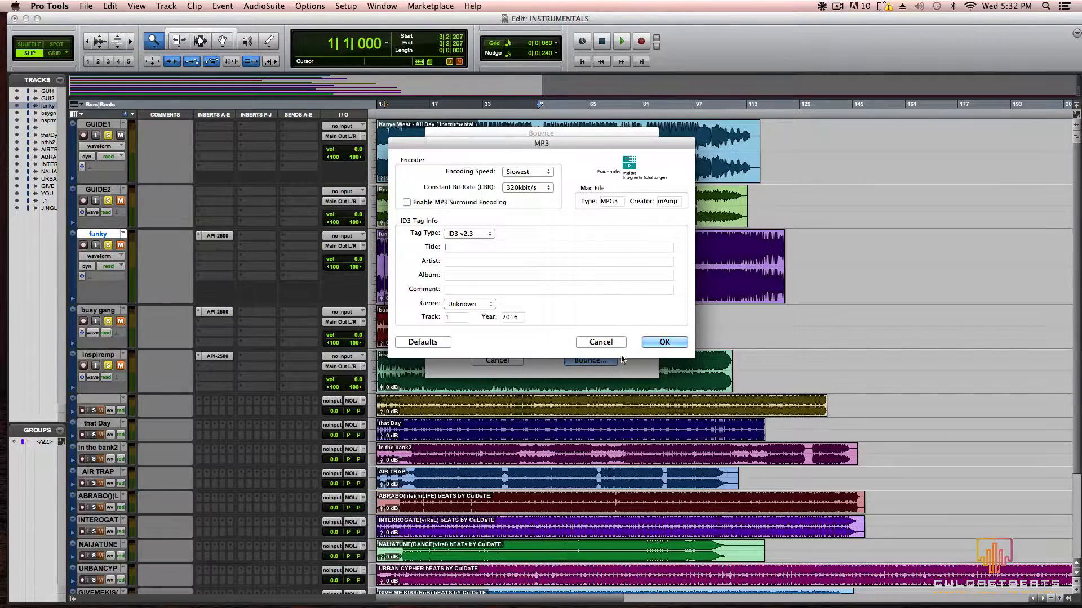
{"action": "left_click", "coordinate": [529, 172]}
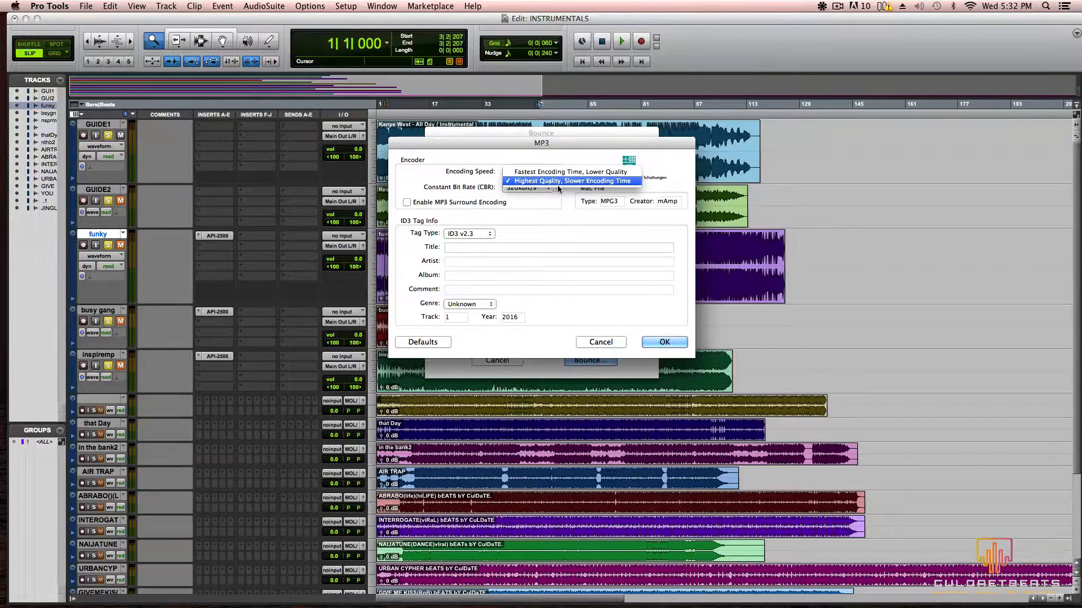
{"action": "left_click", "coordinate": [604, 182]}
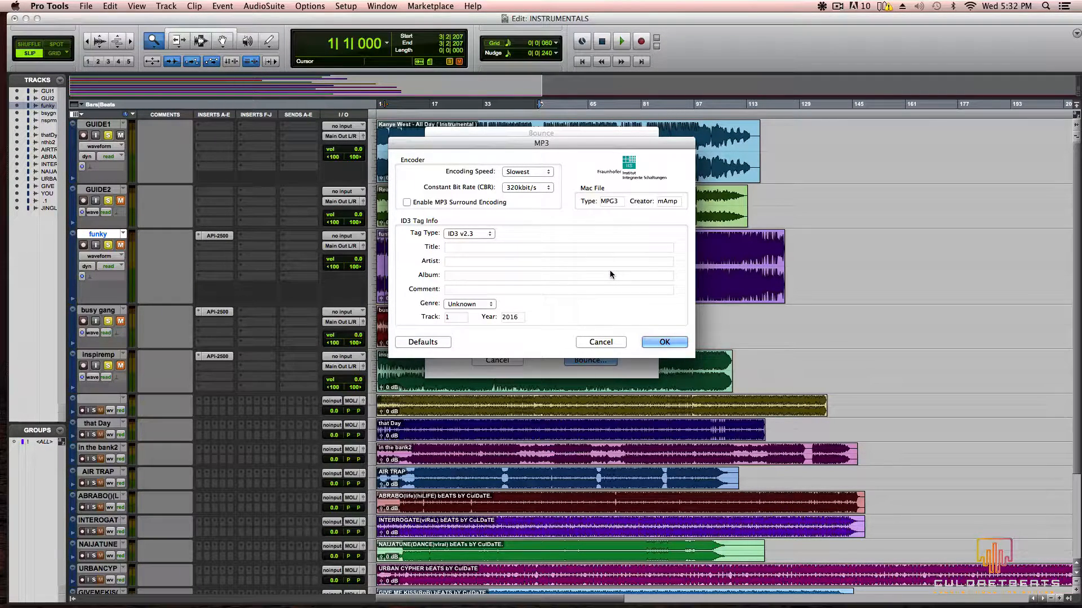
{"action": "left_click", "coordinate": [478, 234]}
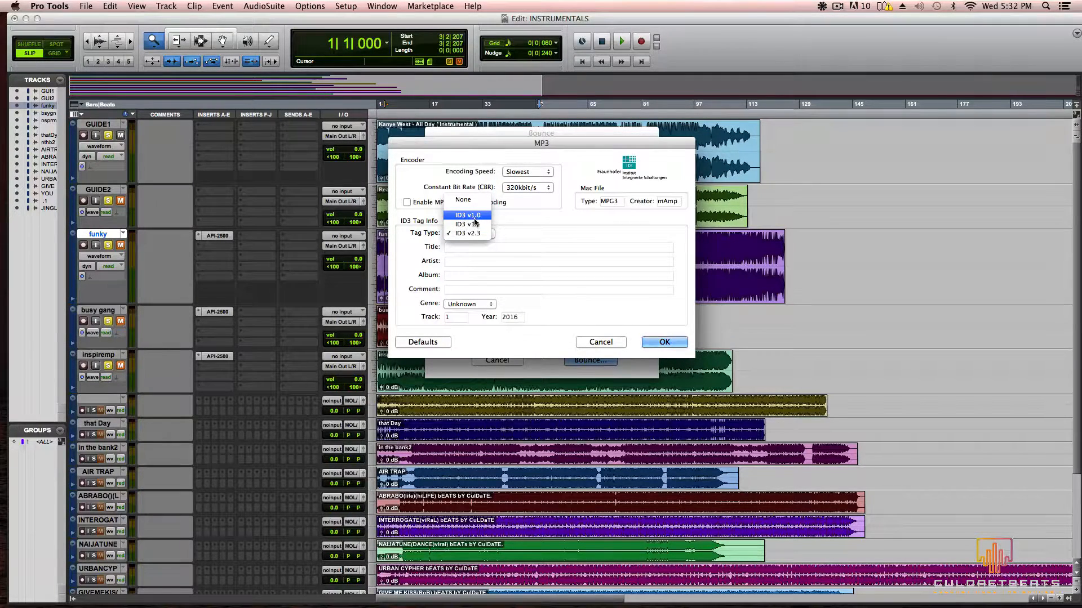
{"action": "left_click", "coordinate": [575, 228]}
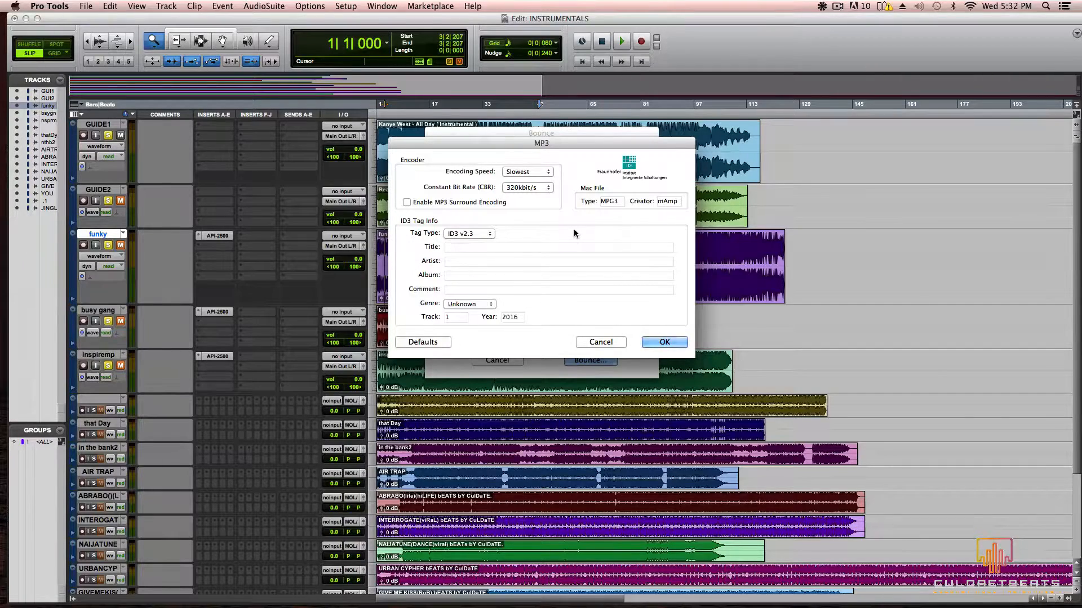
{"action": "left_click", "coordinate": [607, 346]}
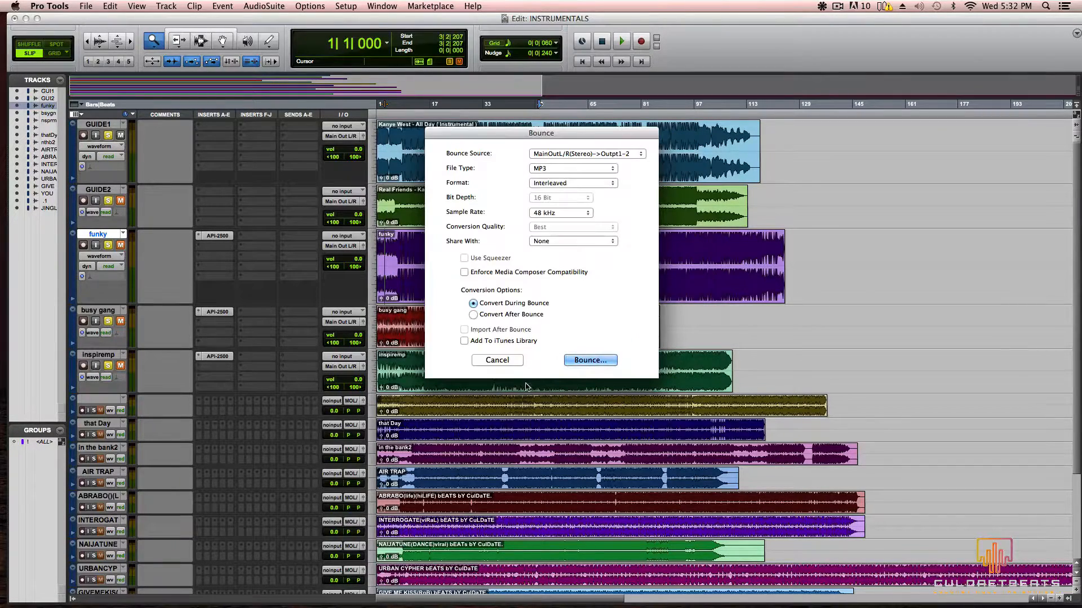
{"action": "left_click", "coordinate": [498, 361]}
Step: Open the desktop folder "with jingles" to check its contents and close it again
{"action": "scroll", "coordinate": [640, 356], "scroll_direction": "down", "scroll_amount": 5}
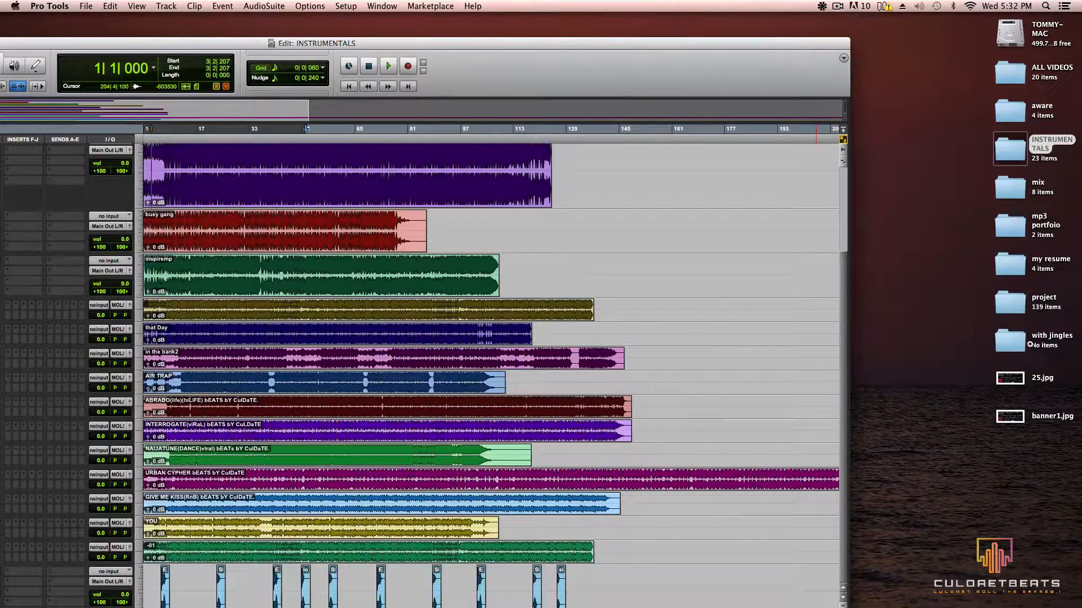
{"action": "double_click", "coordinate": [1009, 349]}
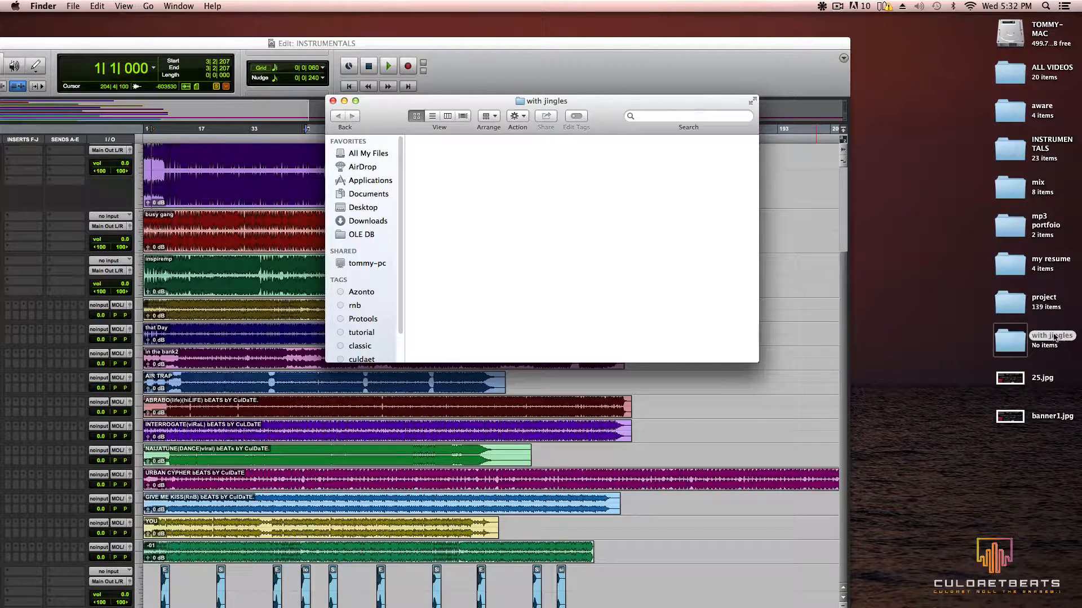
{"action": "left_click", "coordinate": [332, 101]}
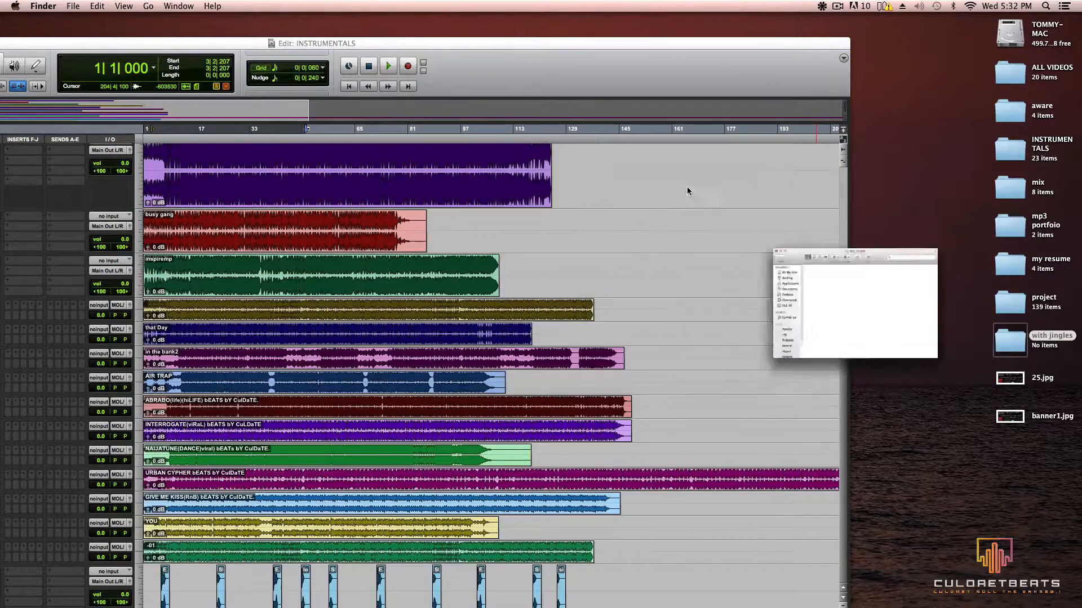
{"action": "right_click", "coordinate": [1002, 466]}
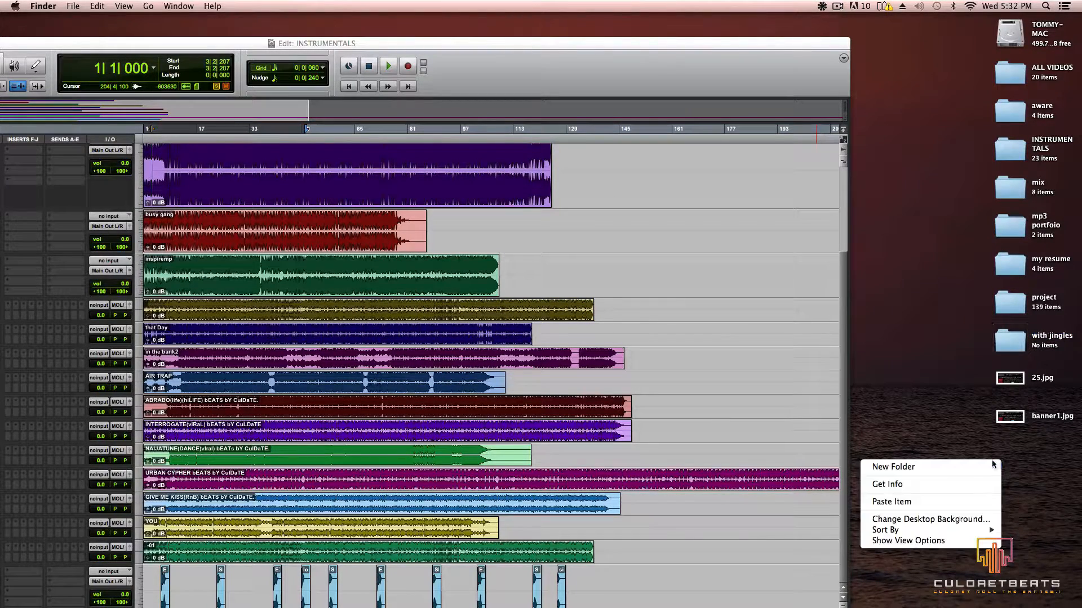
{"action": "left_click", "coordinate": [1041, 460]}
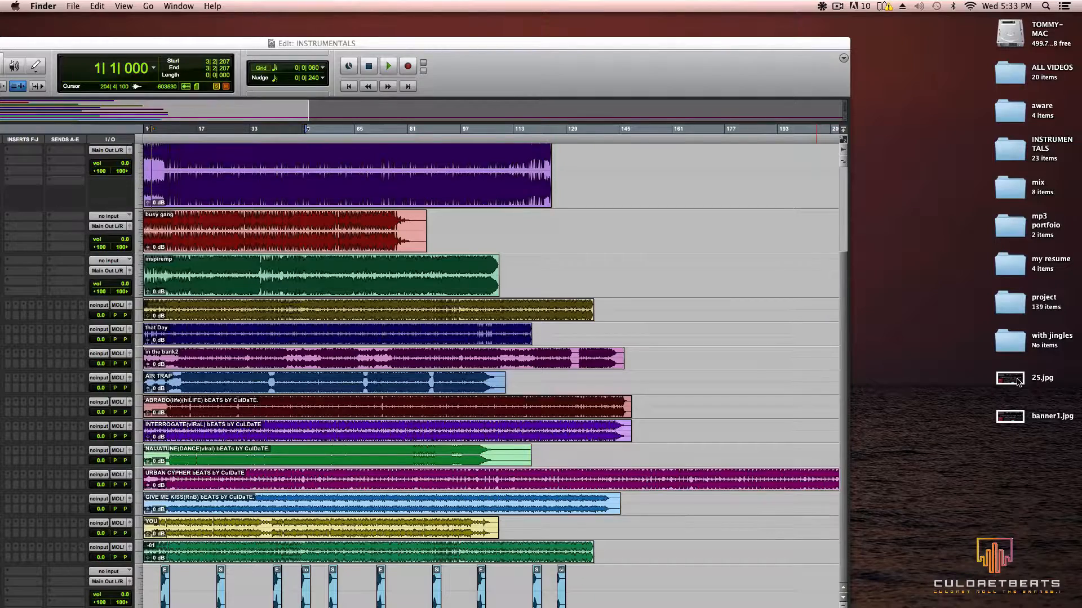
Step: Switch to Photoshop to show banner1.psd, minimize it and switch to the Culdaet beat store site in Safari
{"action": "double_click", "coordinate": [445, 46]}
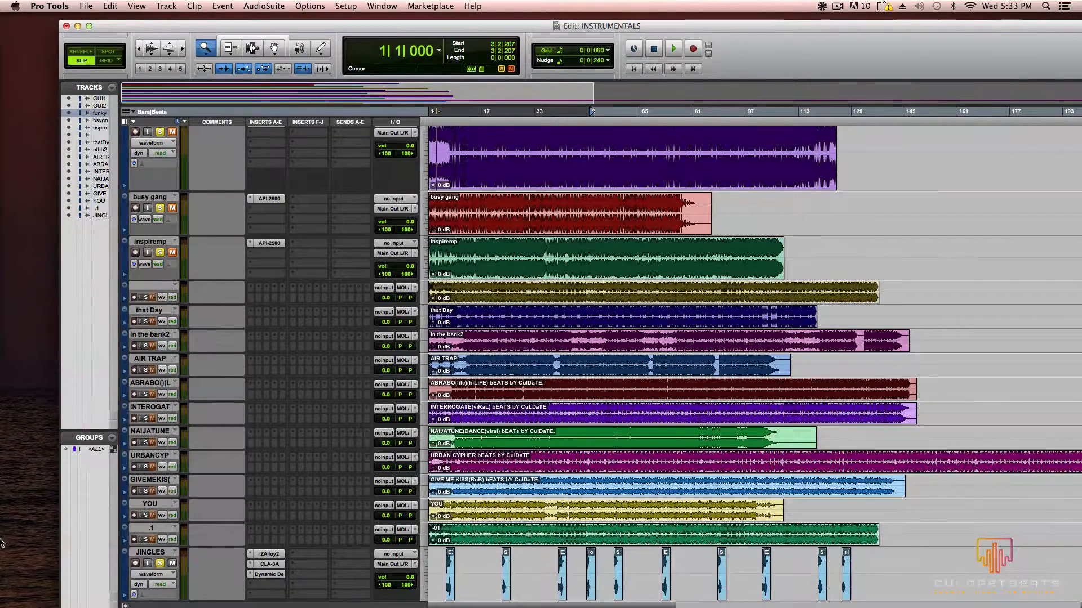
{"action": "mouse_move", "coordinate": [2, 543]}
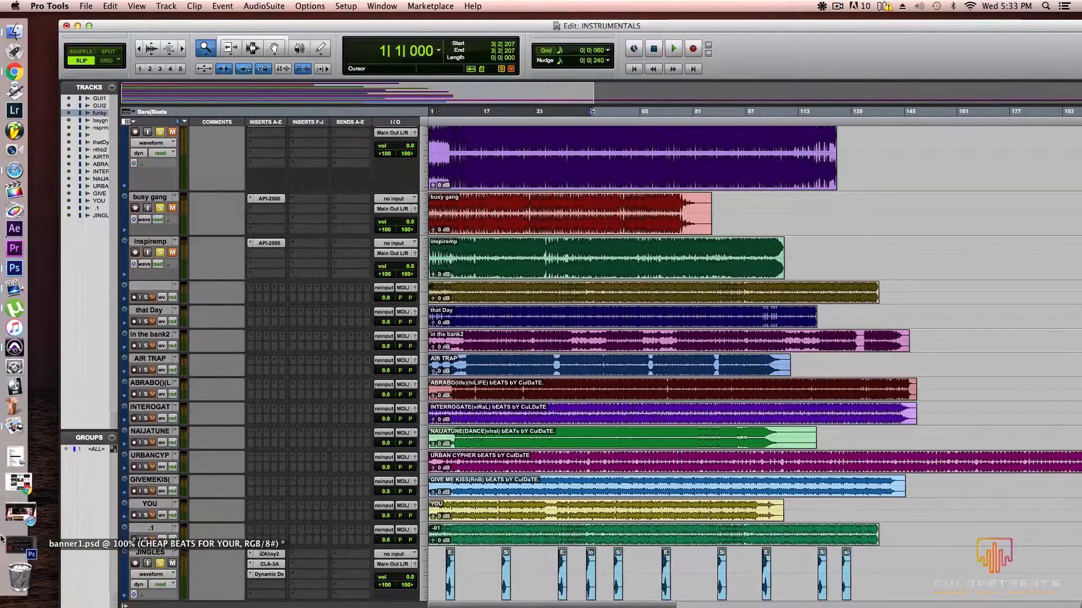
{"action": "left_click", "coordinate": [2, 544]}
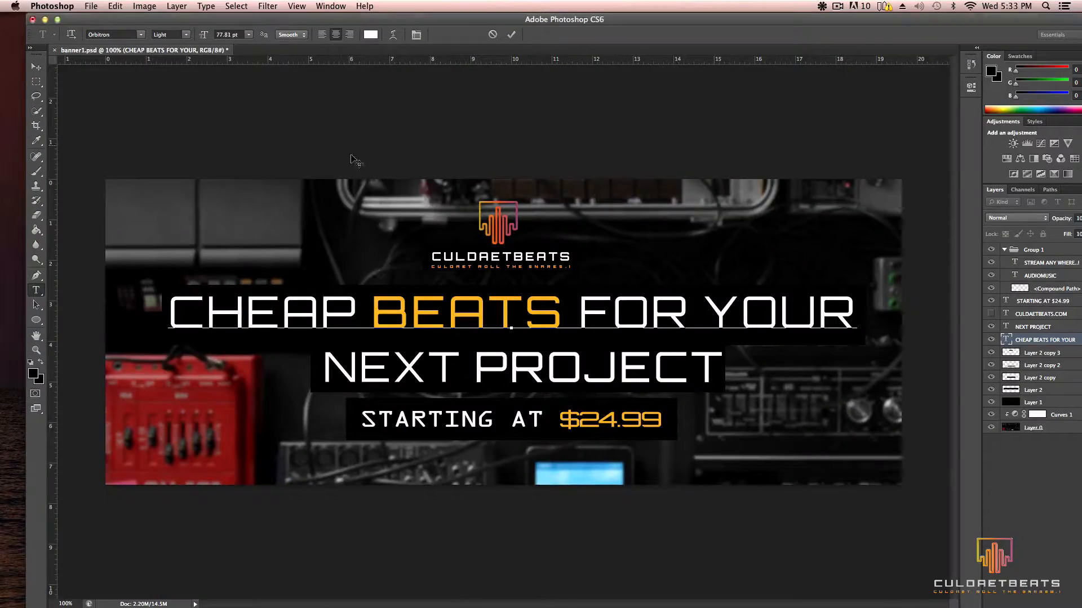
{"action": "left_click_drag", "start_coordinate": [192, 23], "coordinate": [196, 37]}
{"action": "left_click", "coordinate": [48, 34]}
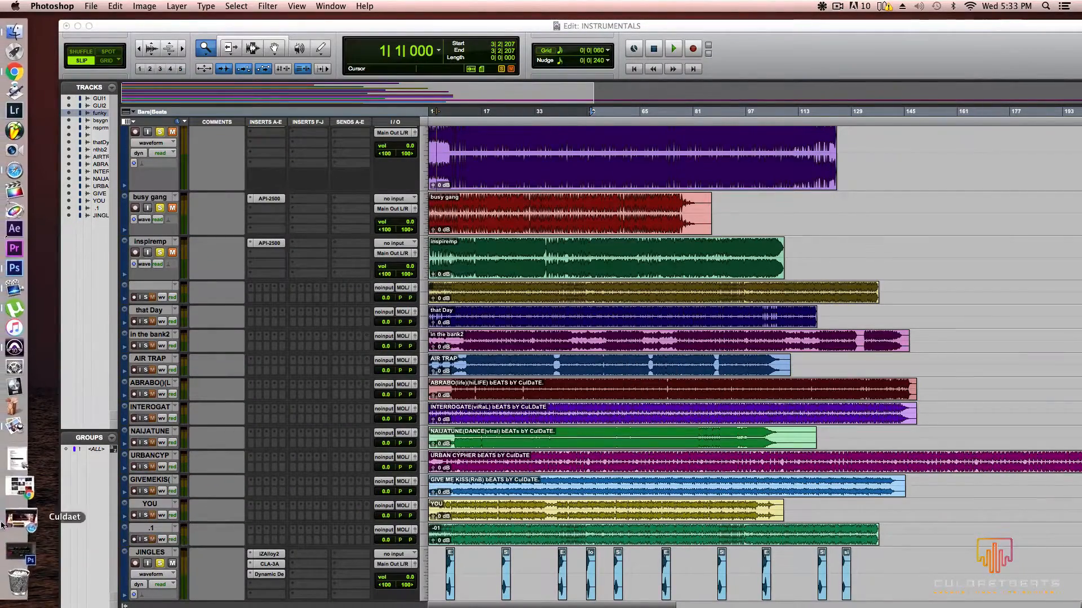
{"action": "left_click", "coordinate": [12, 220]}
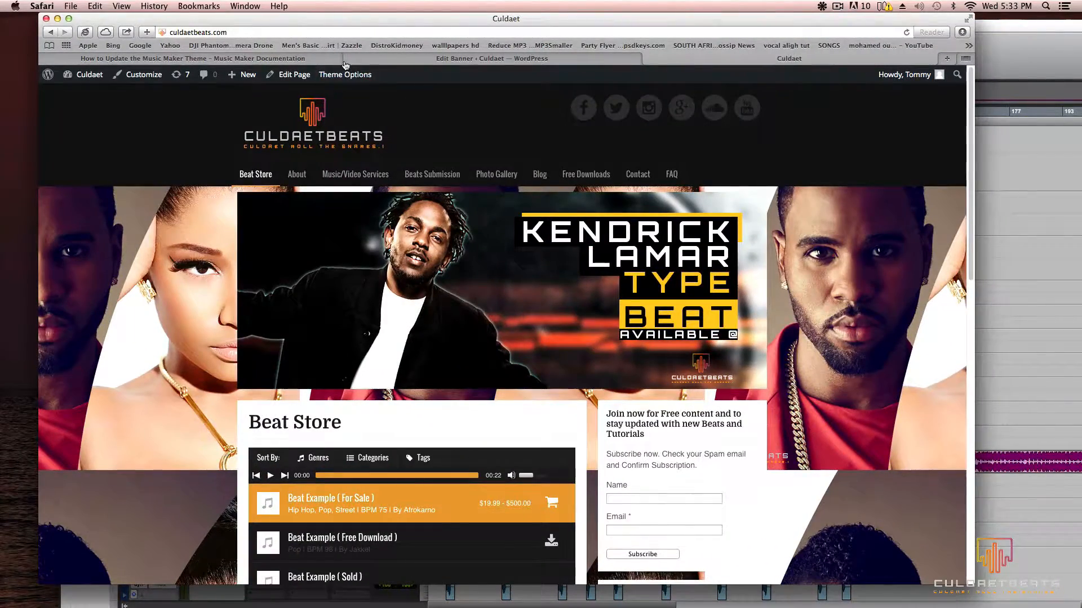
Step: View the WordPress edit page of the WELCOME home banner with its banner details, featured image and instructions
{"action": "left_click", "coordinate": [491, 58]}
{"action": "scroll", "coordinate": [614, 330], "scroll_direction": "down", "scroll_amount": 2}
{"action": "scroll", "coordinate": [614, 330], "scroll_direction": "up", "scroll_amount": 2}
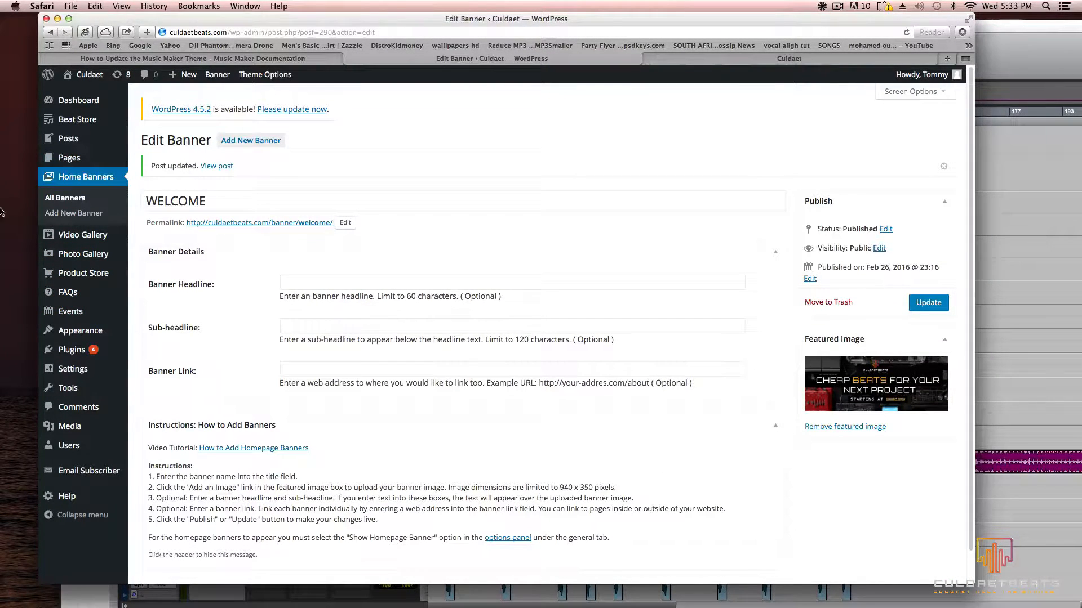
{"action": "mouse_move", "coordinate": [79, 141]}
Step: Return to the Culdaet storefront and look through its banner slider, beat list, buying steps, cart and footer
{"action": "left_click", "coordinate": [767, 59]}
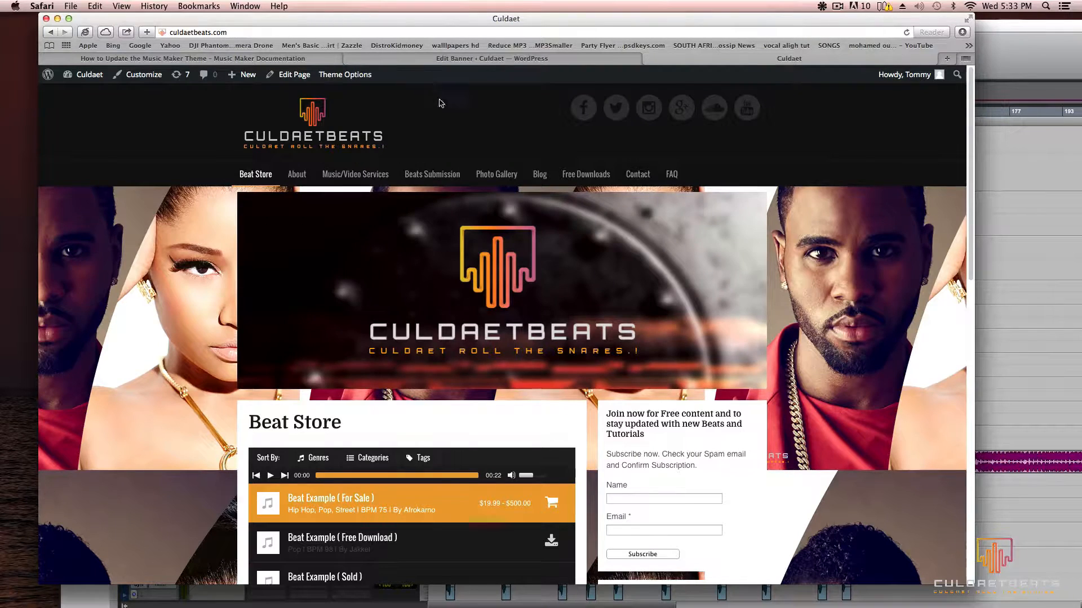
{"action": "scroll", "coordinate": [461, 342], "scroll_direction": "down", "scroll_amount": 3}
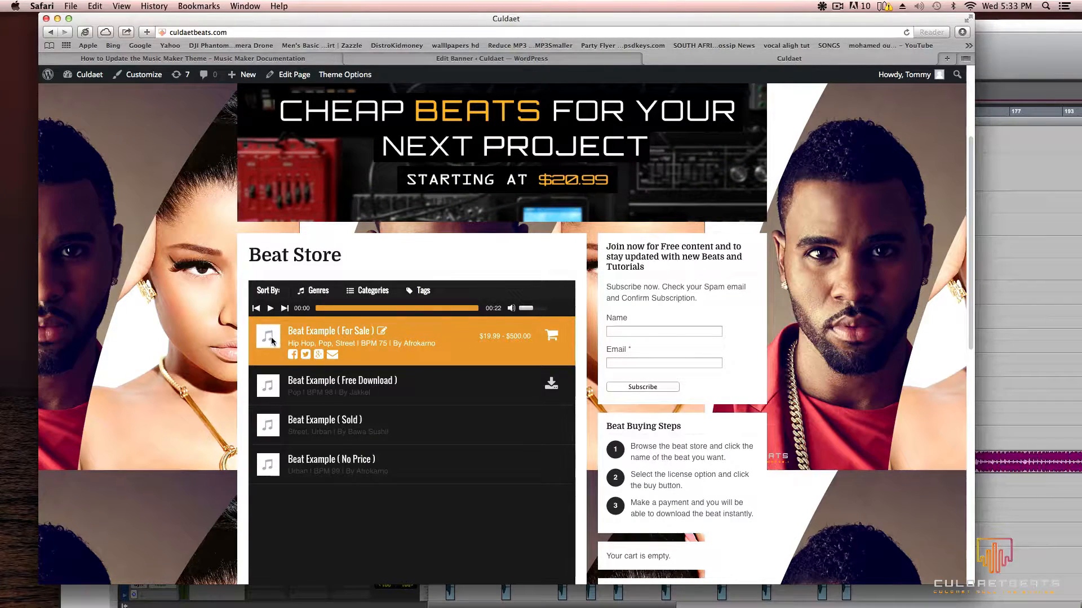
{"action": "scroll", "coordinate": [543, 343], "scroll_direction": "down", "scroll_amount": 2}
{"action": "scroll", "coordinate": [543, 344], "scroll_direction": "down", "scroll_amount": 8}
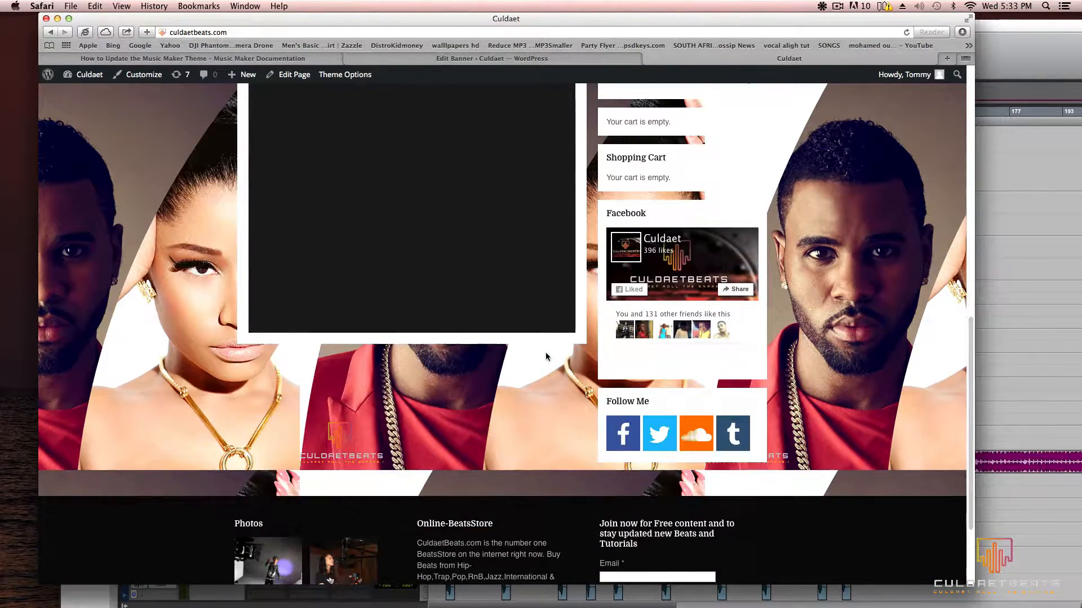
{"action": "scroll", "coordinate": [546, 355], "scroll_direction": "up", "scroll_amount": 12}
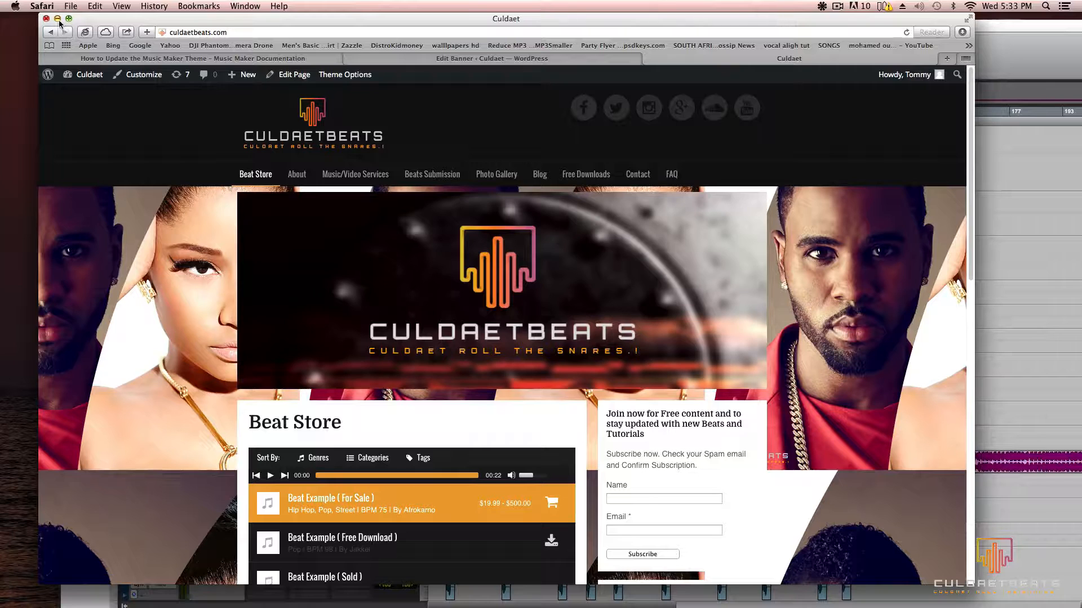
Step: View the Music Maker theme documentation and the WordPress banner editor, ending on the Culdaet storefront
{"action": "left_click", "coordinate": [230, 59]}
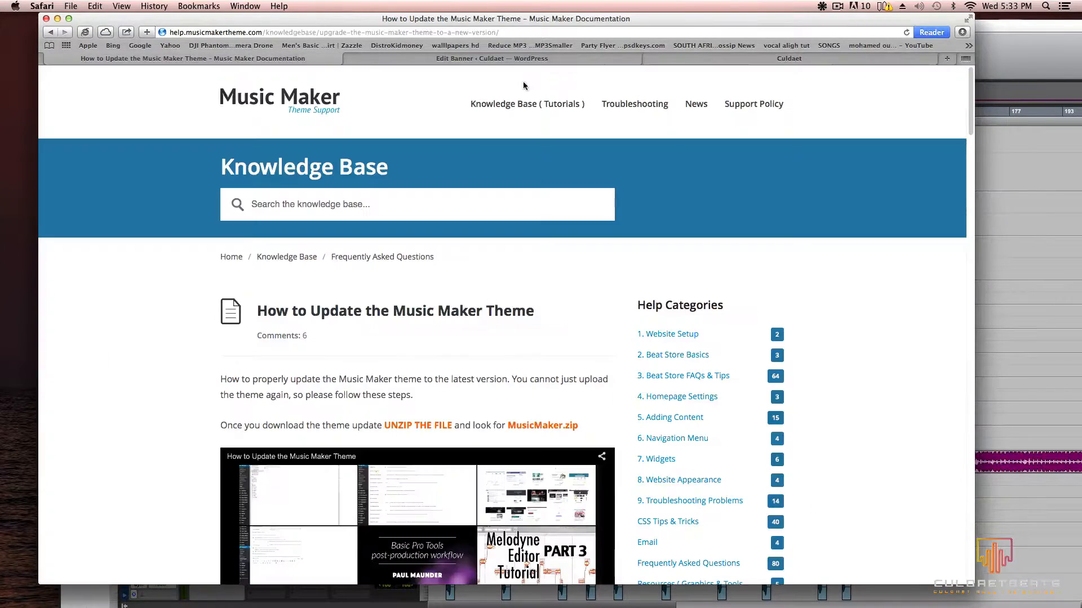
{"action": "left_click", "coordinate": [546, 60]}
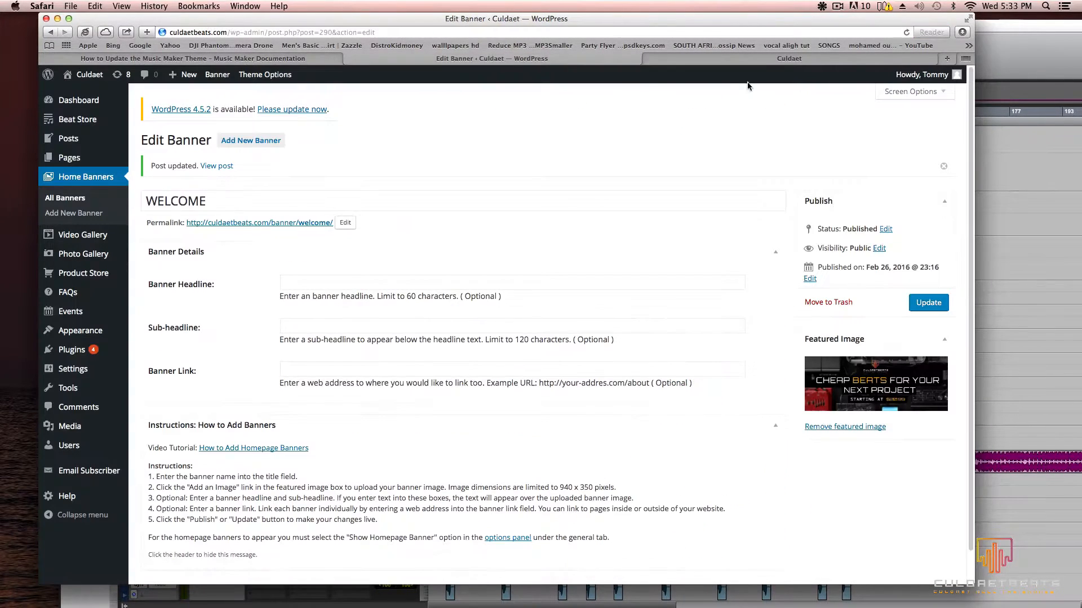
{"action": "left_click", "coordinate": [820, 58]}
Step: Open themeforest.net in a new browser tab
{"action": "key", "text": "super+t"}
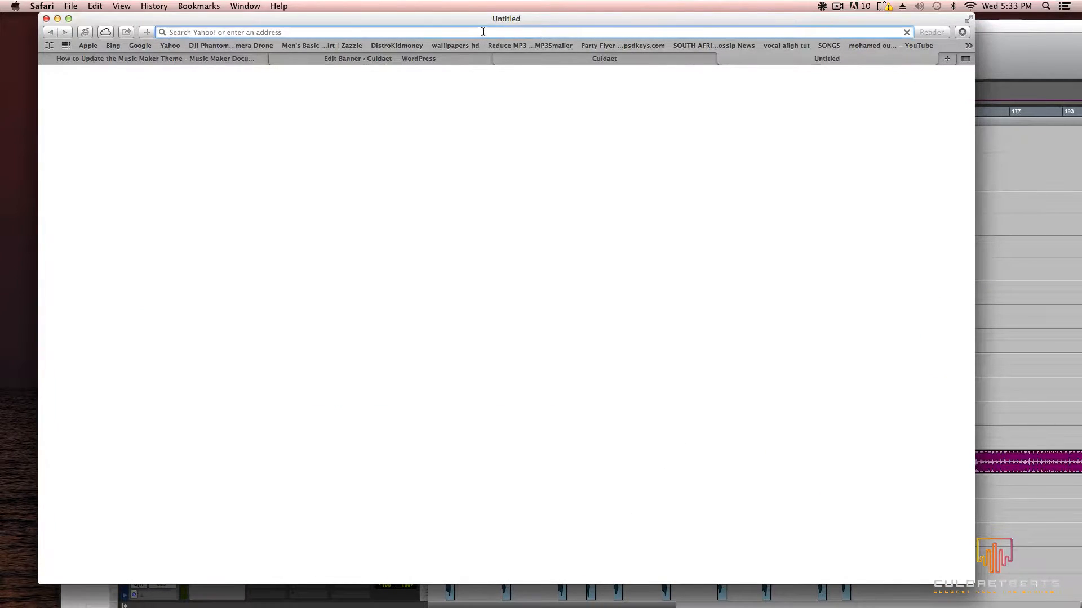
{"action": "type", "text": "the"}
{"action": "key", "text": "BackSpace"}
{"action": "key", "text": "BackSpace"}
{"action": "key", "text": "BackSpace"}
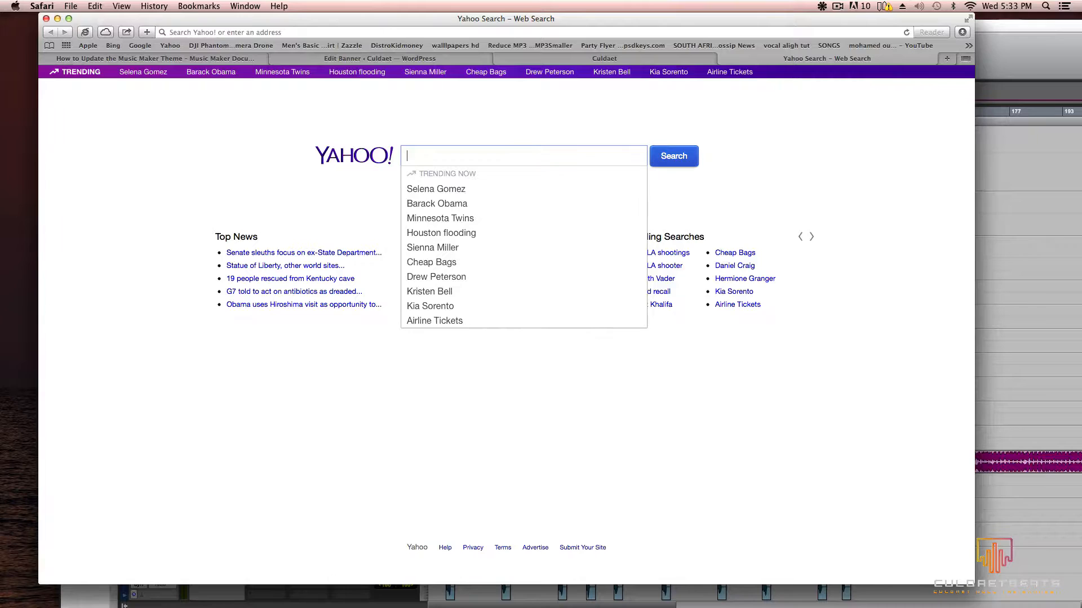
{"action": "left_click", "coordinate": [334, 32]}
{"action": "type", "text": "the"}
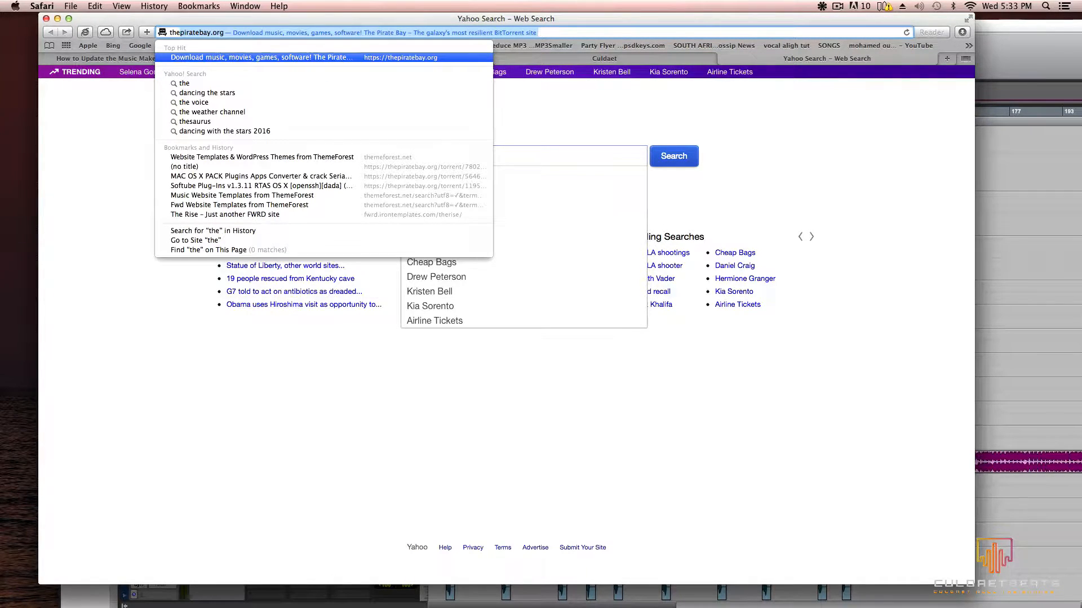
{"action": "type", "text": "me"}
{"action": "key", "text": "Return"}
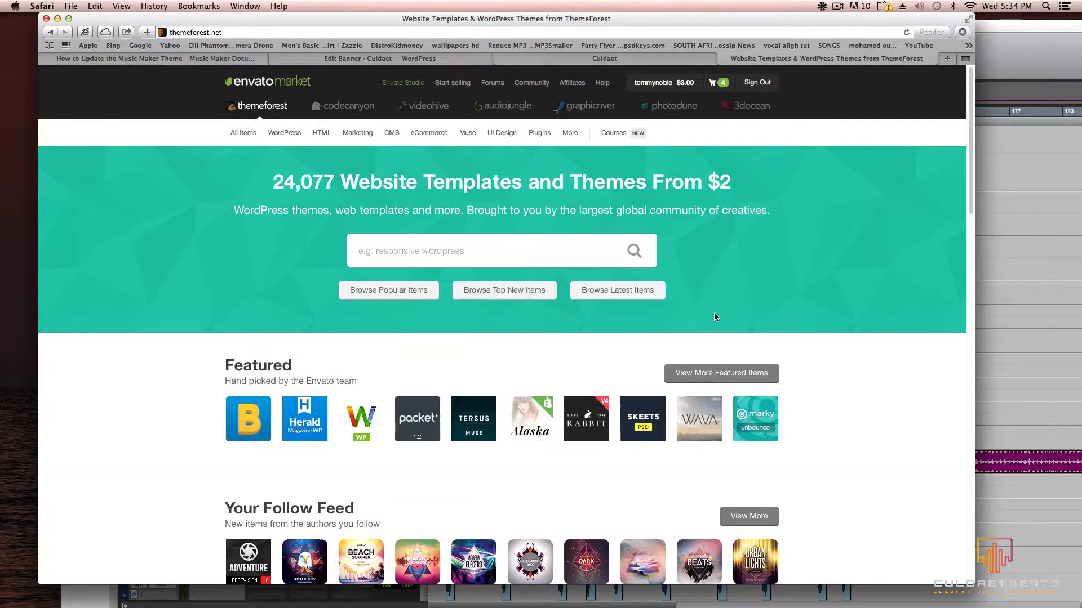
Step: Look through ThemeForest's home page, including the featured, followed-author and new website templates and themes
{"action": "scroll", "coordinate": [715, 307], "scroll_direction": "down", "scroll_amount": 3}
{"action": "scroll", "coordinate": [713, 301], "scroll_direction": "down", "scroll_amount": 5}
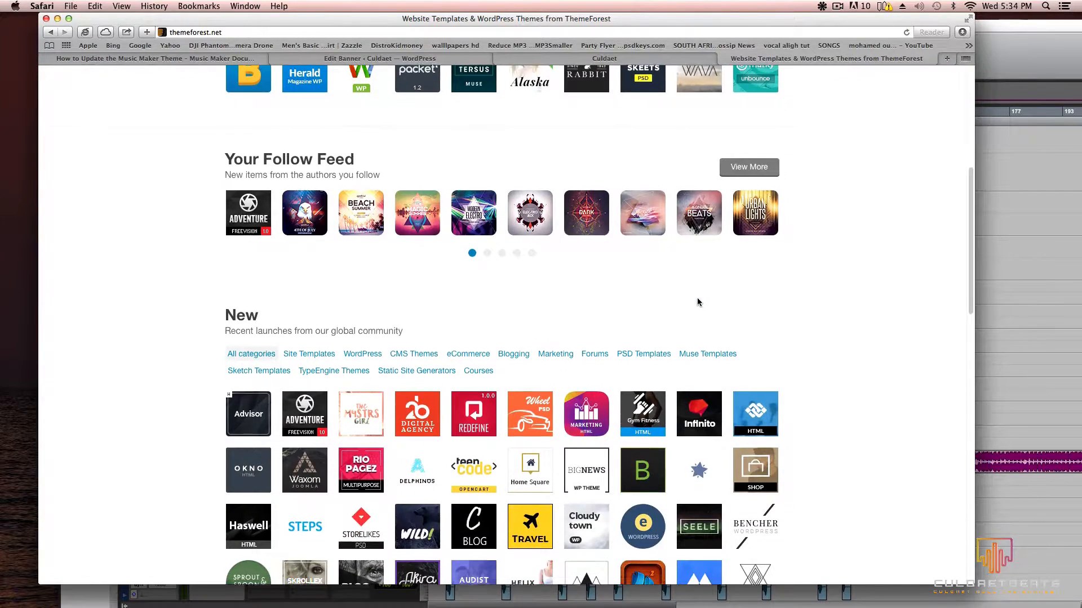
{"action": "scroll", "coordinate": [698, 299], "scroll_direction": "down", "scroll_amount": 6}
{"action": "scroll", "coordinate": [698, 303], "scroll_direction": "up", "scroll_amount": 12}
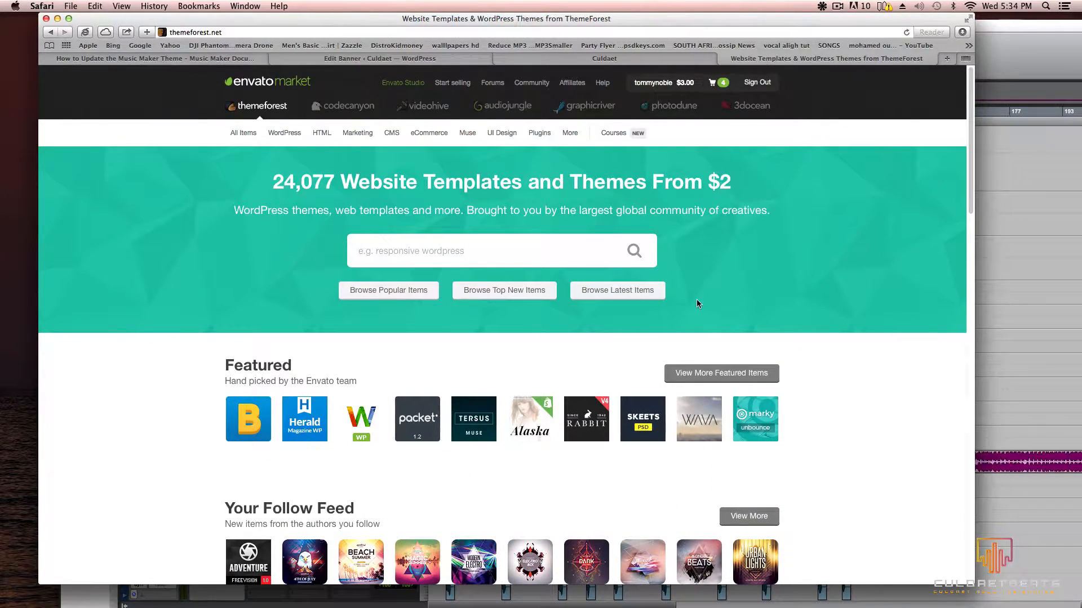
{"action": "scroll", "coordinate": [694, 299], "scroll_direction": "down", "scroll_amount": 10}
{"action": "scroll", "coordinate": [695, 299], "scroll_direction": "down", "scroll_amount": 4}
{"action": "scroll", "coordinate": [692, 306], "scroll_direction": "up", "scroll_amount": 5}
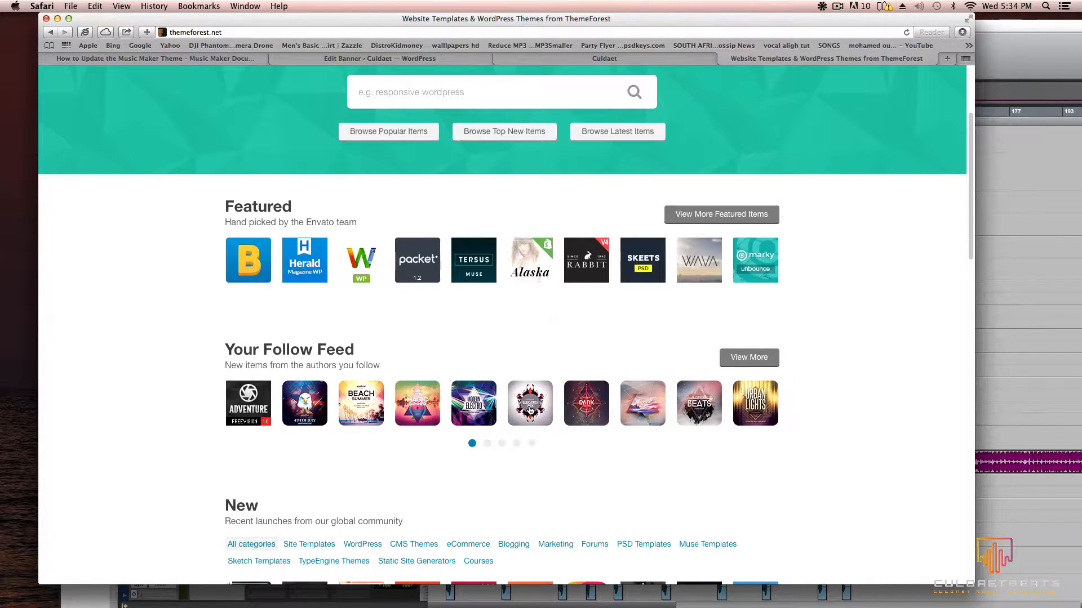
{"action": "mouse_move", "coordinate": [589, 415]}
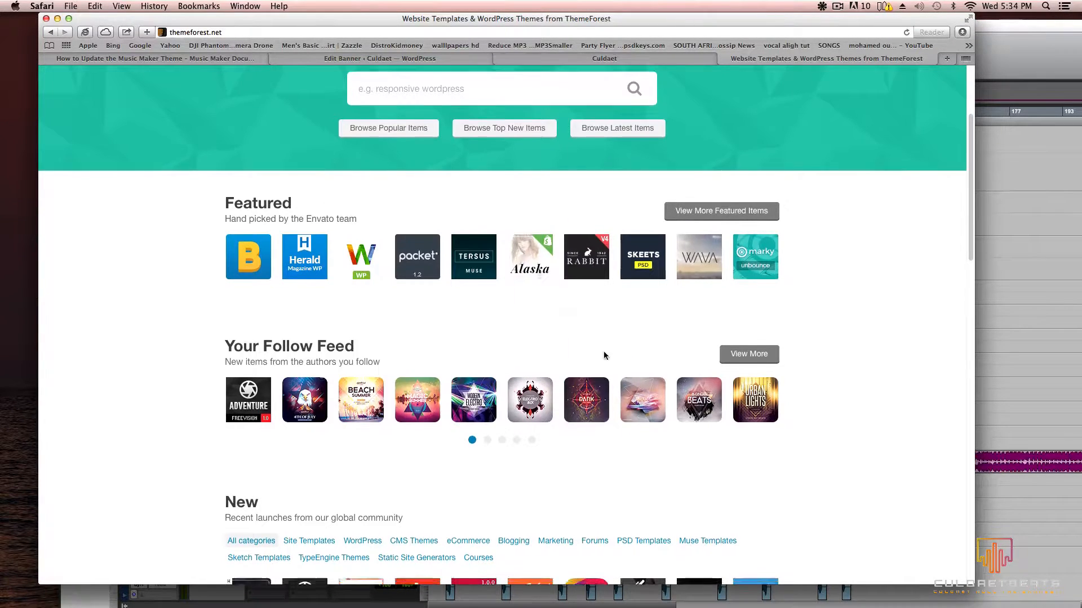
{"action": "scroll", "coordinate": [604, 352], "scroll_direction": "down", "scroll_amount": 6}
{"action": "scroll", "coordinate": [538, 348], "scroll_direction": "up", "scroll_amount": 4}
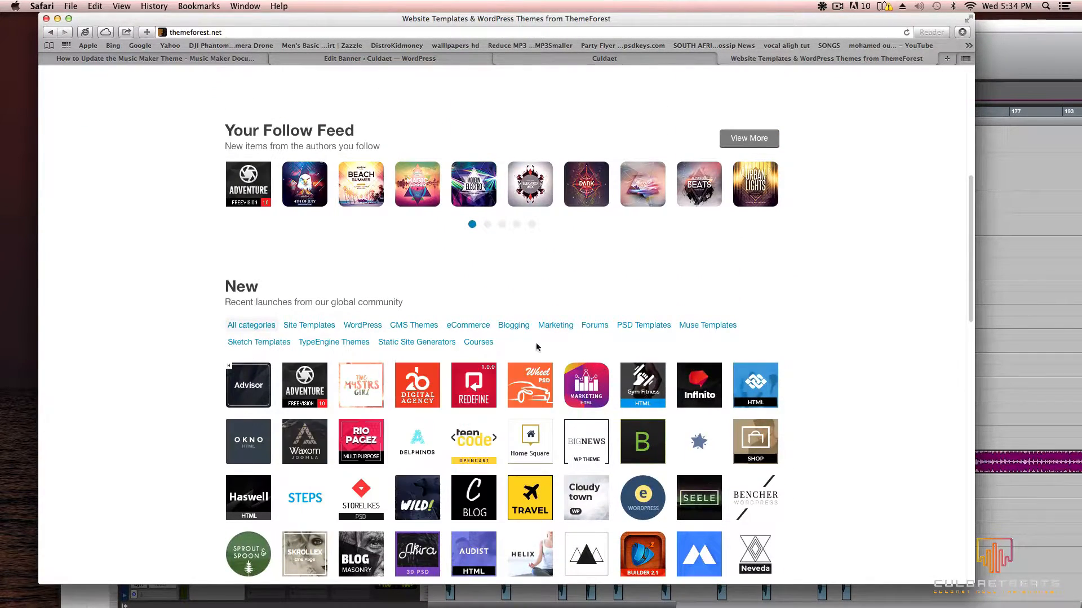
{"action": "scroll", "coordinate": [368, 351], "scroll_direction": "up", "scroll_amount": 8}
{"action": "scroll", "coordinate": [507, 349], "scroll_direction": "down", "scroll_amount": 5}
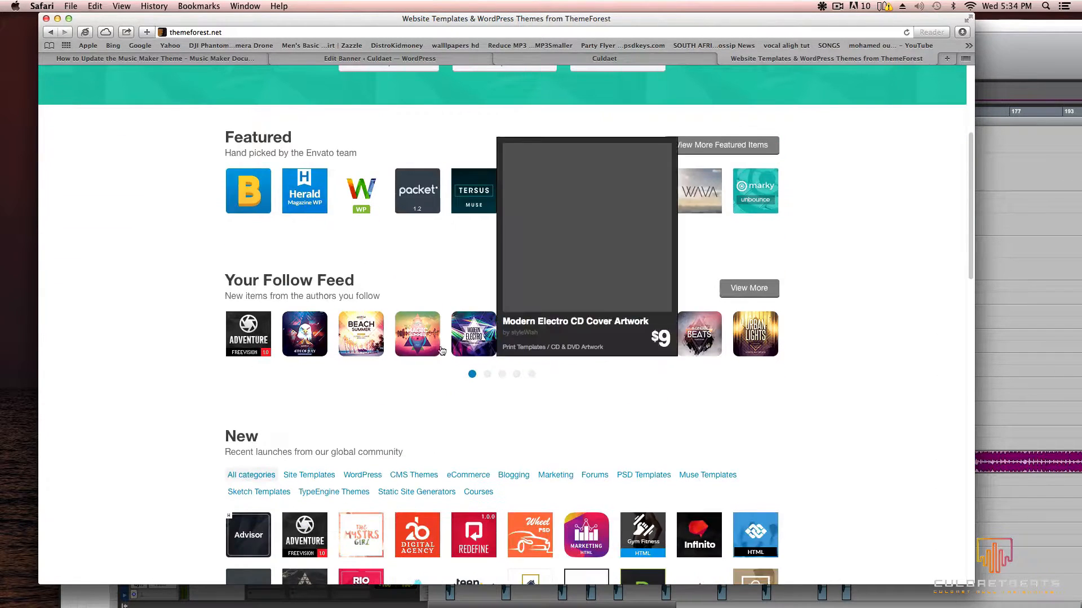
{"action": "scroll", "coordinate": [596, 333], "scroll_direction": "up", "scroll_amount": 4}
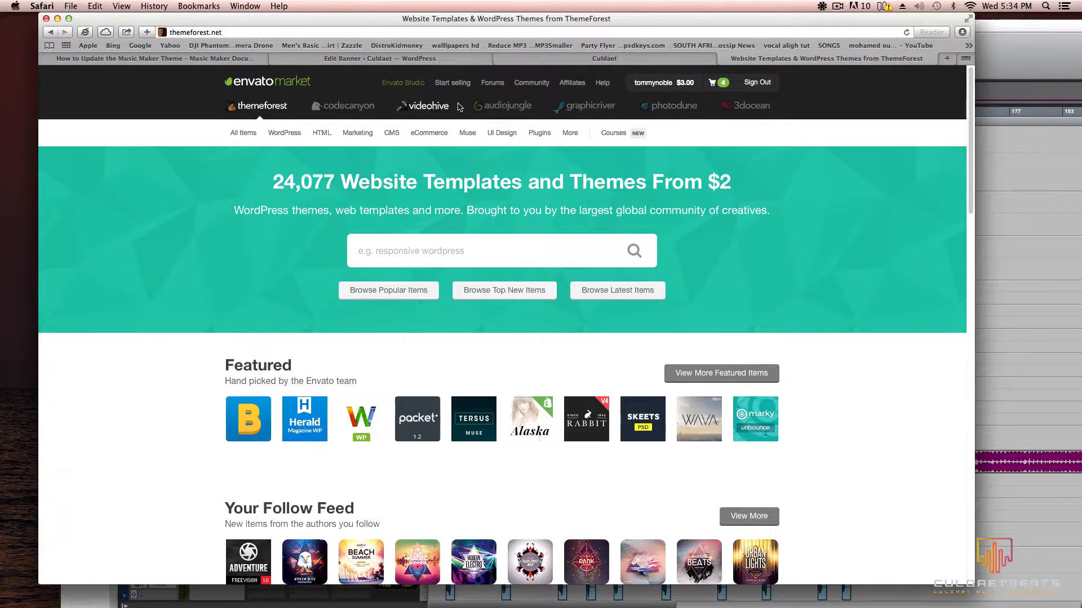
Step: Visit the VideoHive marketplace, switch to ThemeForest and go back to VideoHive
{"action": "left_click", "coordinate": [426, 107]}
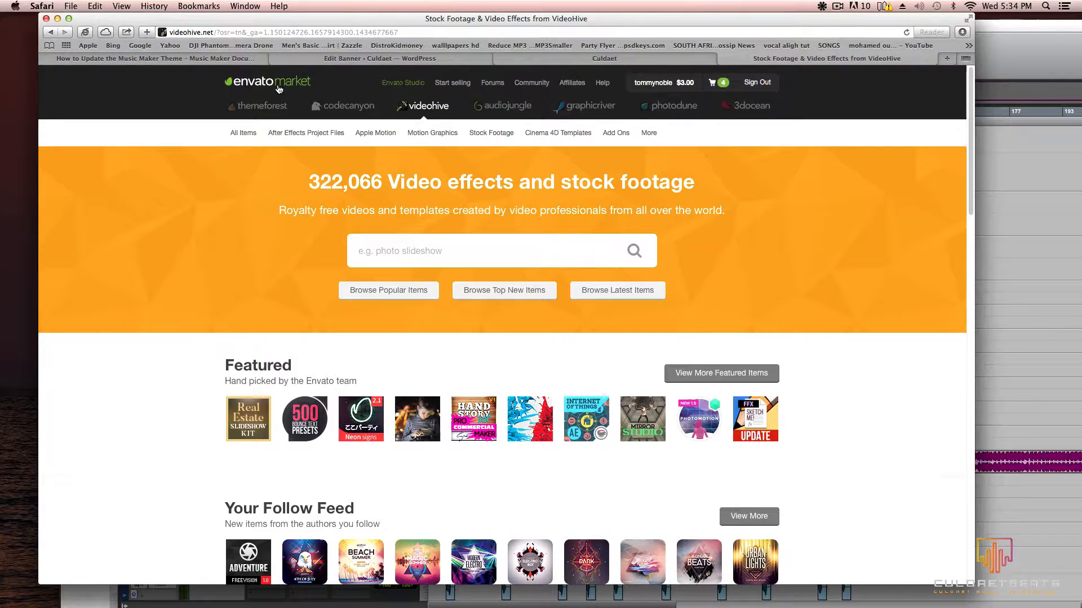
{"action": "left_click", "coordinate": [261, 109]}
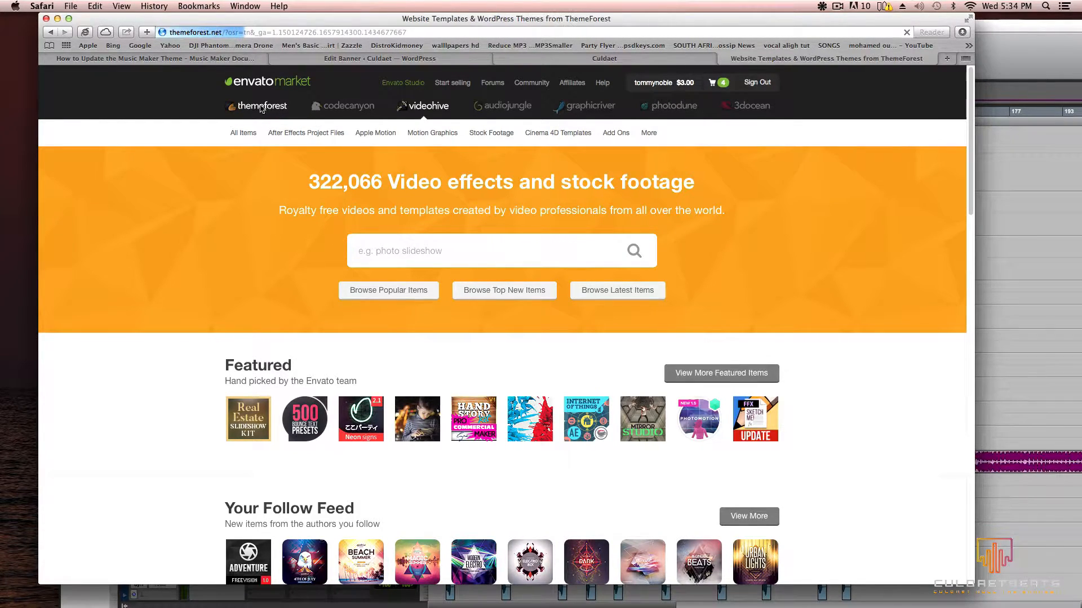
{"action": "left_click", "coordinate": [431, 110]}
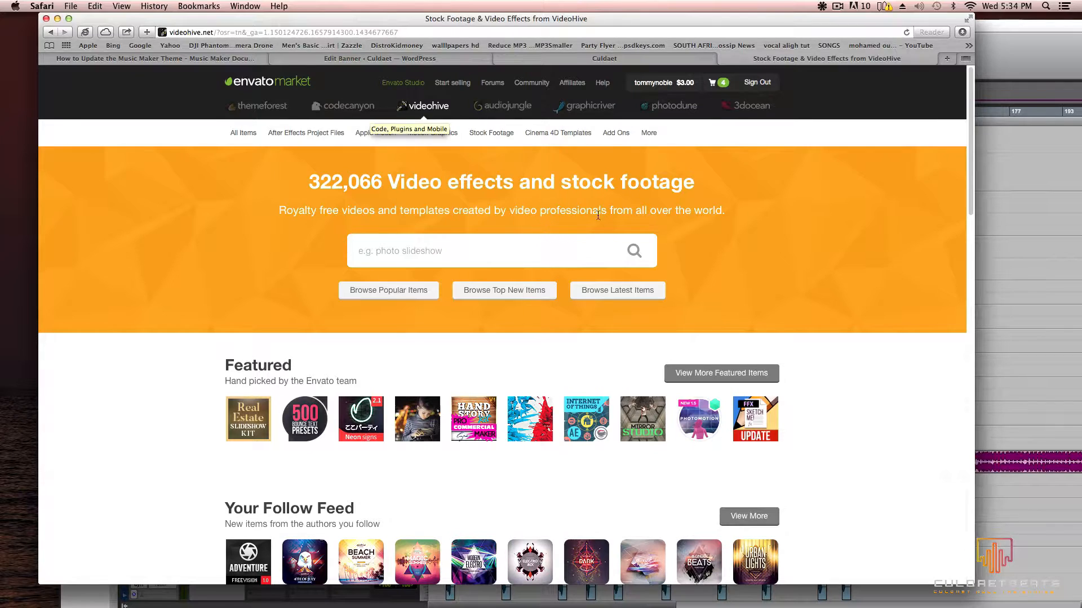
Step: Open the Modern Electro CD Cover Artwork item from the follow feed, examine its preview images and return to VideoHive
{"action": "scroll", "coordinate": [423, 232], "scroll_direction": "down", "scroll_amount": 5}
{"action": "mouse_move", "coordinate": [473, 308]}
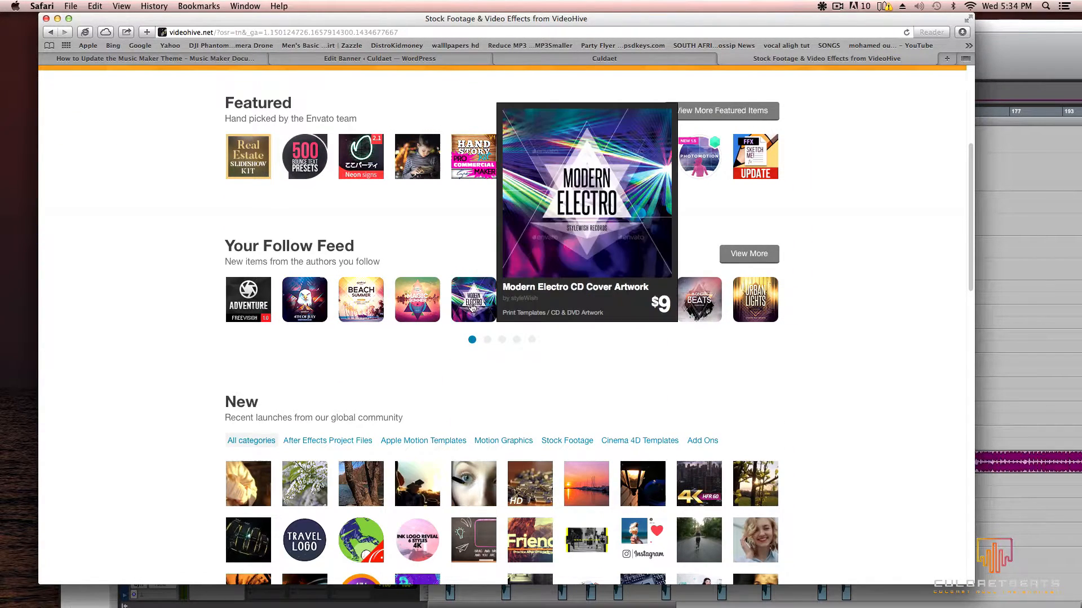
{"action": "left_click", "coordinate": [473, 308]}
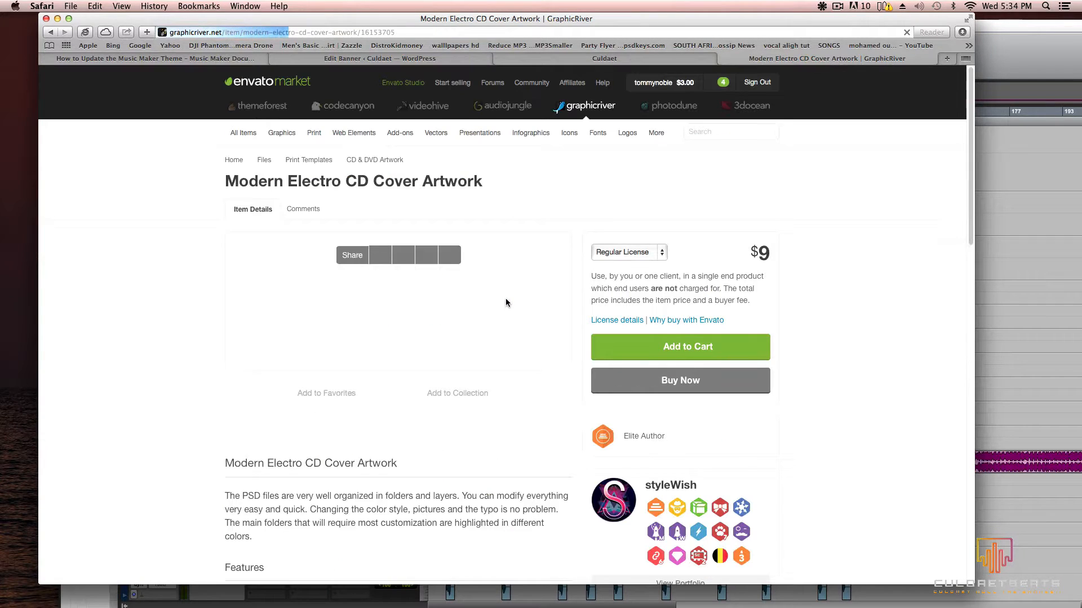
{"action": "scroll", "coordinate": [506, 302], "scroll_direction": "down", "scroll_amount": 20}
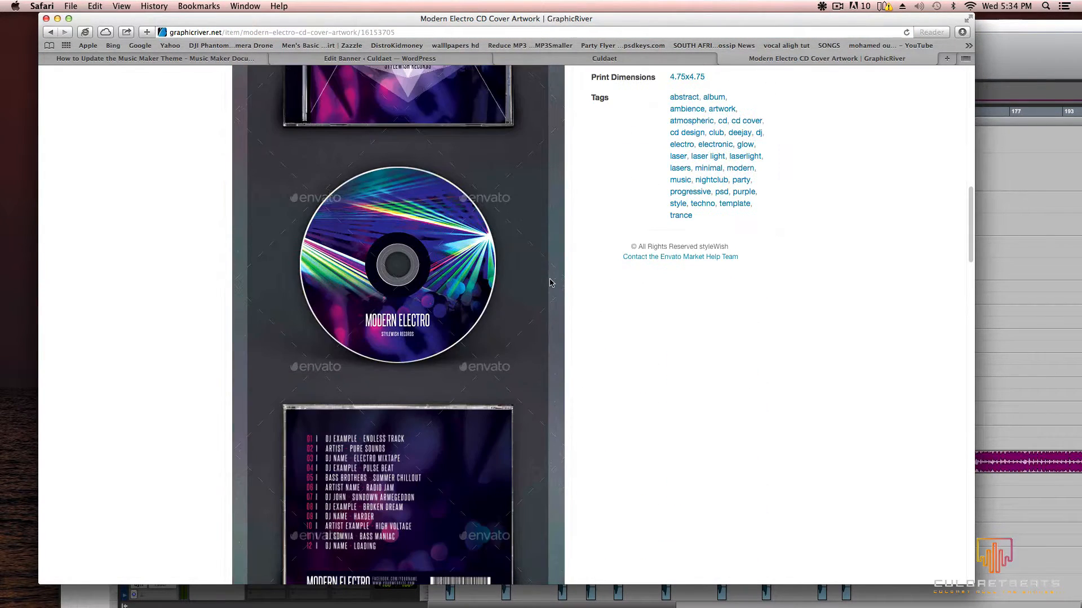
{"action": "scroll", "coordinate": [550, 283], "scroll_direction": "down", "scroll_amount": 10}
{"action": "scroll", "coordinate": [550, 284], "scroll_direction": "up", "scroll_amount": 20}
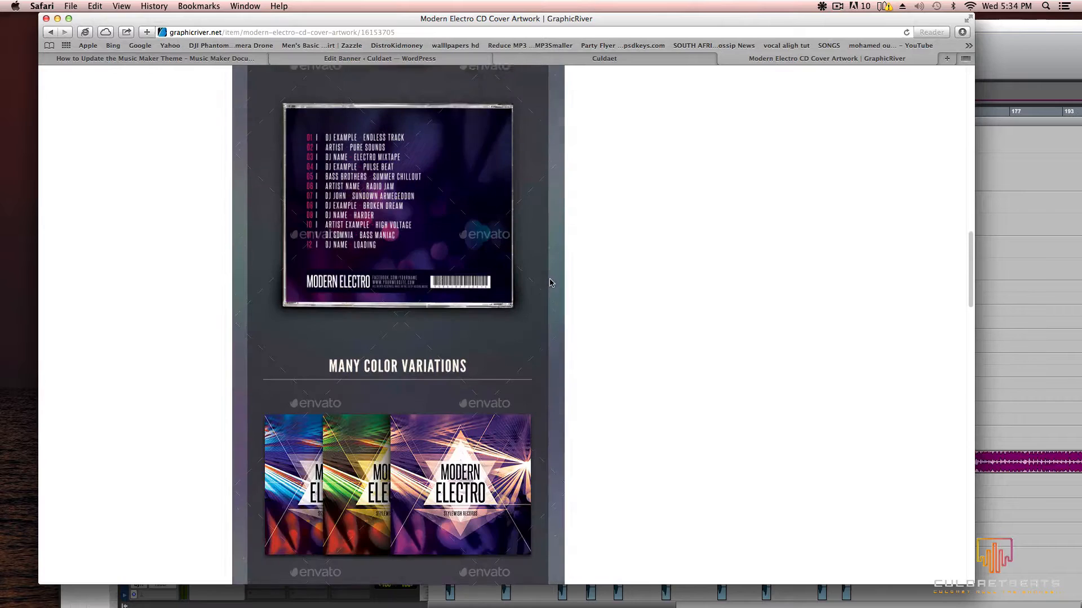
{"action": "scroll", "coordinate": [550, 285], "scroll_direction": "up", "scroll_amount": 15}
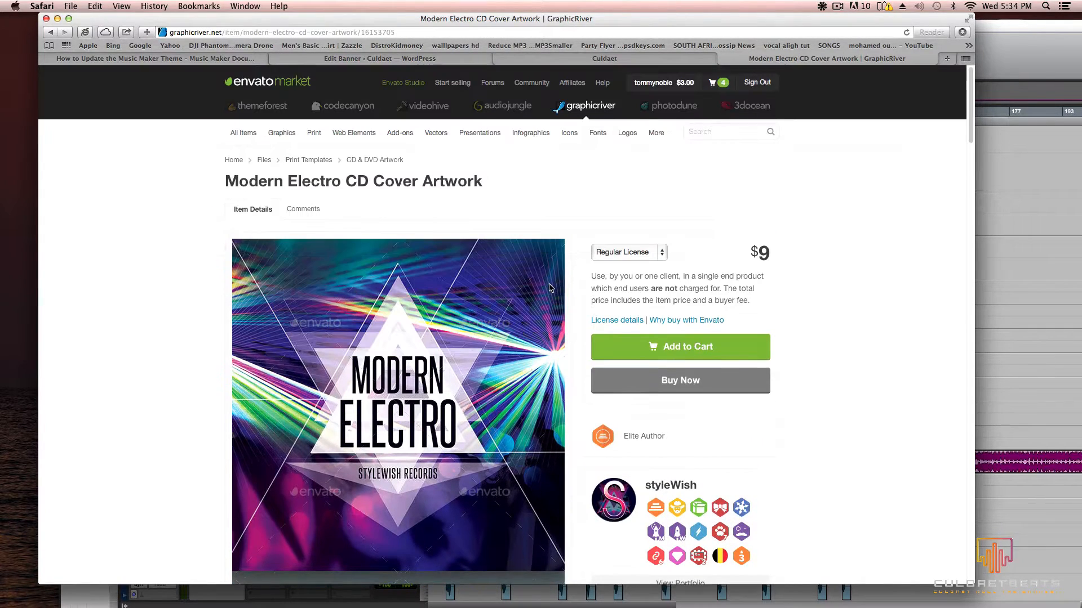
{"action": "left_click", "coordinate": [50, 33]}
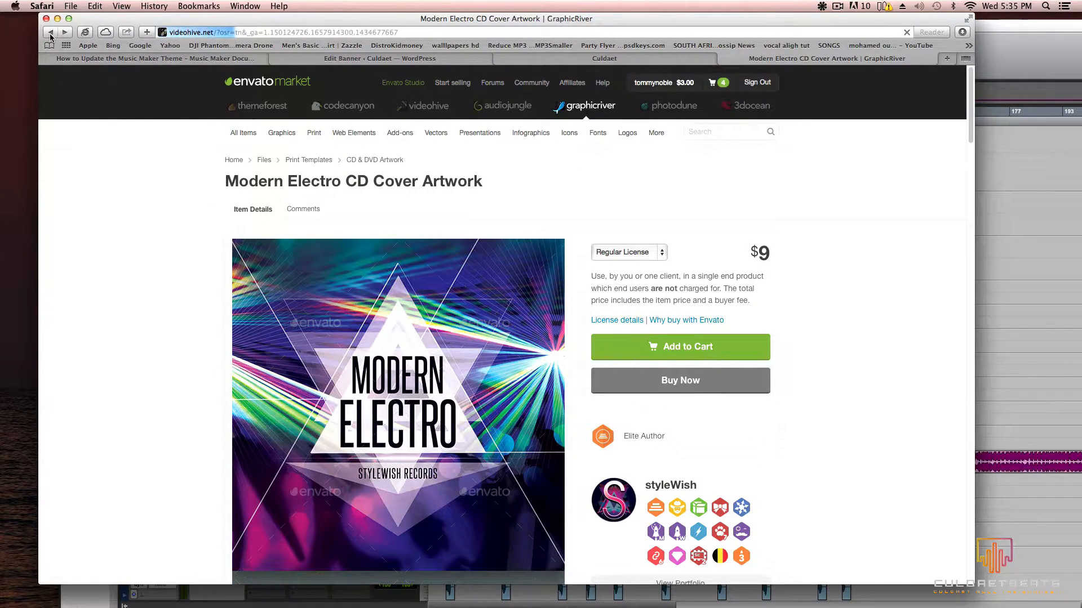
Step: Look over the VideoHive home page, switch to AudioJungle and browse its music and sound effect listings
{"action": "scroll", "coordinate": [260, 194], "scroll_direction": "down", "scroll_amount": 5}
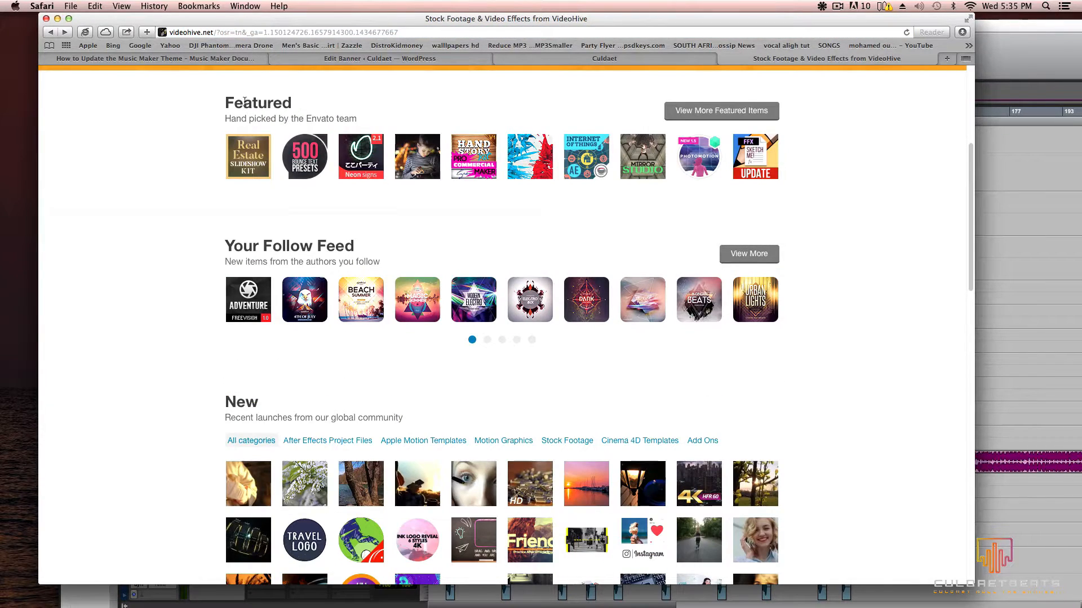
{"action": "scroll", "coordinate": [260, 194], "scroll_direction": "up", "scroll_amount": 5}
{"action": "mouse_move", "coordinate": [367, 127]}
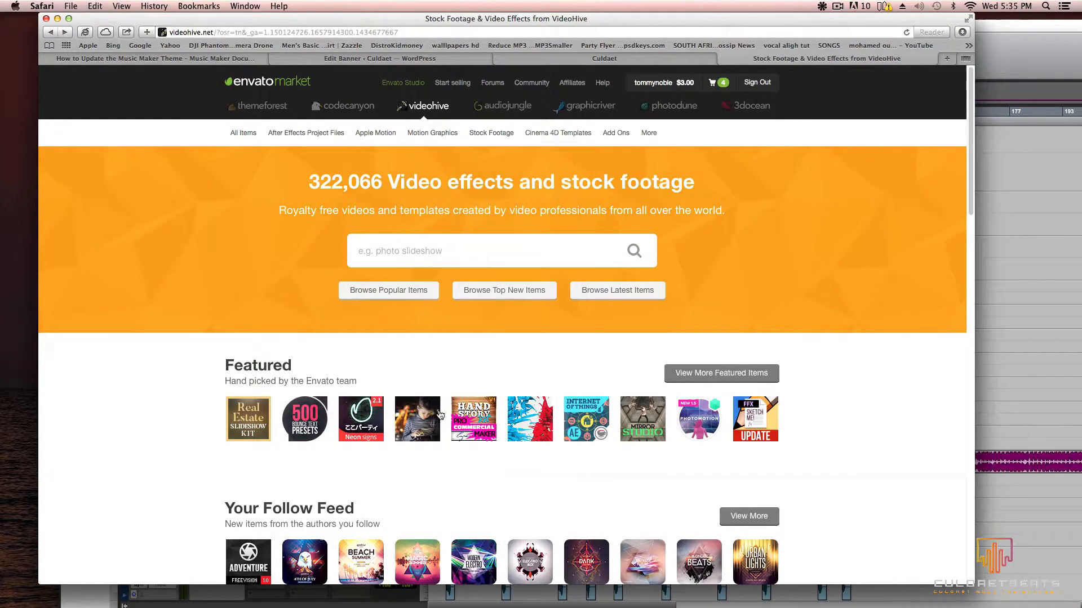
{"action": "mouse_move", "coordinate": [503, 127]}
{"action": "left_click", "coordinate": [509, 106]}
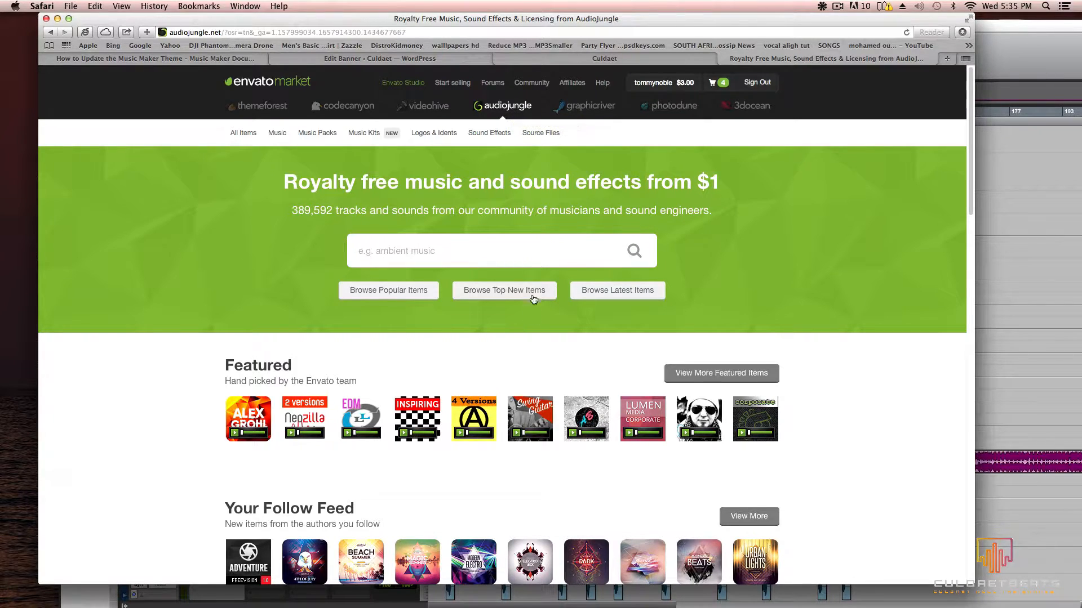
{"action": "scroll", "coordinate": [522, 286], "scroll_direction": "down", "scroll_amount": 5}
{"action": "scroll", "coordinate": [522, 286], "scroll_direction": "down", "scroll_amount": 4}
{"action": "scroll", "coordinate": [521, 285], "scroll_direction": "up", "scroll_amount": 9}
Step: Browse the GraphicRiver marketplace's graphics listings and return to ThemeForest's template listings
{"action": "left_click", "coordinate": [593, 108]}
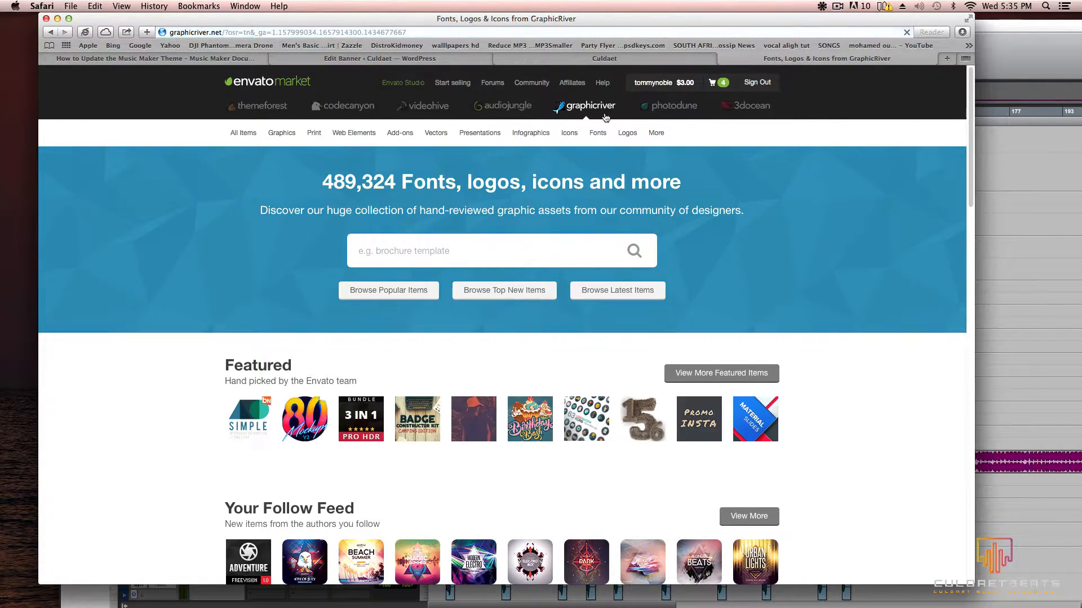
{"action": "scroll", "coordinate": [609, 270], "scroll_direction": "down", "scroll_amount": 12}
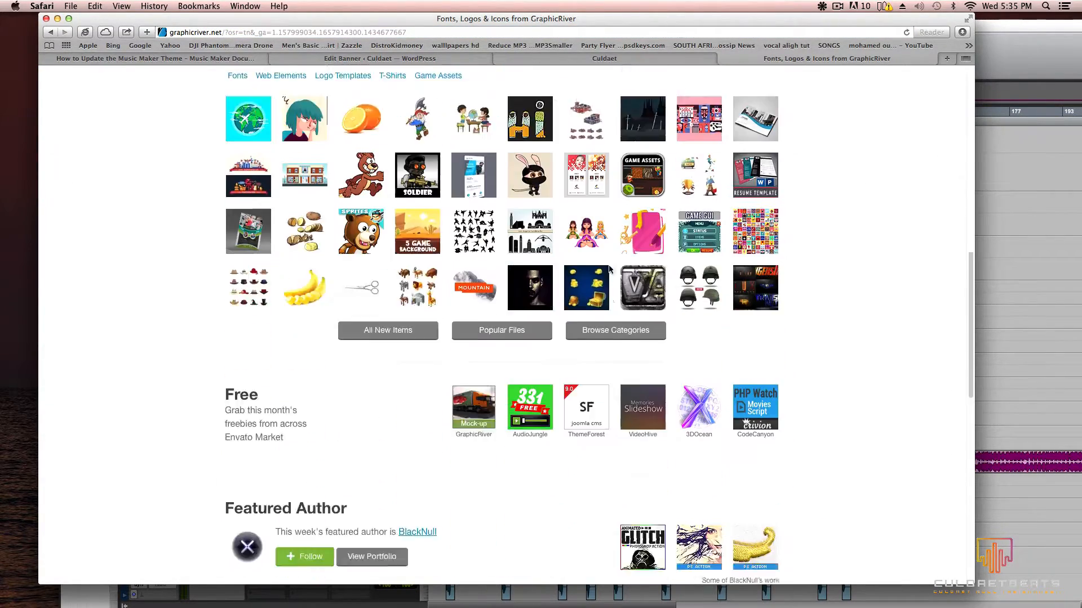
{"action": "scroll", "coordinate": [609, 269], "scroll_direction": "up", "scroll_amount": 12}
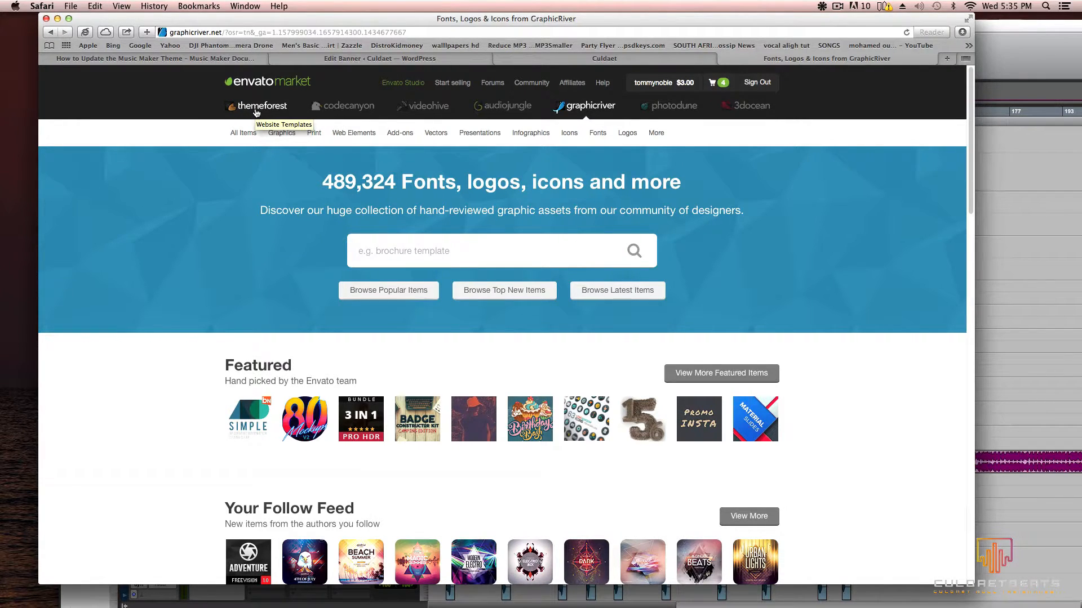
{"action": "left_click", "coordinate": [258, 107]}
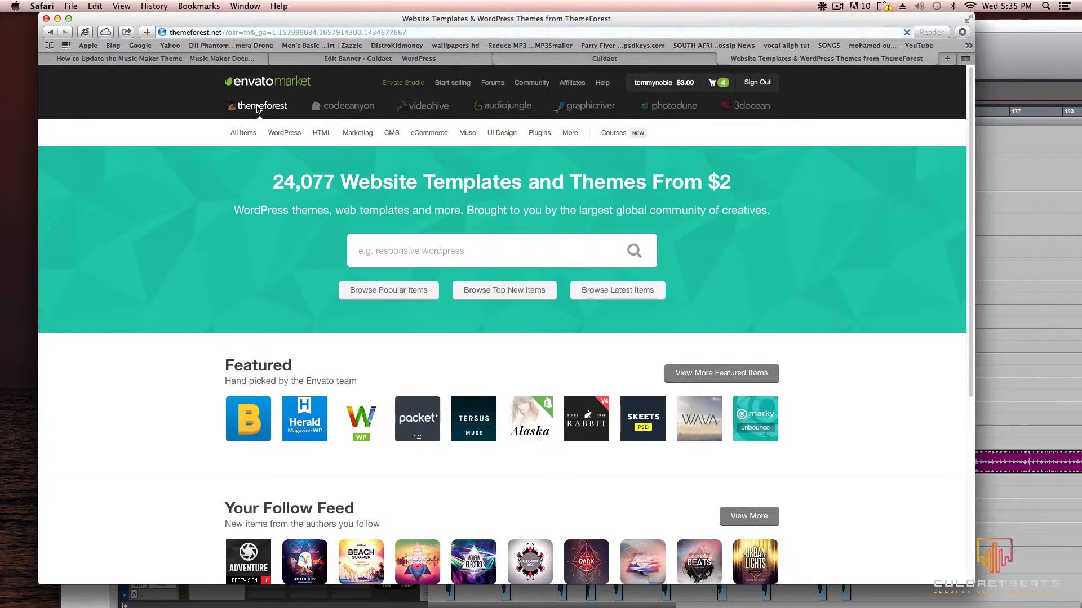
{"action": "scroll", "coordinate": [510, 228], "scroll_direction": "down", "scroll_amount": 5}
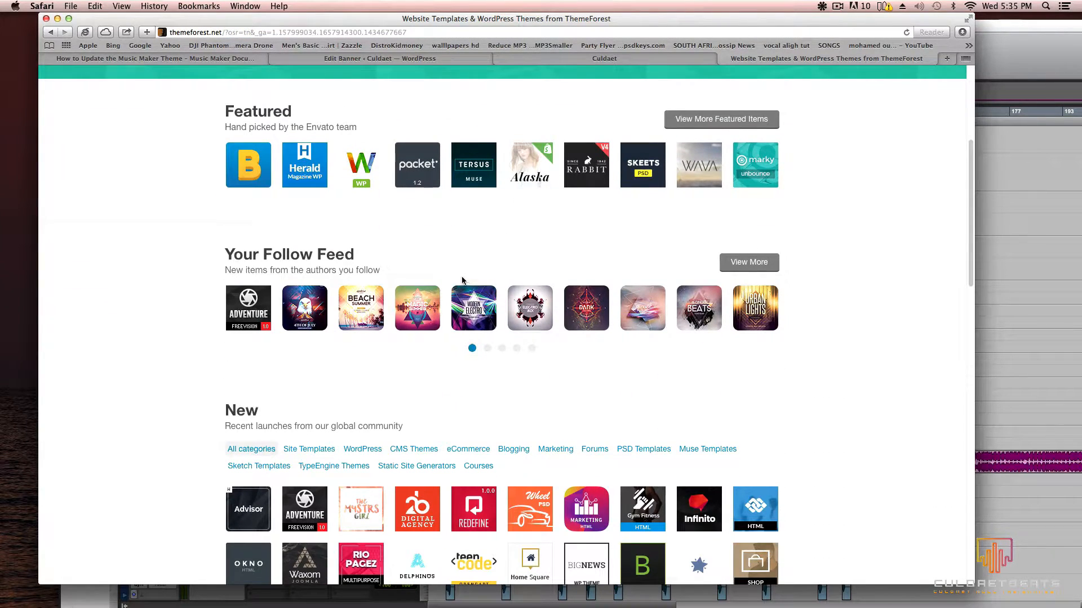
Step: Visit the GraphicRiver marketplace, switch to PhotoDune and browse its featured and new stock photo listings
{"action": "scroll", "coordinate": [471, 273], "scroll_direction": "up", "scroll_amount": 5}
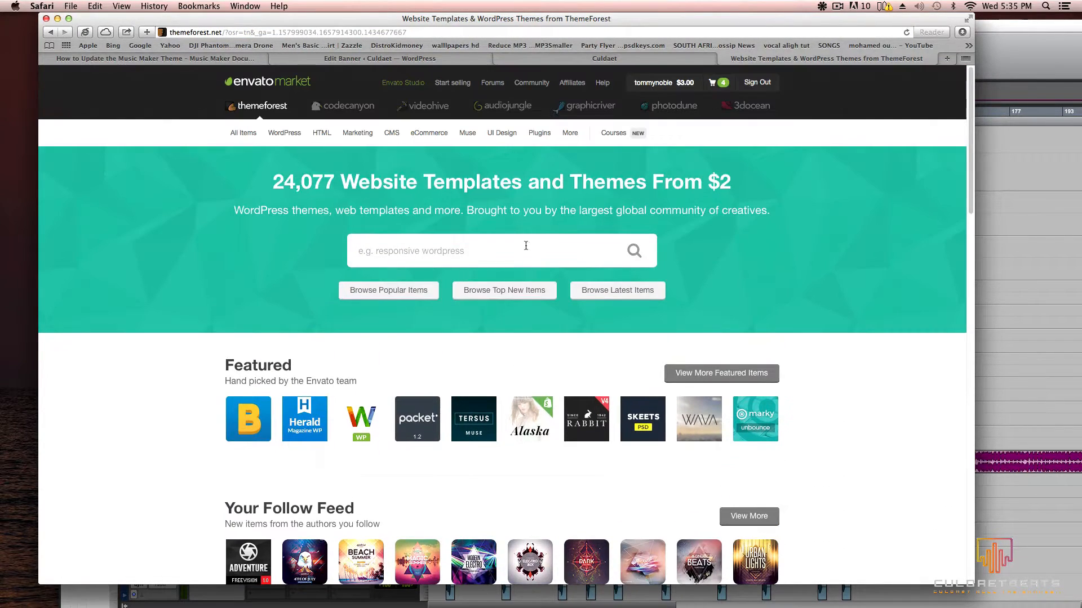
{"action": "left_click", "coordinate": [603, 109]}
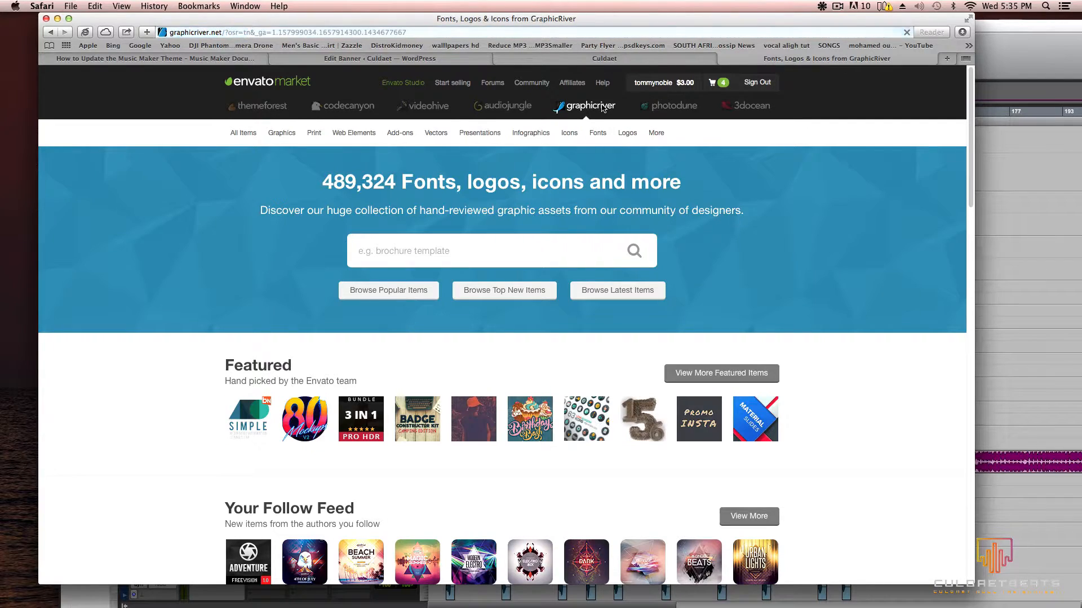
{"action": "left_click", "coordinate": [659, 107]}
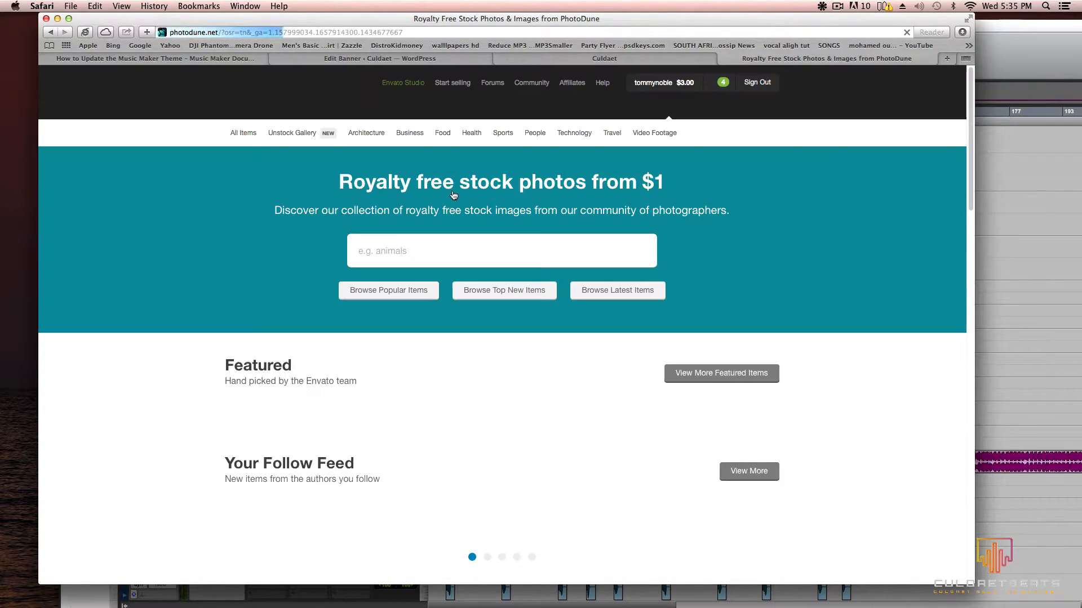
{"action": "scroll", "coordinate": [468, 187], "scroll_direction": "down", "scroll_amount": 5}
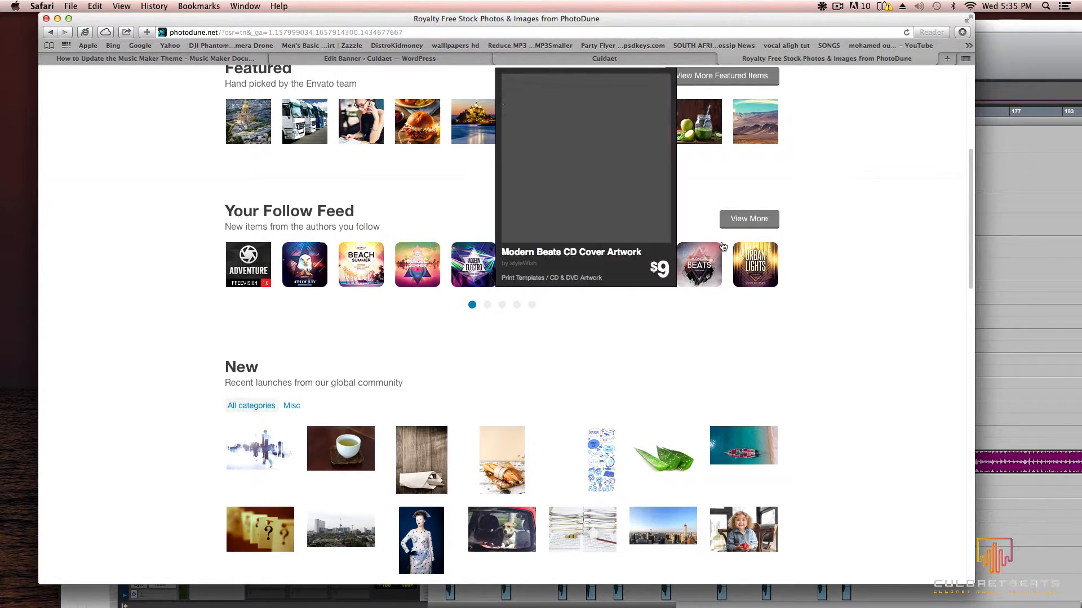
{"action": "scroll", "coordinate": [731, 229], "scroll_direction": "up", "scroll_amount": 2}
{"action": "scroll", "coordinate": [730, 229], "scroll_direction": "up", "scroll_amount": 5}
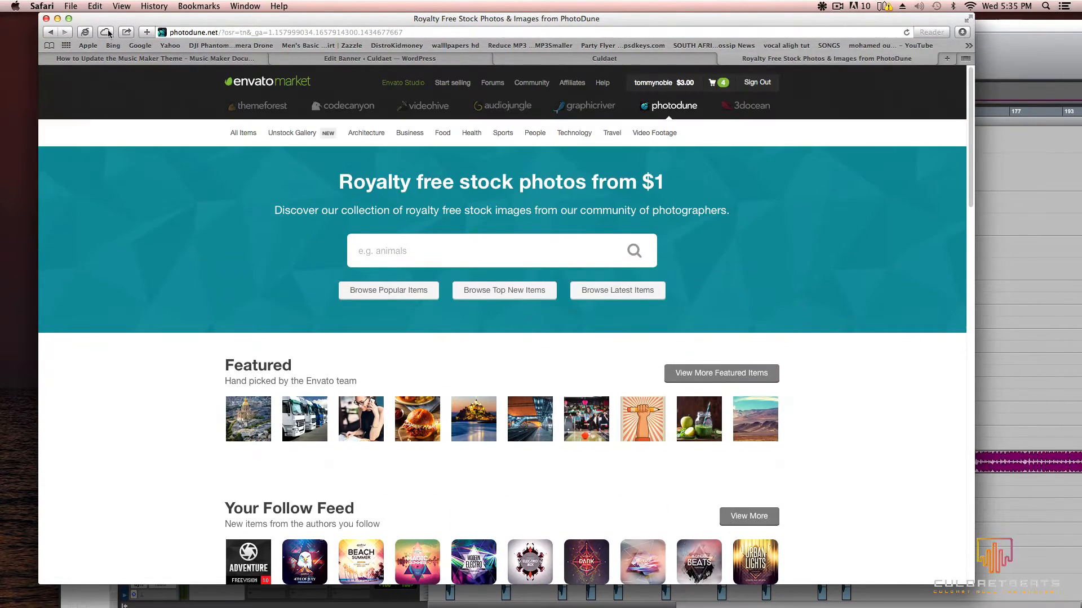
Step: Minimize the browser to return to the Pro Tools session and view the API-2500 compressor on the inspiremp track
{"action": "left_click", "coordinate": [57, 18]}
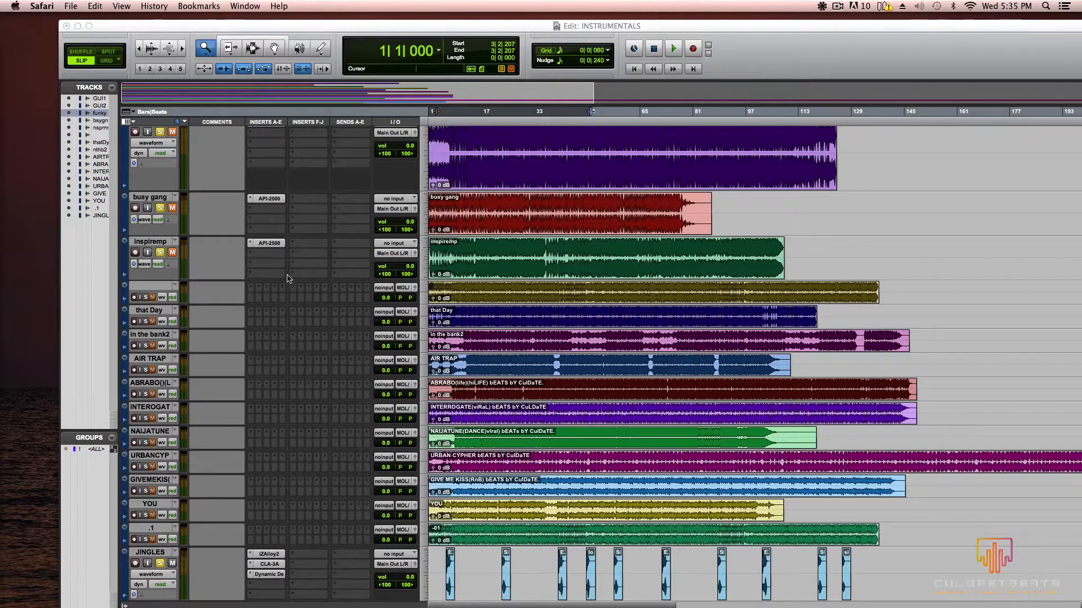
{"action": "left_click", "coordinate": [268, 246]}
{"action": "left_click", "coordinate": [251, 260]}
{"action": "left_click", "coordinate": [231, 264]}
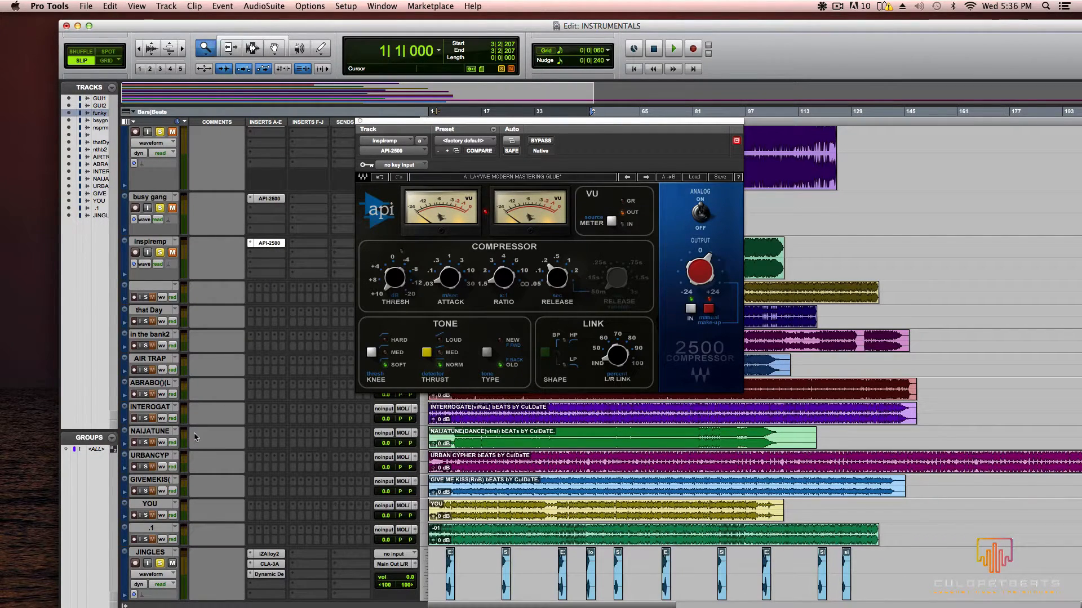
Step: Look through the iZAlloy2, CLA-3A and Dynamic Delay inserts on the JINGLES track and close the plug-in window
{"action": "left_click", "coordinate": [268, 555]}
{"action": "left_click", "coordinate": [260, 564]}
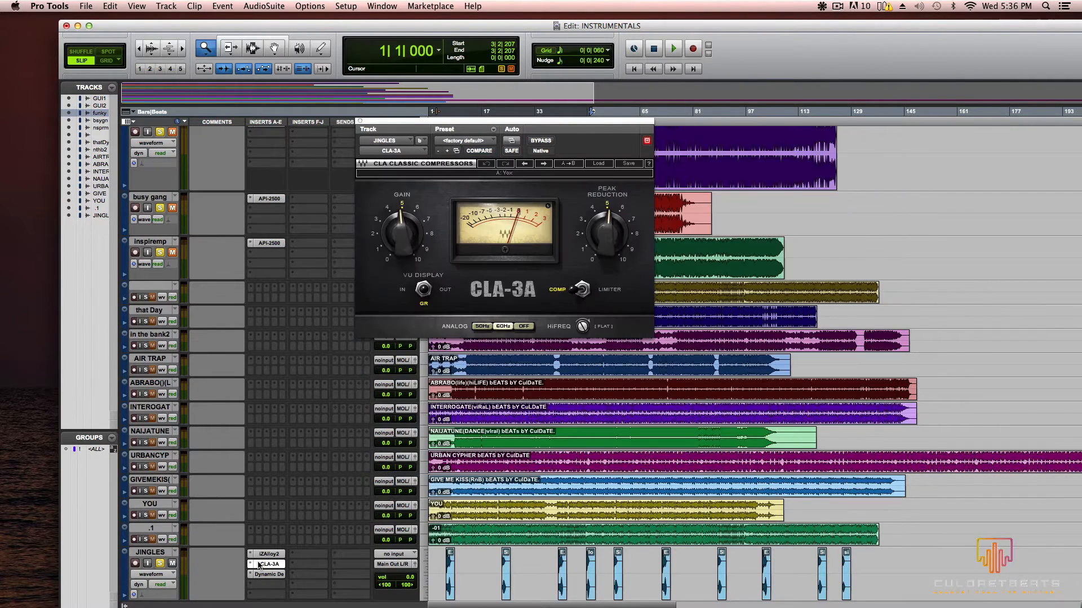
{"action": "left_click", "coordinate": [269, 574]}
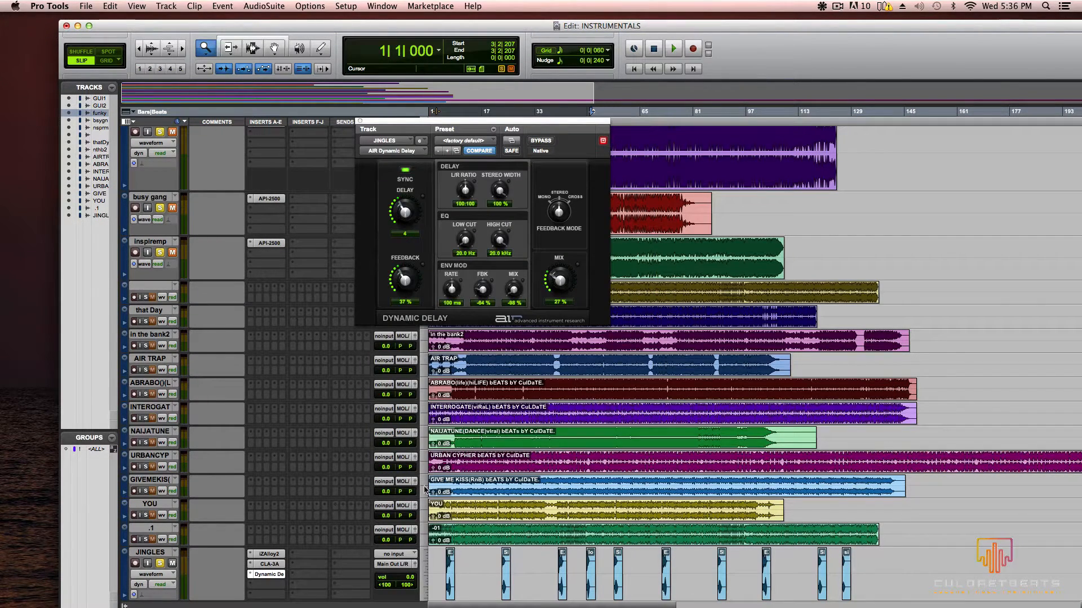
{"action": "left_click", "coordinate": [360, 121]}
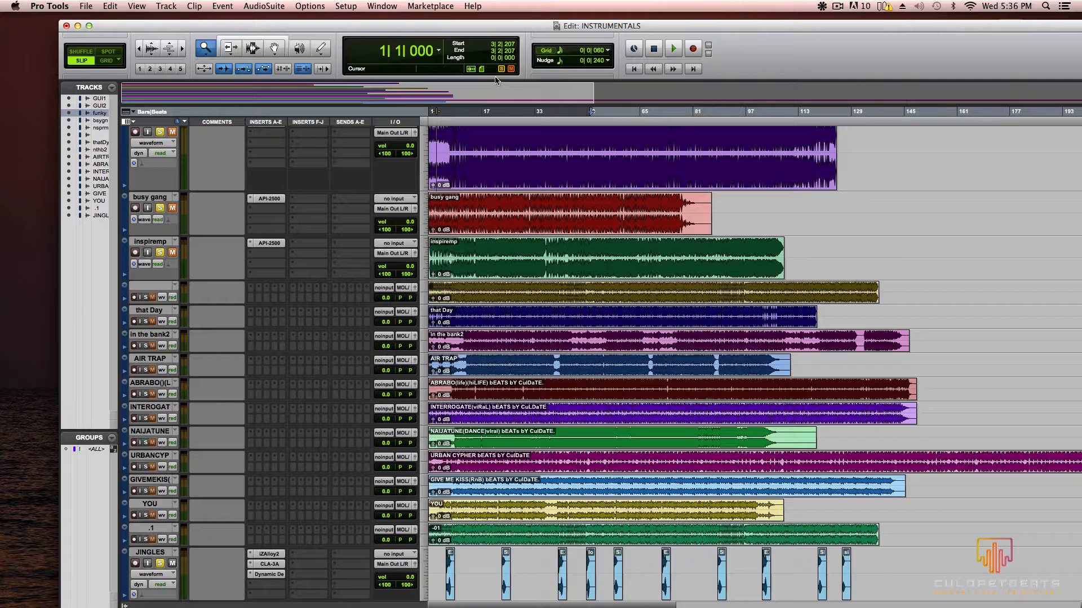
Step: Shift the Edit window to see the whole timeline and desktop folders, move it back and zoom in on the tracks
{"action": "left_click_drag", "start_coordinate": [480, 24], "coordinate": [366, 18]}
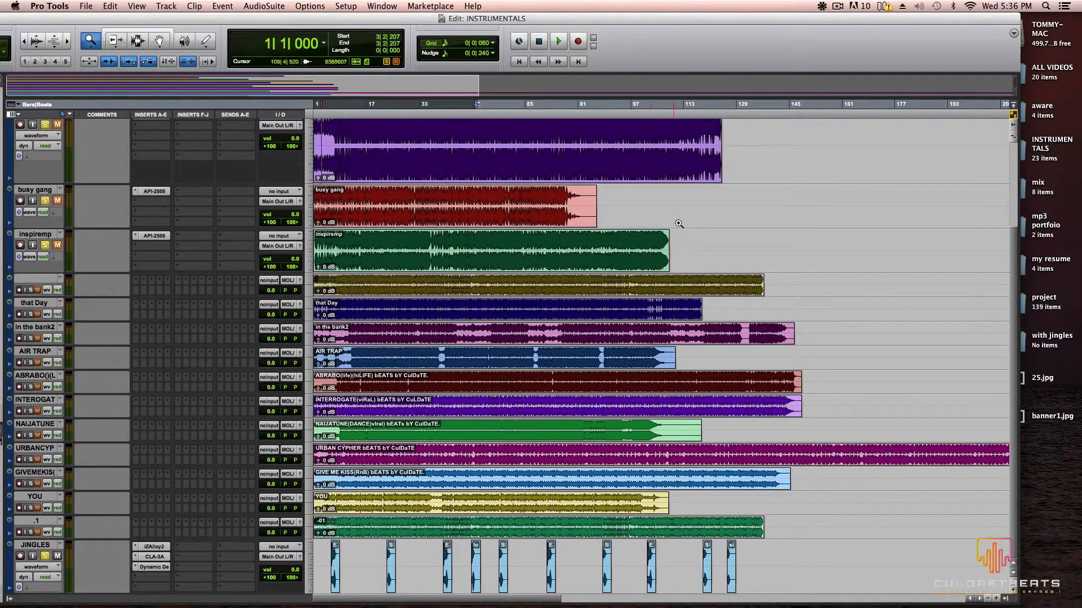
{"action": "left_click_drag", "start_coordinate": [276, 18], "coordinate": [365, 33]}
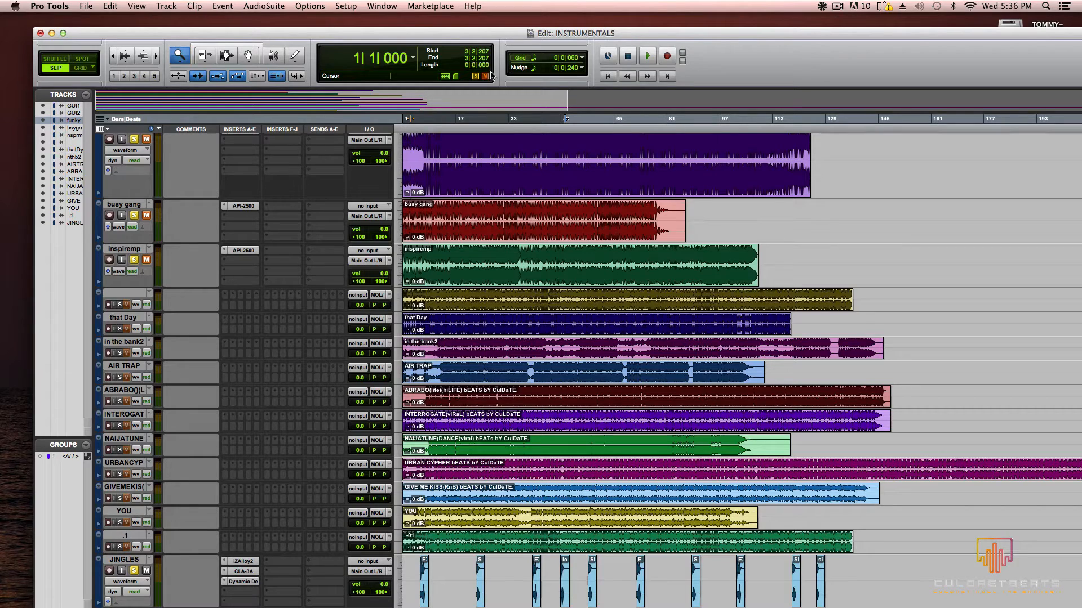
{"action": "left_click", "coordinate": [507, 336]}
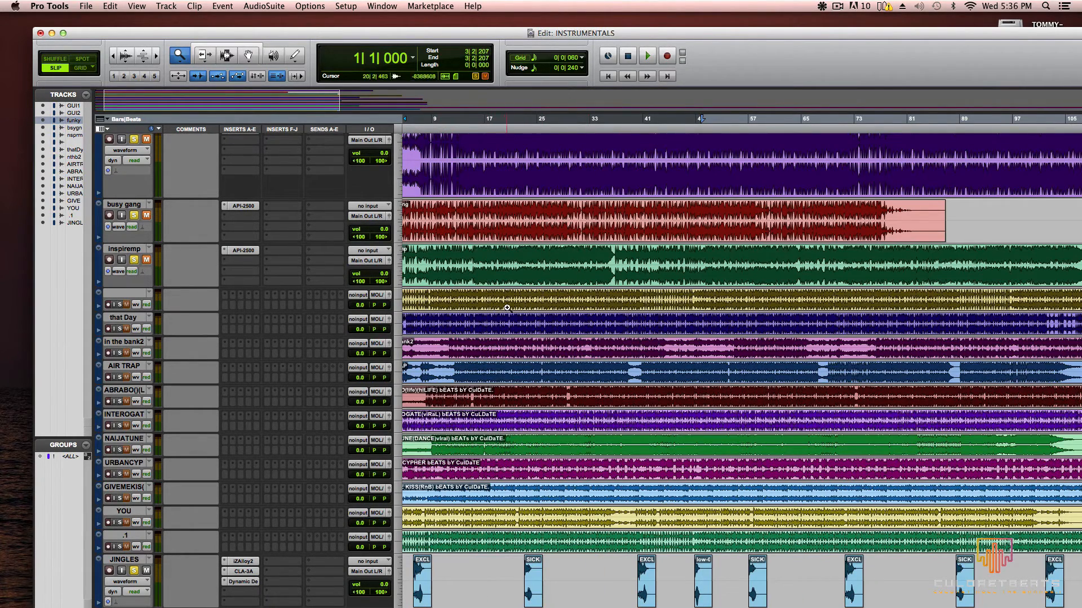